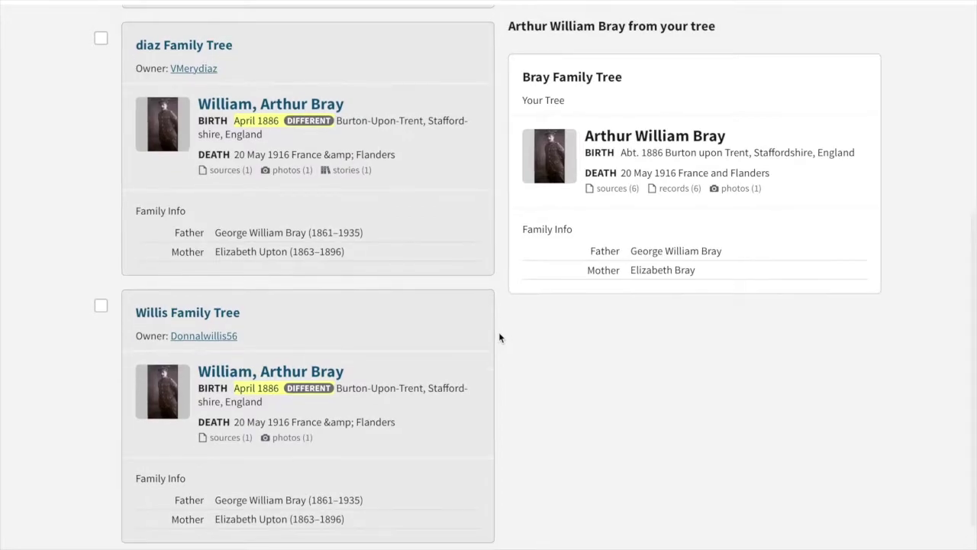
# Select all three member trees with relevant information and open their hints for review
pyautogui.scroll(-1, 500, 333)
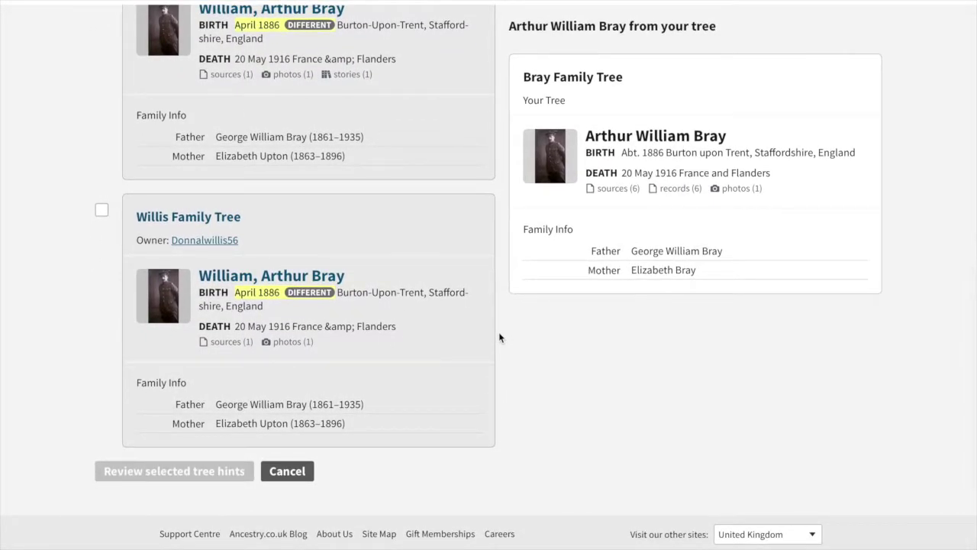
pyautogui.scroll(2, 499, 337)
pyautogui.scroll(5, 499, 334)
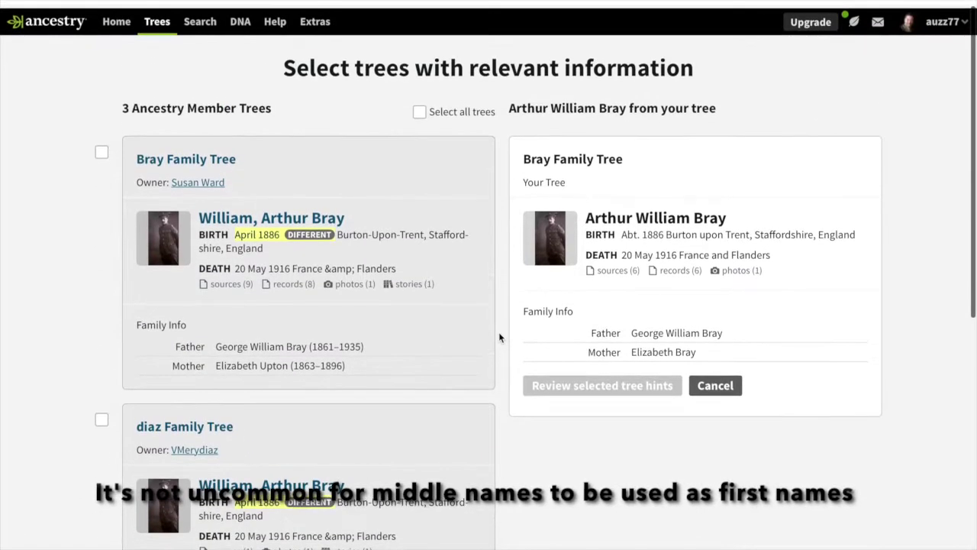
pyautogui.click(419, 113)
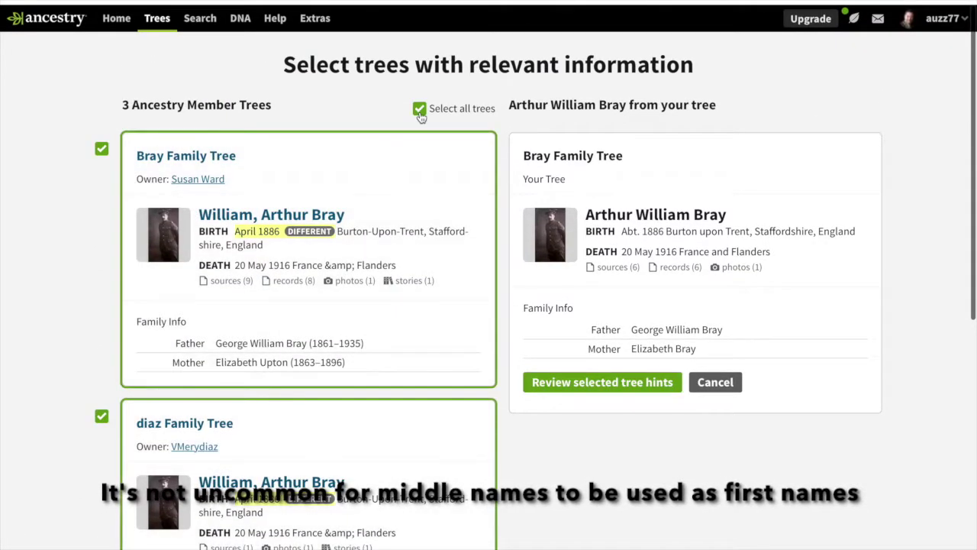
pyautogui.click(585, 382)
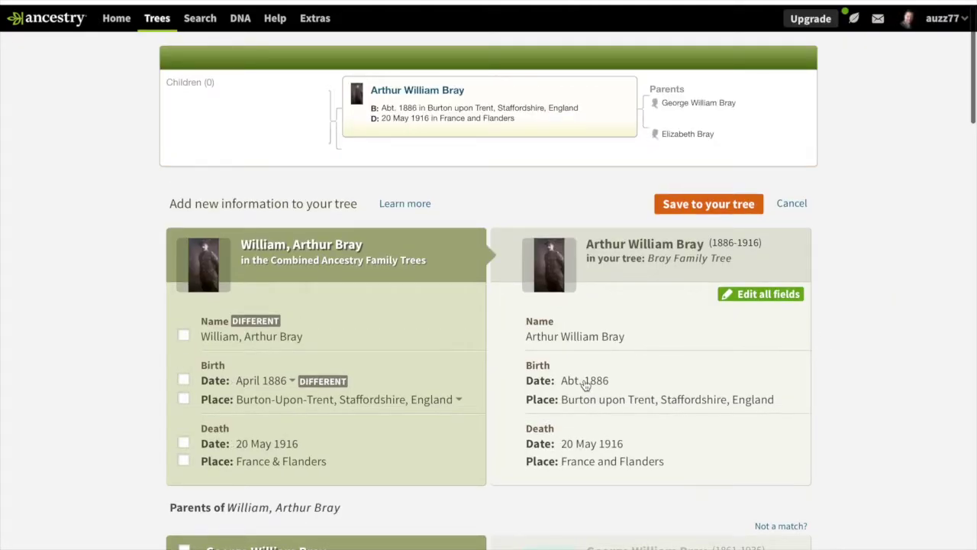
# Accept the birth date from the combined member trees as the preferred date for the son
pyautogui.scroll(-1, 585, 384)
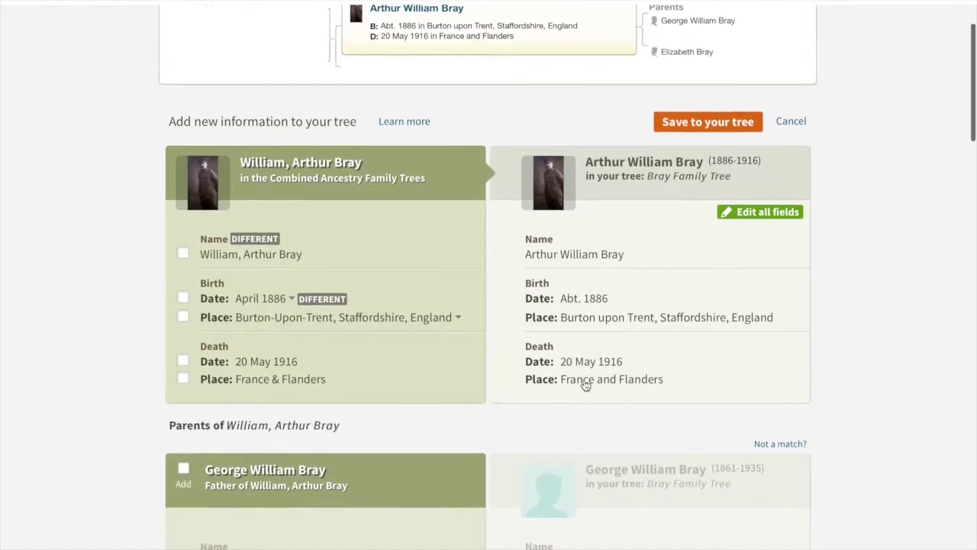
pyautogui.scroll(-1, 298, 202)
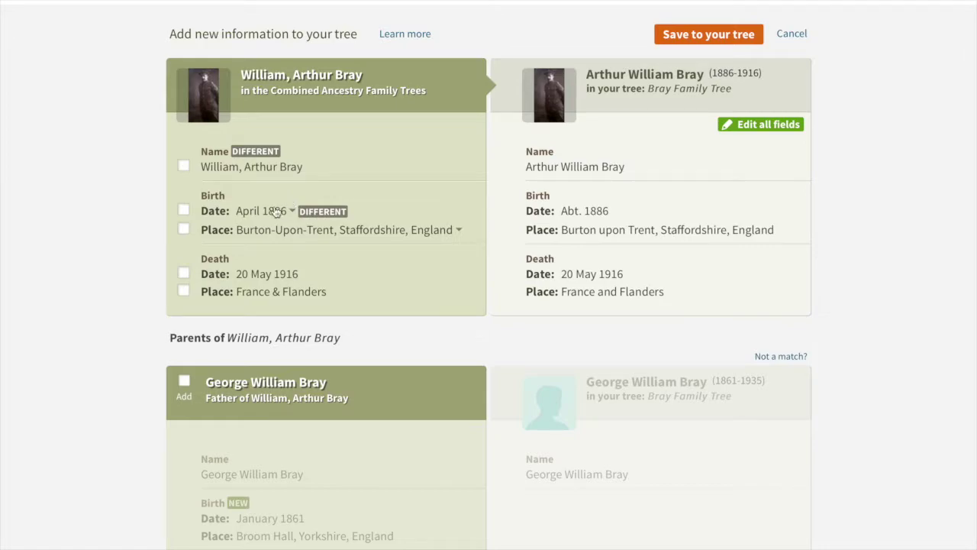
pyautogui.click(184, 211)
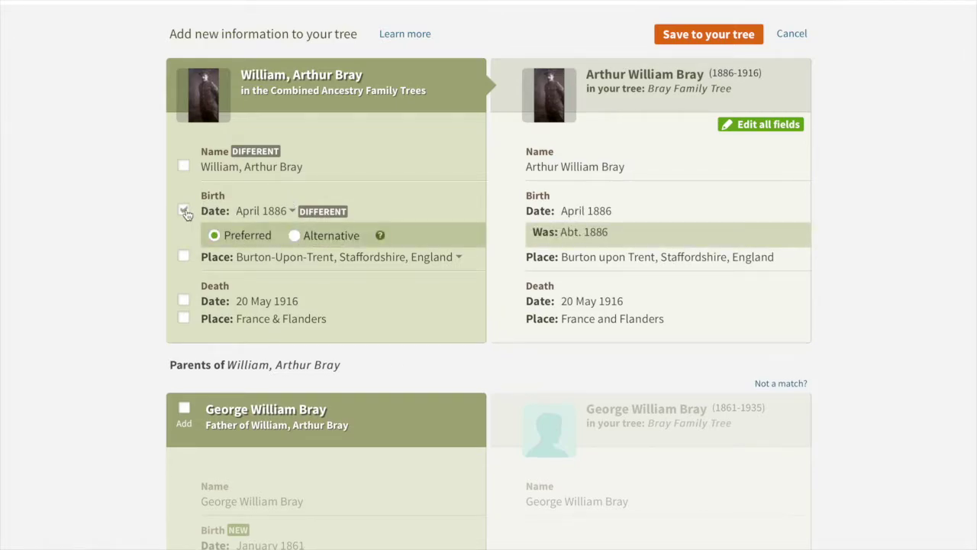
# Add the father's and mother's new birth, marriage and death facts, and take the mother's different surname as her preferred name
pyautogui.scroll(-2, 384, 393)
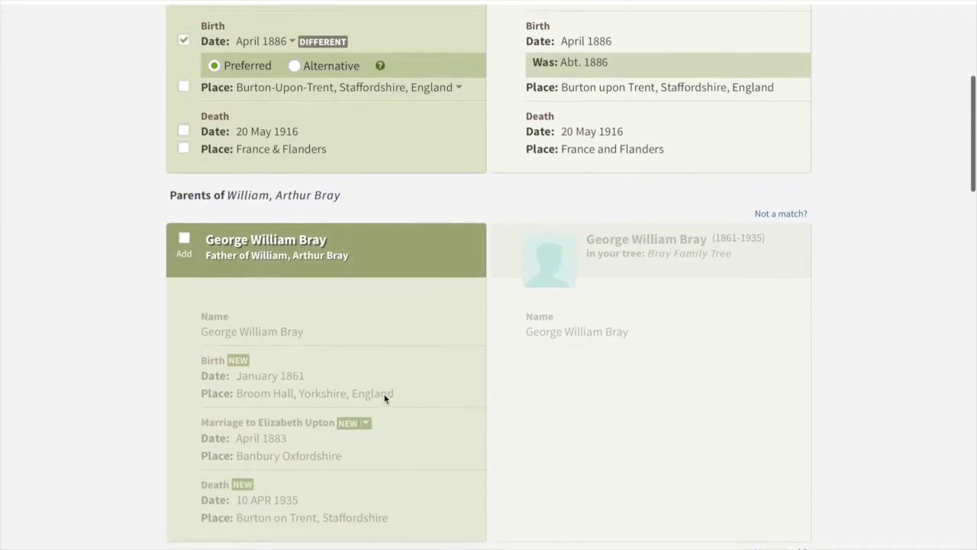
pyautogui.click(183, 222)
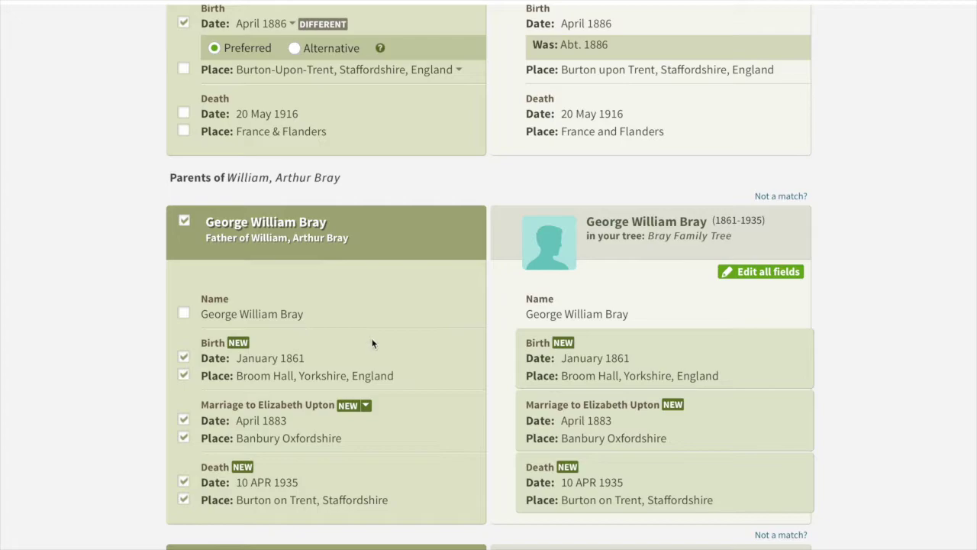
pyautogui.scroll(-1, 372, 343)
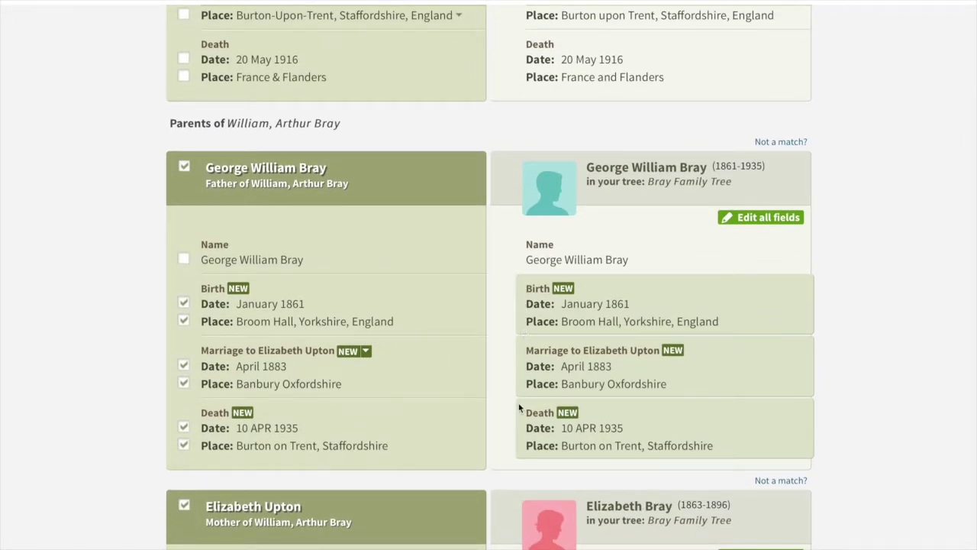
pyautogui.scroll(-1, 516, 422)
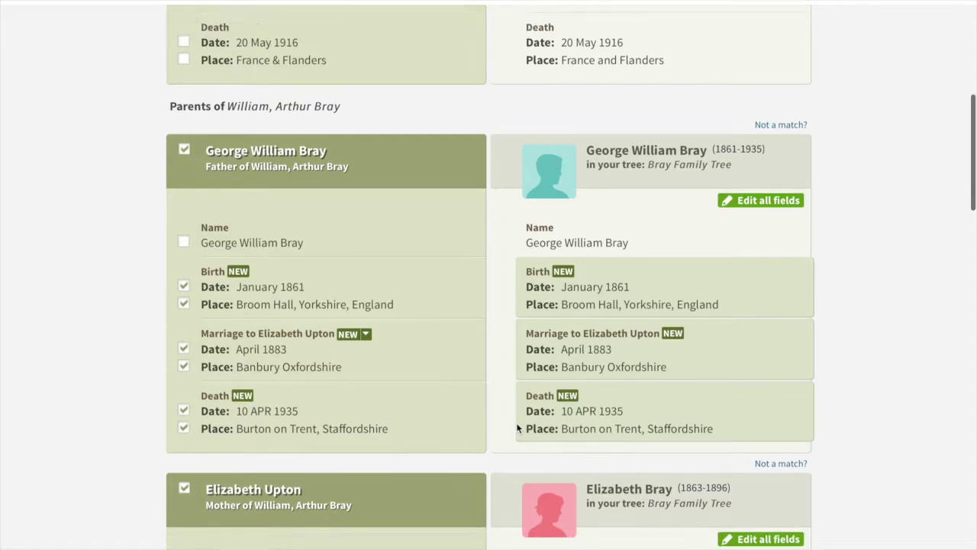
pyautogui.scroll(-5, 516, 427)
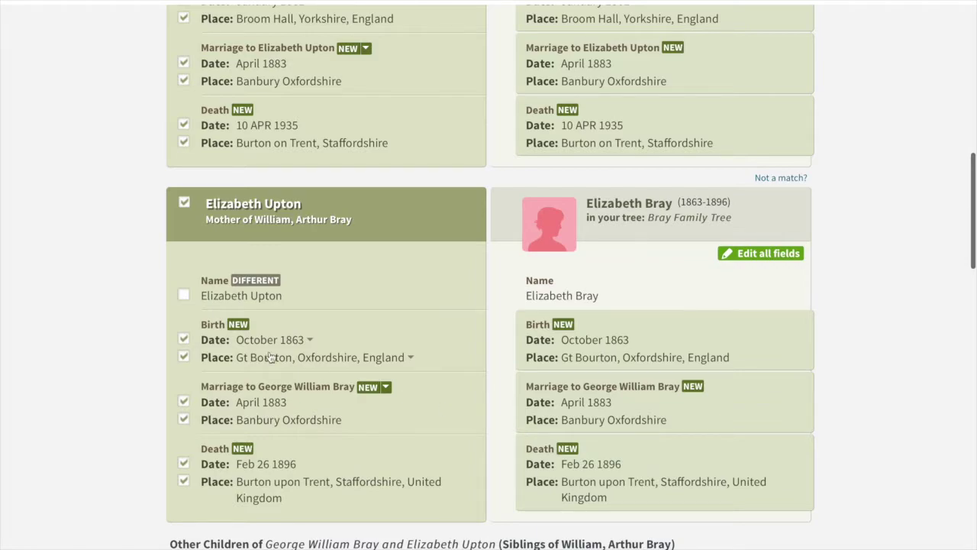
pyautogui.click(184, 297)
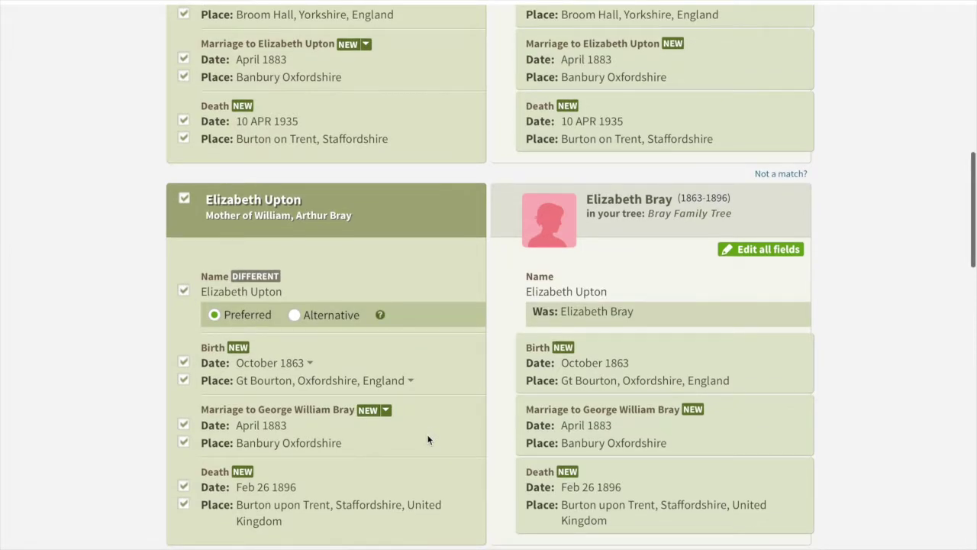
# Add all five siblings as new people with their birth and death details, and save the selected information to the tree
pyautogui.scroll(-5, 427, 439)
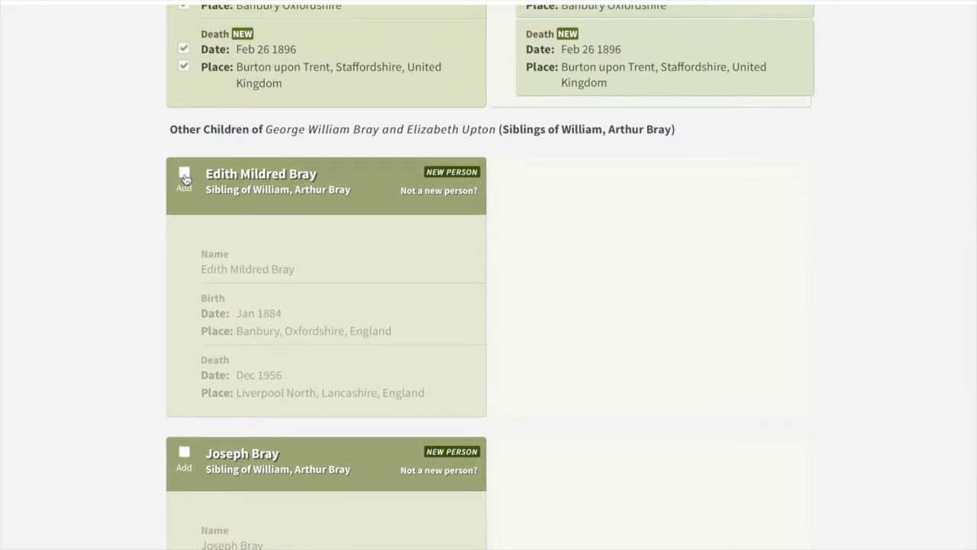
pyautogui.click(184, 175)
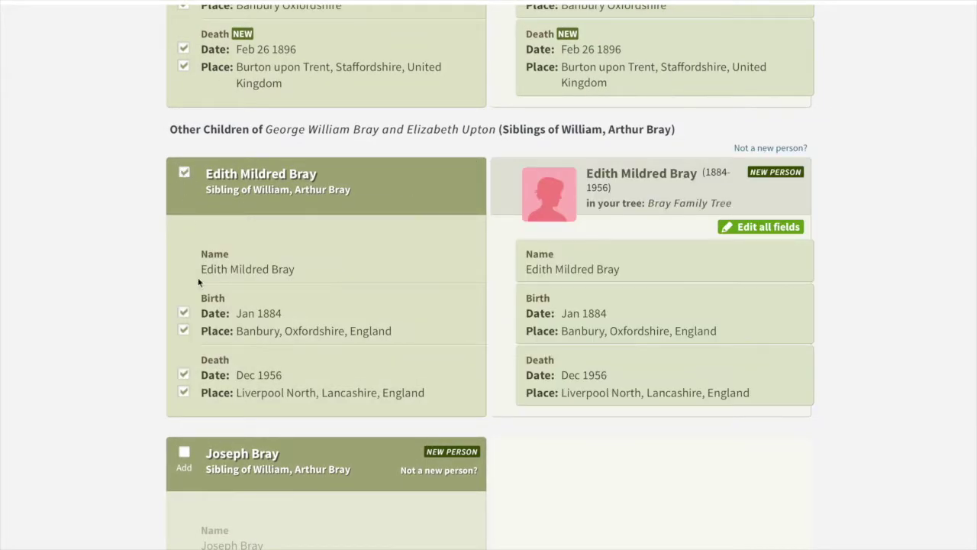
pyautogui.click(184, 453)
pyautogui.scroll(-5, 180, 405)
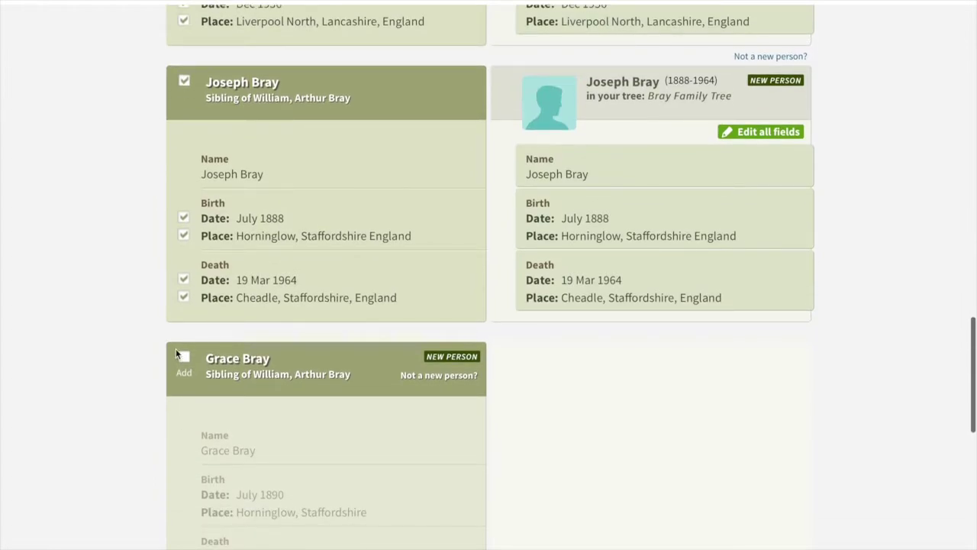
pyautogui.click(184, 355)
pyautogui.scroll(-5, 179, 320)
pyautogui.click(184, 278)
pyautogui.scroll(-3, 182, 298)
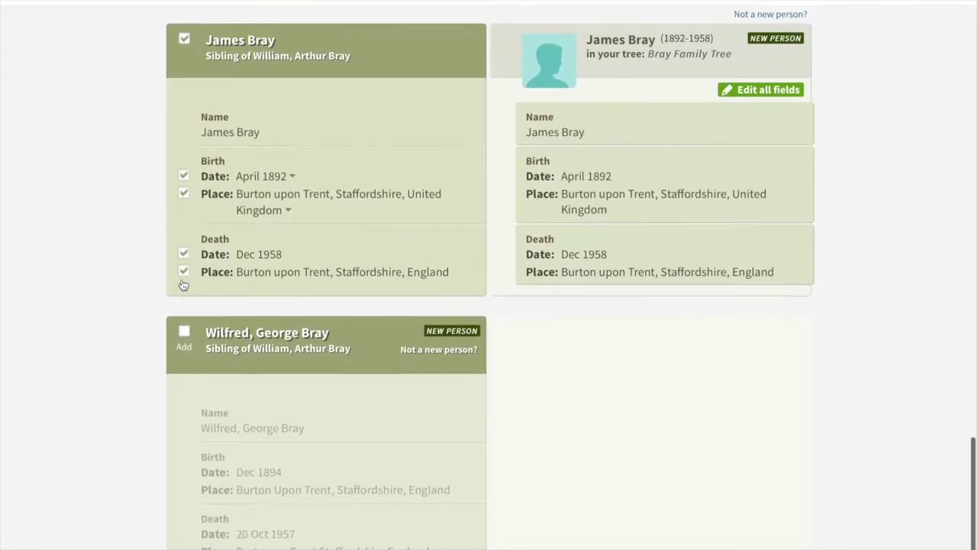
pyautogui.click(184, 333)
pyautogui.scroll(-2, 185, 334)
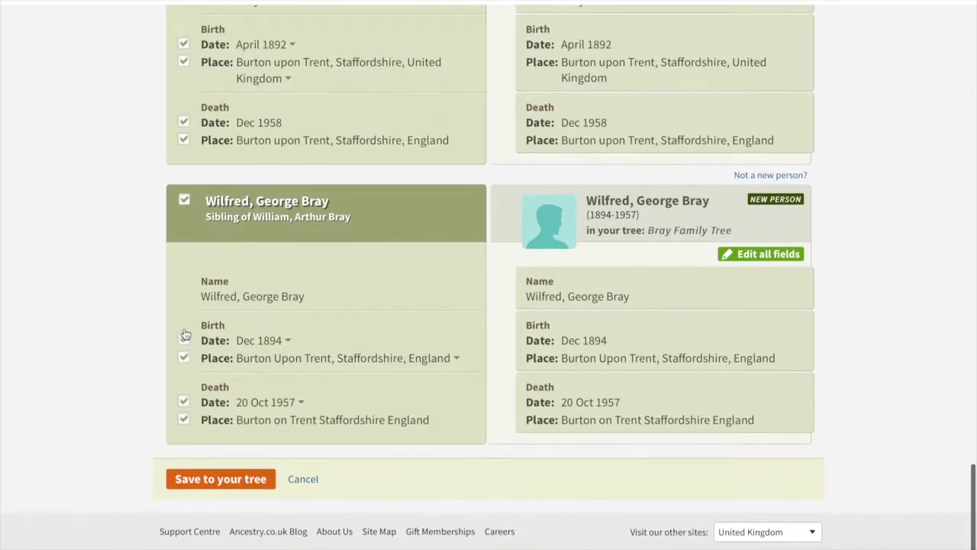
pyautogui.click(211, 481)
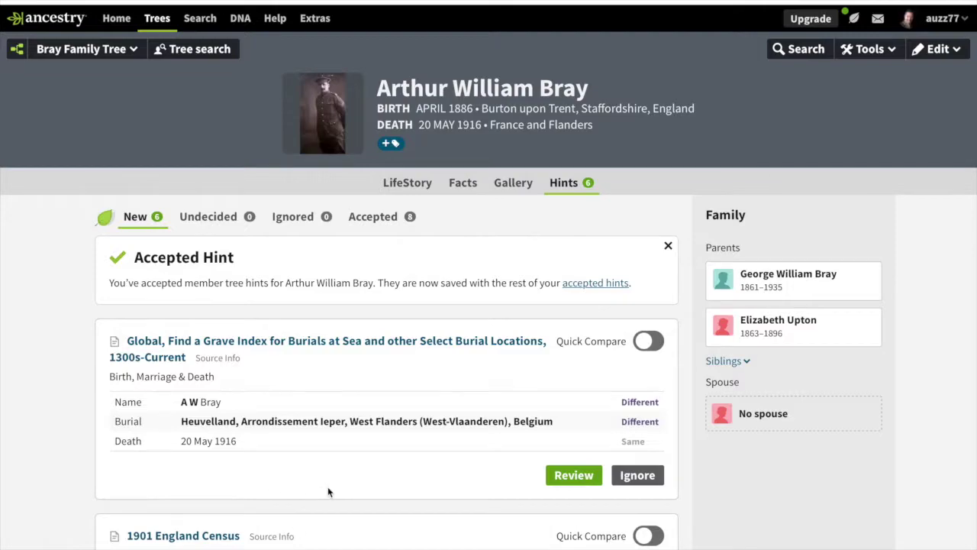
# Review the Find a Grave Index burial hint and save its burial place in Heuvelland, West Flanders, Belgium, to the tree
pyautogui.scroll(-1, 327, 491)
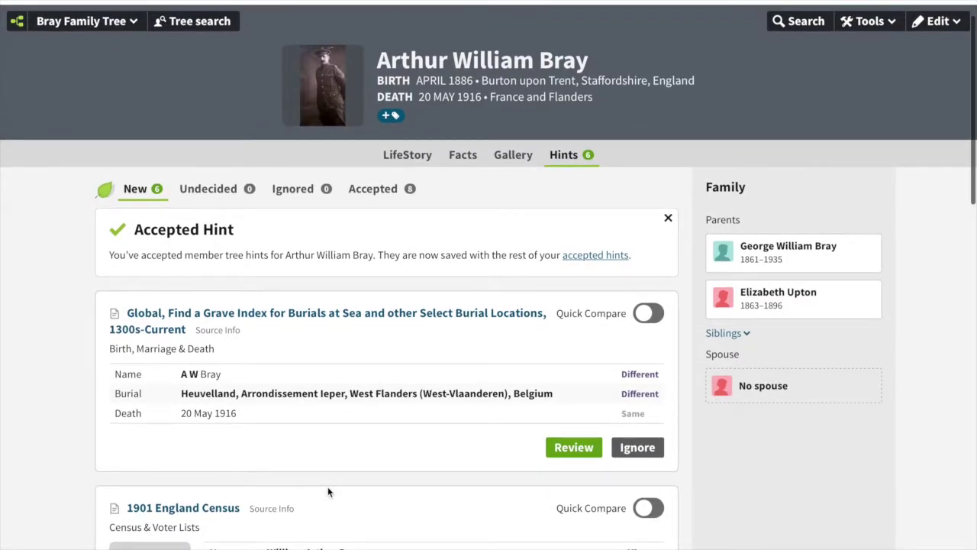
pyautogui.scroll(-3, 328, 492)
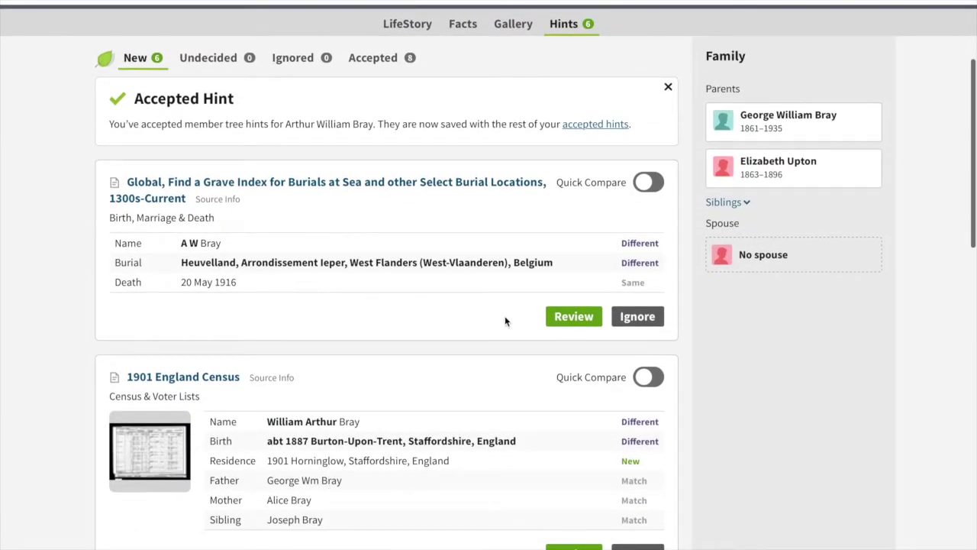
pyautogui.click(569, 319)
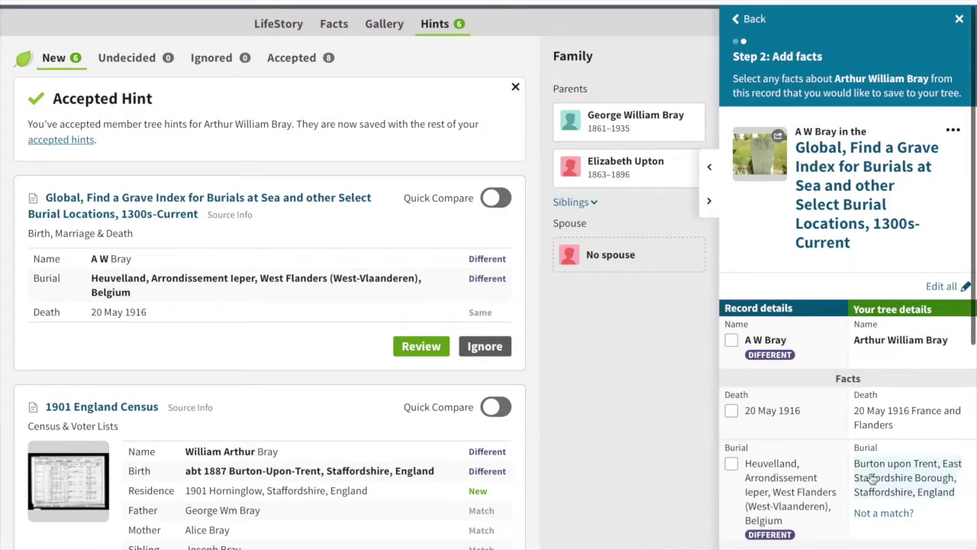
pyautogui.scroll(-2, 866, 474)
pyautogui.scroll(-1, 870, 477)
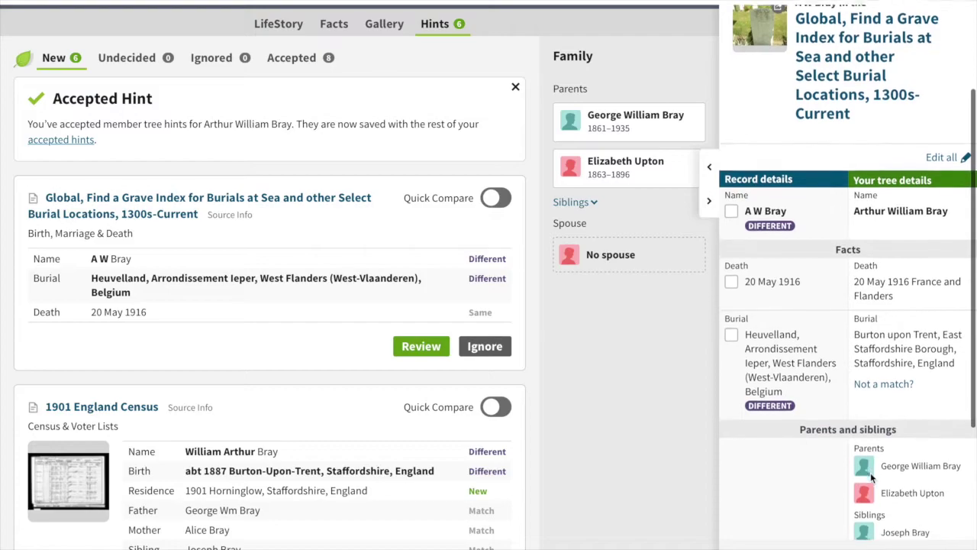
pyautogui.scroll(-1, 870, 473)
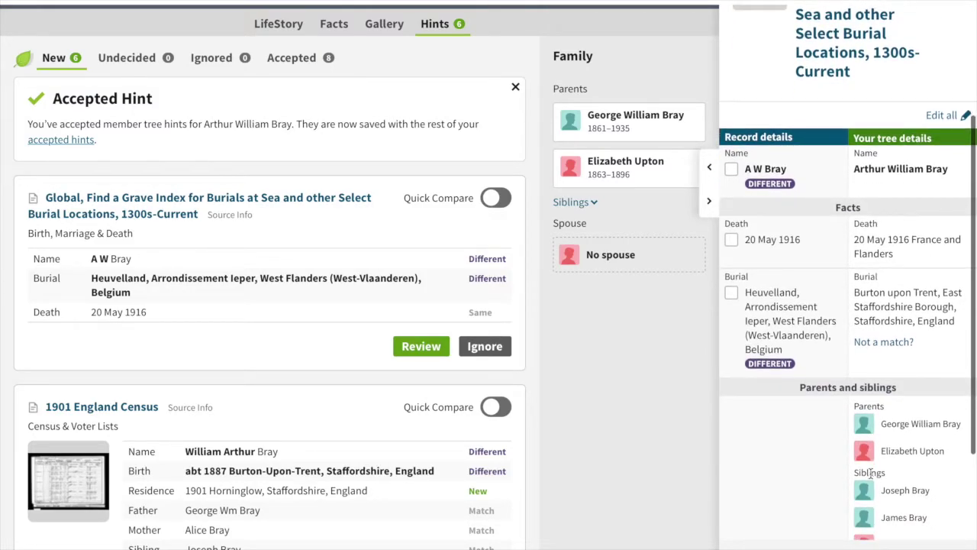
pyautogui.click(731, 295)
pyautogui.scroll(-1, 783, 439)
pyautogui.scroll(-3, 783, 437)
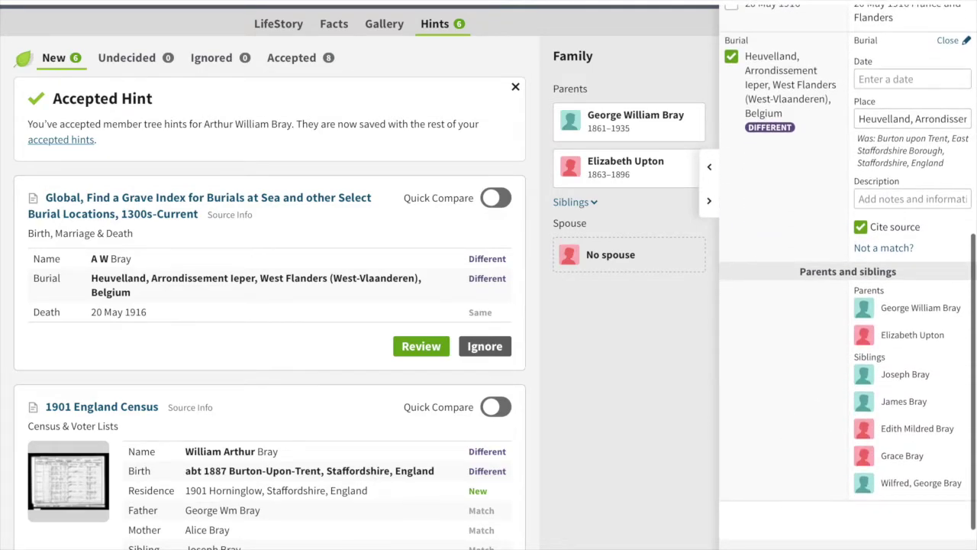
pyautogui.click(820, 527)
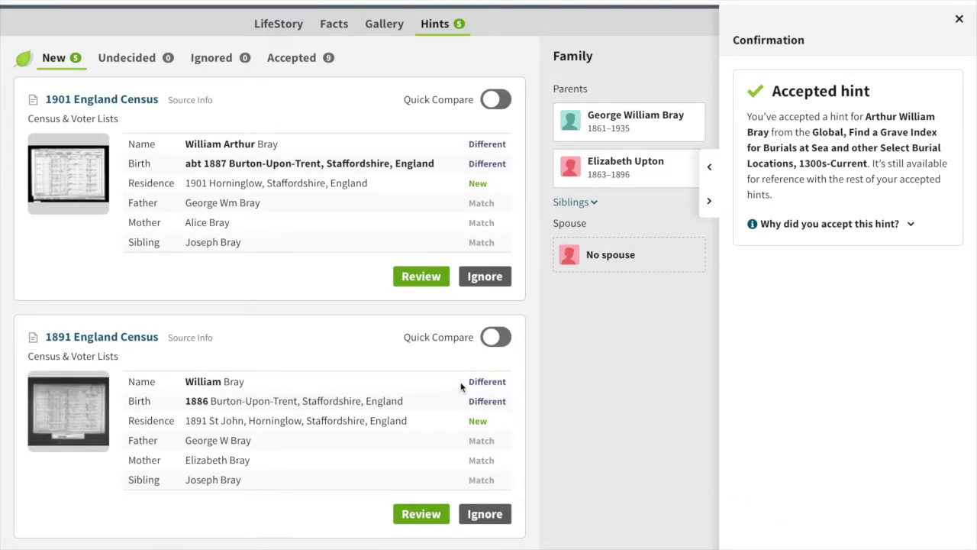
# Review the 1901 England Census hint and save its residence in Horninglow, Staffordshire, without changing the name or birth
pyautogui.click(420, 278)
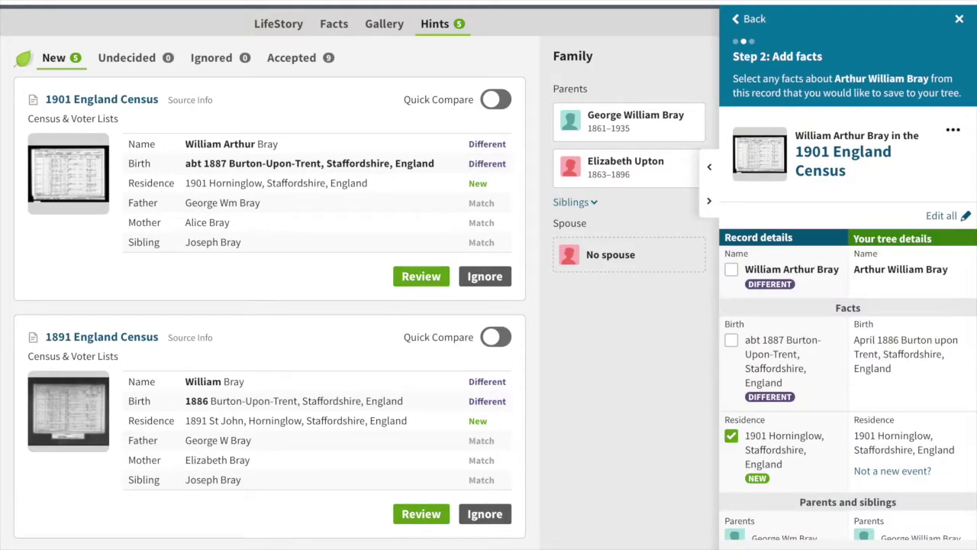
pyautogui.scroll(-1, 819, 473)
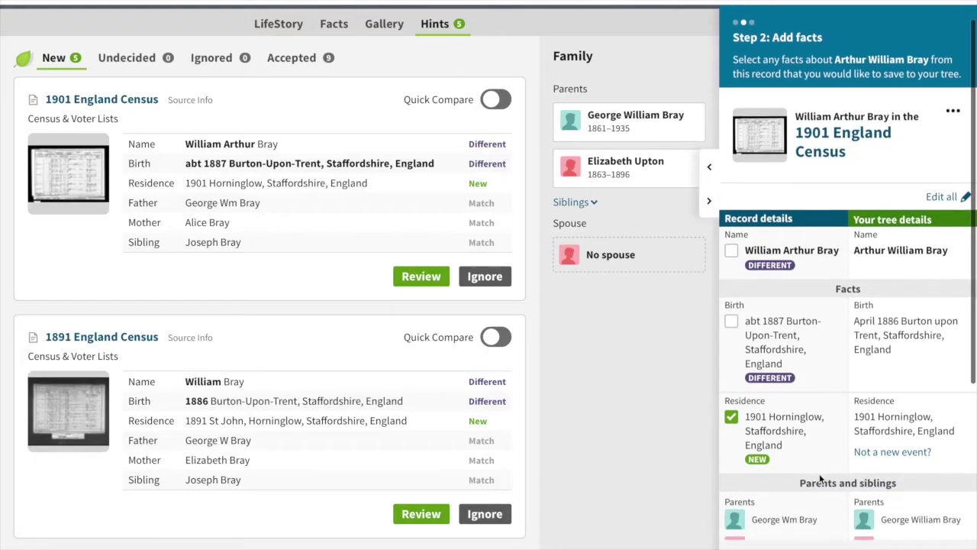
pyautogui.scroll(-4, 819, 473)
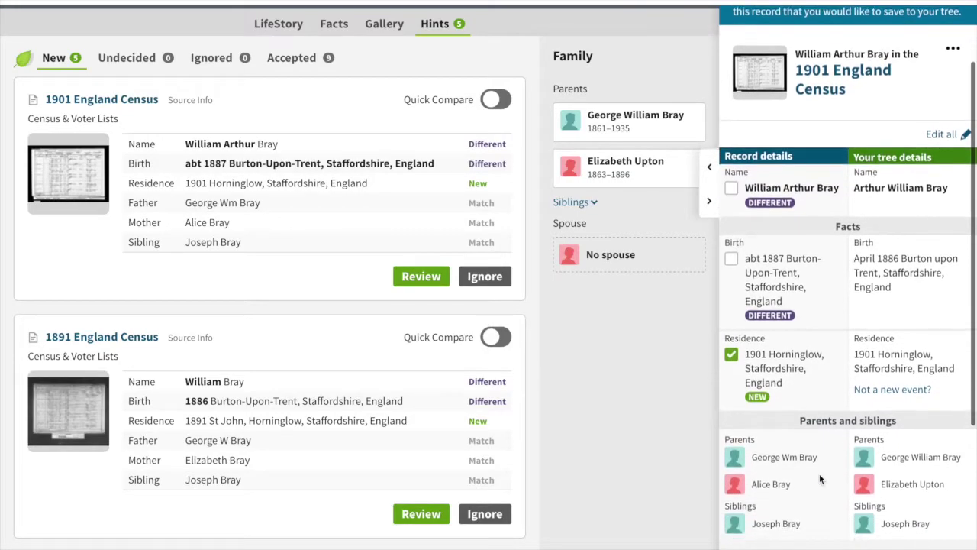
pyautogui.scroll(-1, 819, 479)
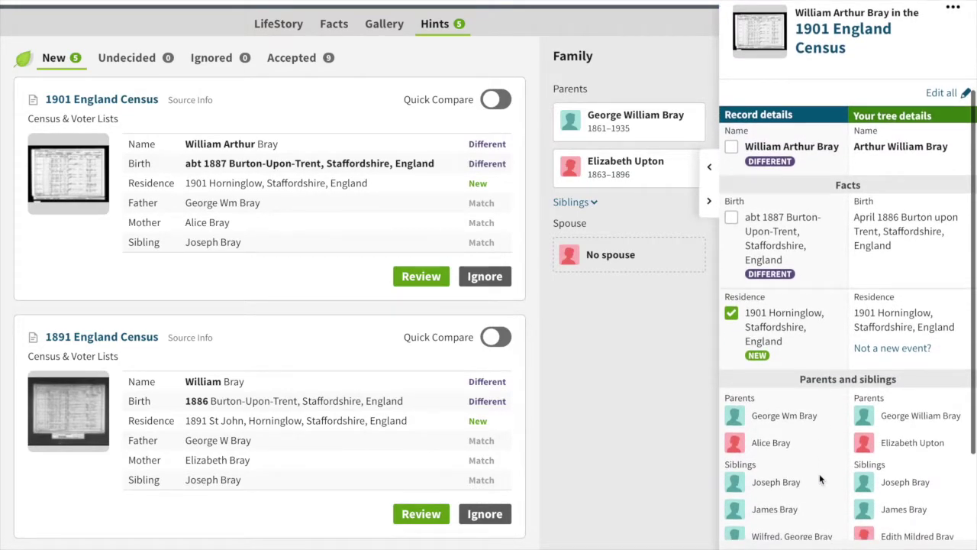
pyautogui.scroll(-5, 820, 477)
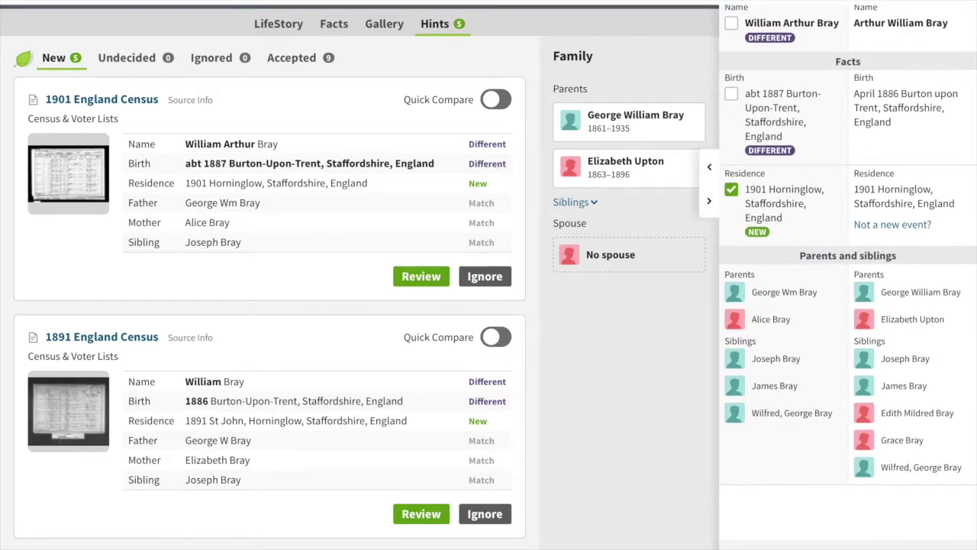
pyautogui.click(896, 546)
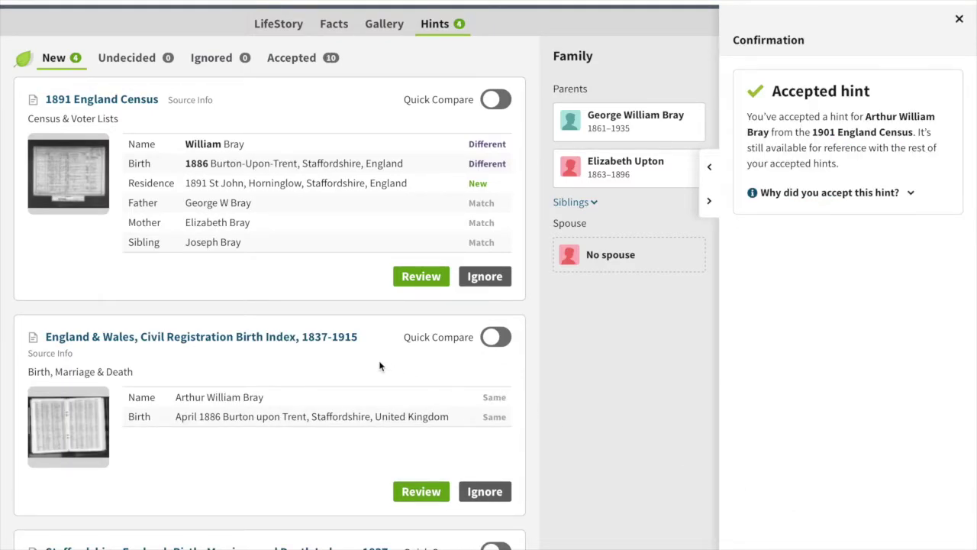
# Review the 1891 England Census hint and save its residence in St John, Horninglow, Staffordshire, to the tree
pyautogui.click(413, 285)
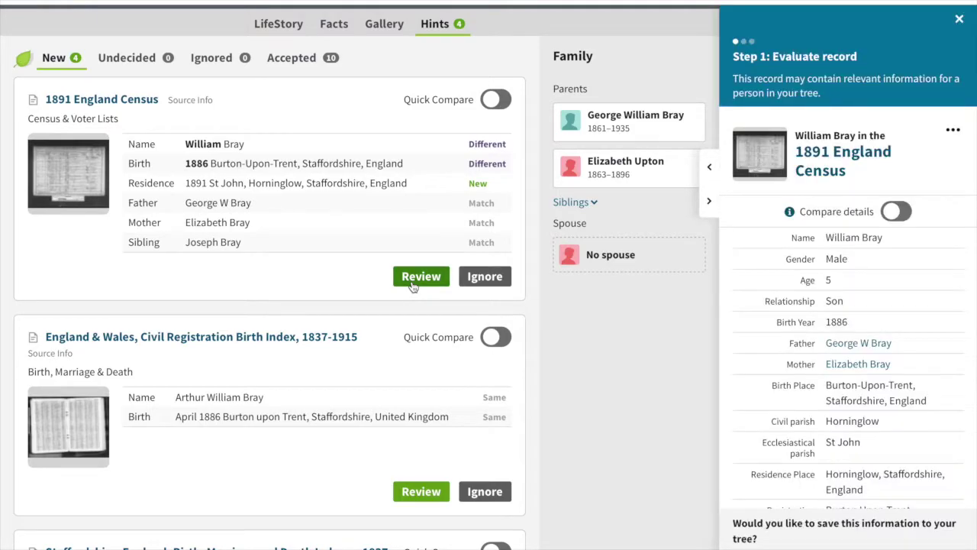
pyautogui.scroll(-1, 772, 437)
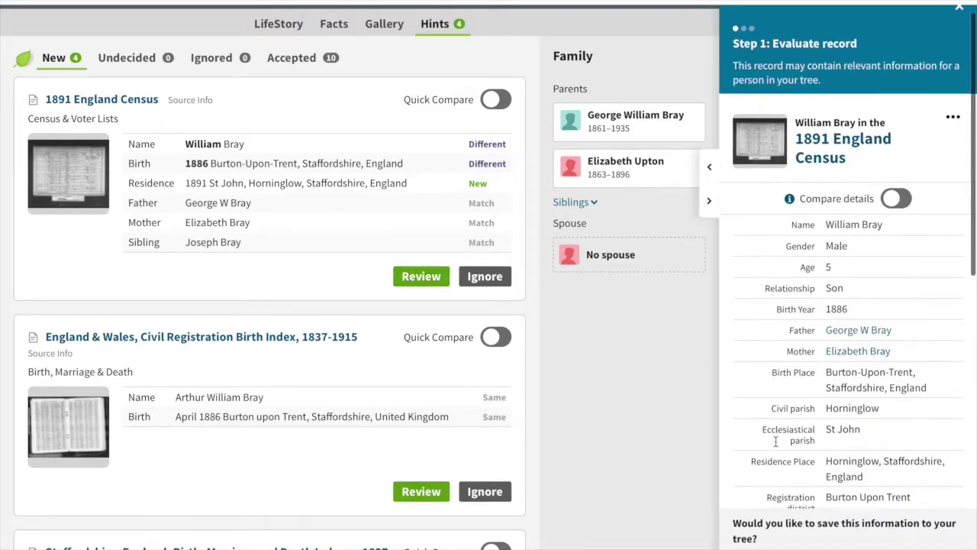
pyautogui.scroll(-5, 775, 447)
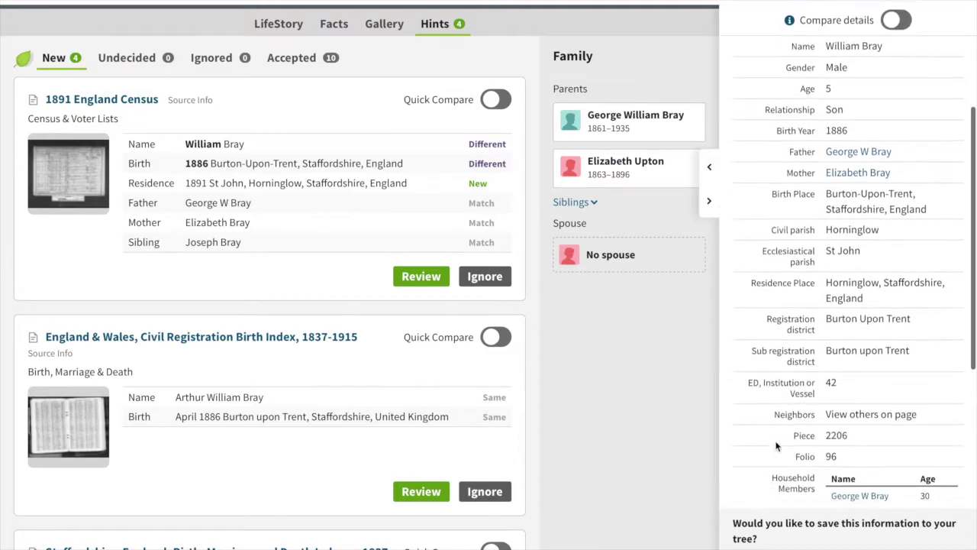
pyautogui.scroll(-1, 776, 446)
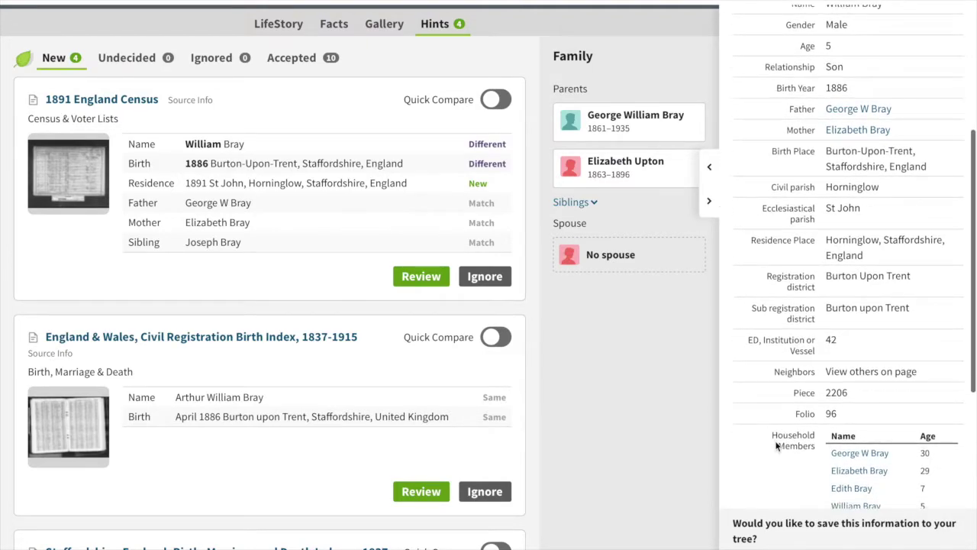
pyautogui.scroll(-1, 776, 447)
pyautogui.scroll(-2, 776, 446)
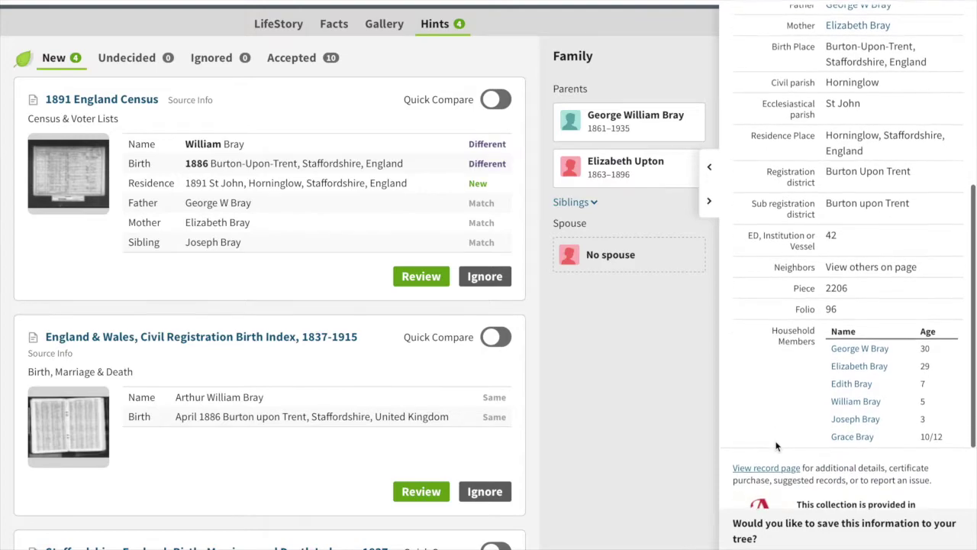
pyautogui.scroll(-2, 776, 447)
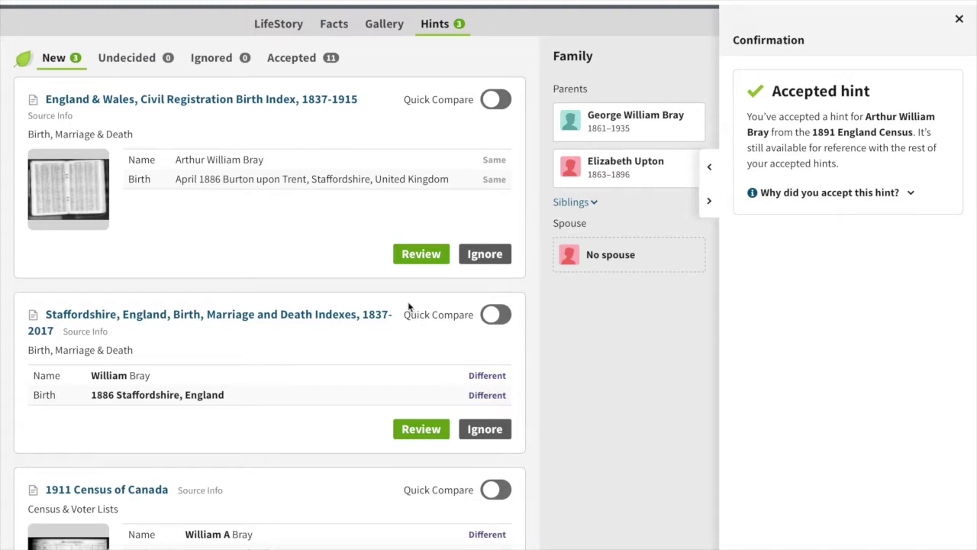
# Review the England & Wales, Civil Registration Birth Index, 1837-1915 hint and accept it for the soldier
pyautogui.scroll(1, 408, 306)
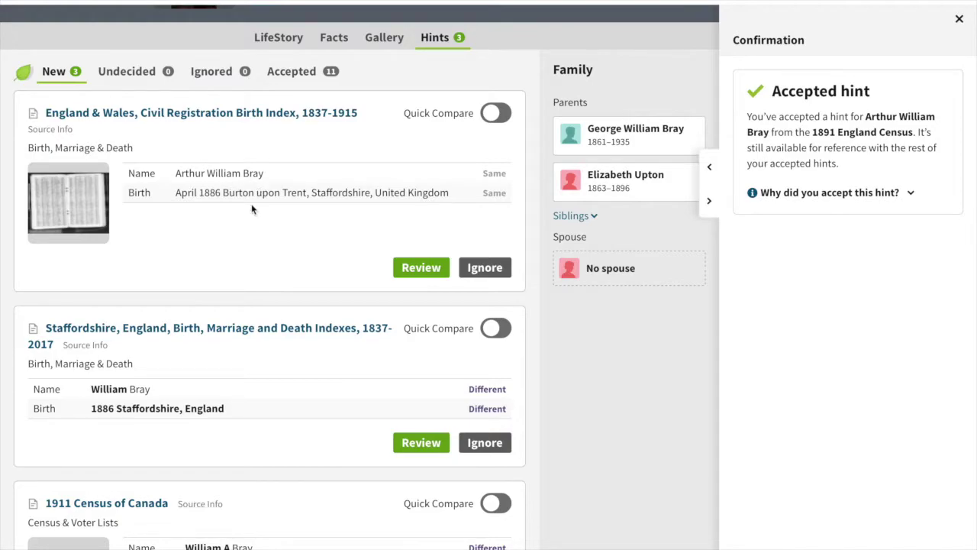
pyautogui.click(421, 269)
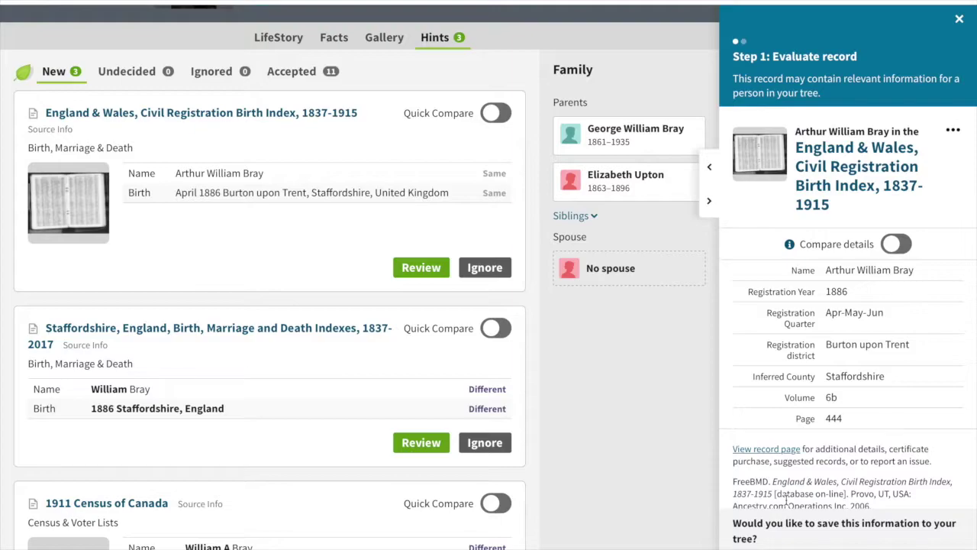
pyautogui.scroll(-1, 786, 500)
pyautogui.scroll(-2, 786, 500)
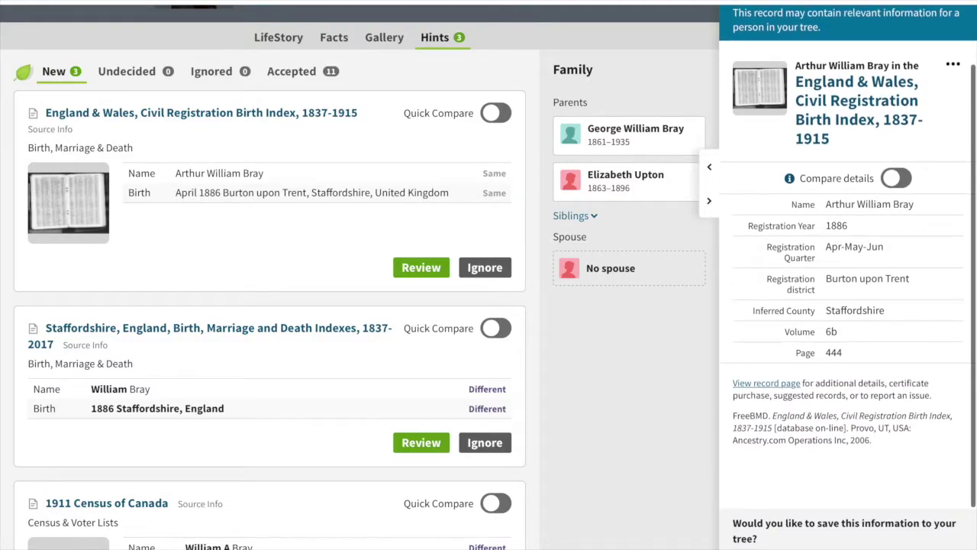
pyautogui.click(771, 547)
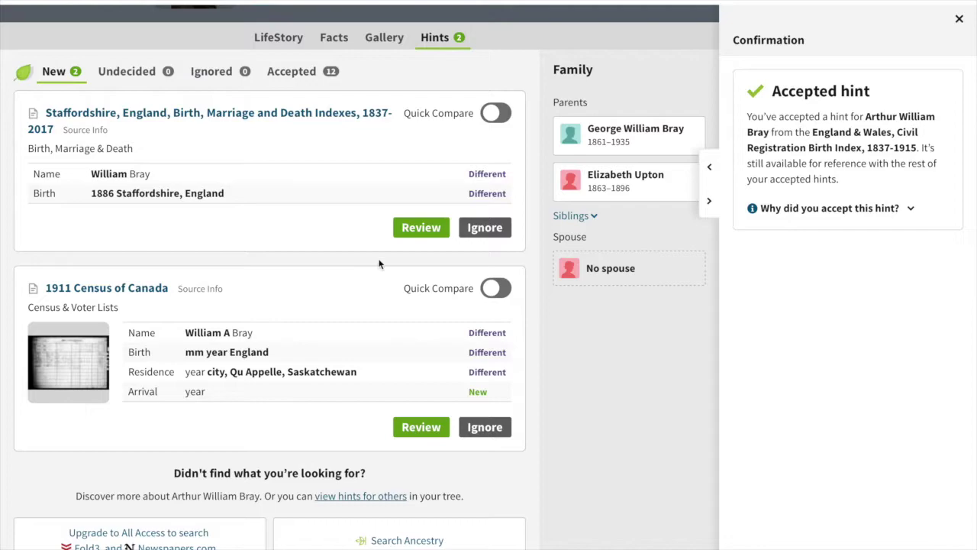
# Accept the Staffordshire, England, Birth, Marriage and Death Indexes, 1837-2017 hint after review, and ignore the 1911 Census of Canada hint
pyautogui.click(421, 227)
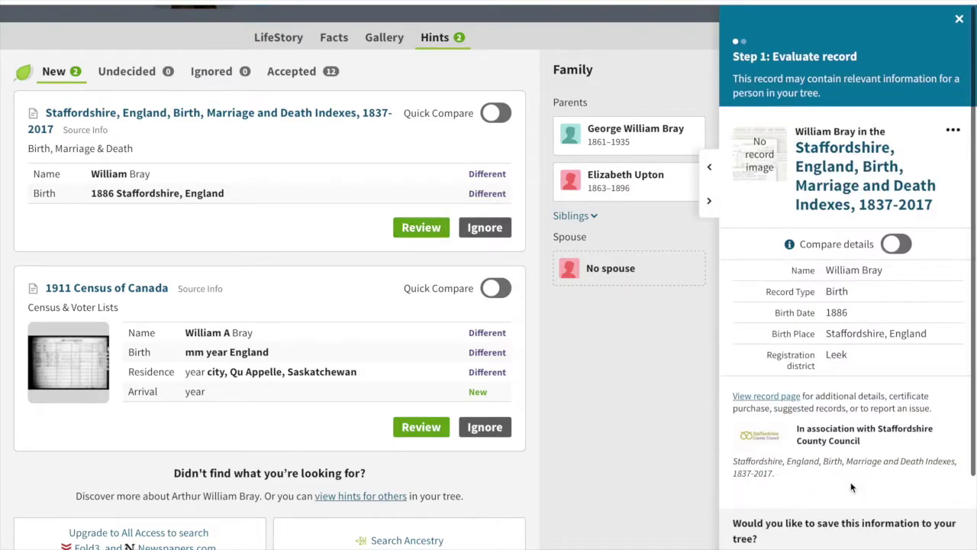
pyautogui.scroll(-1, 852, 489)
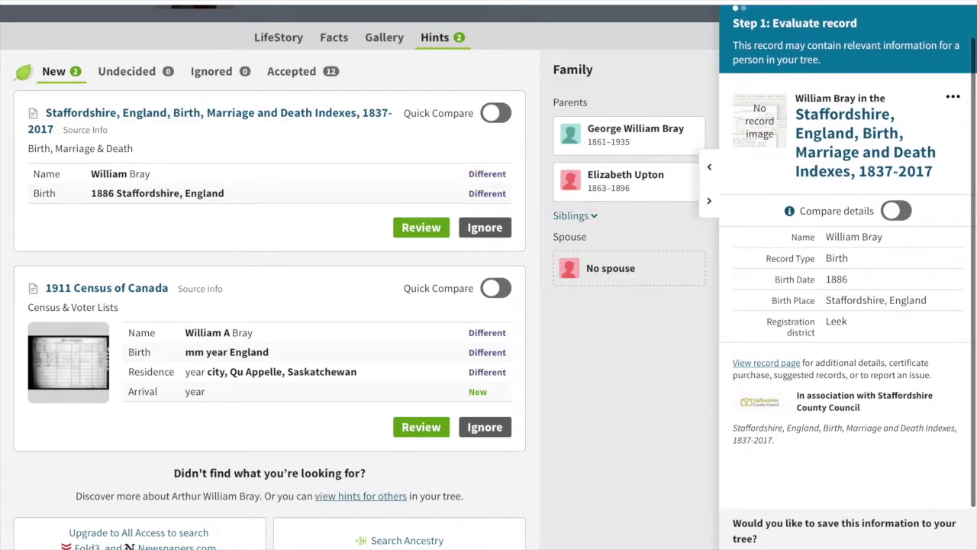
pyautogui.click(797, 544)
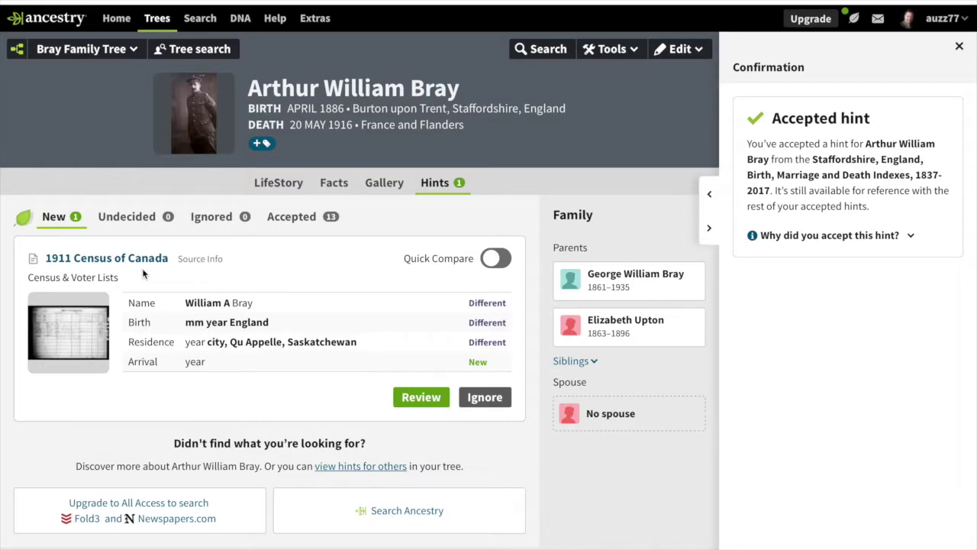
pyautogui.click(488, 400)
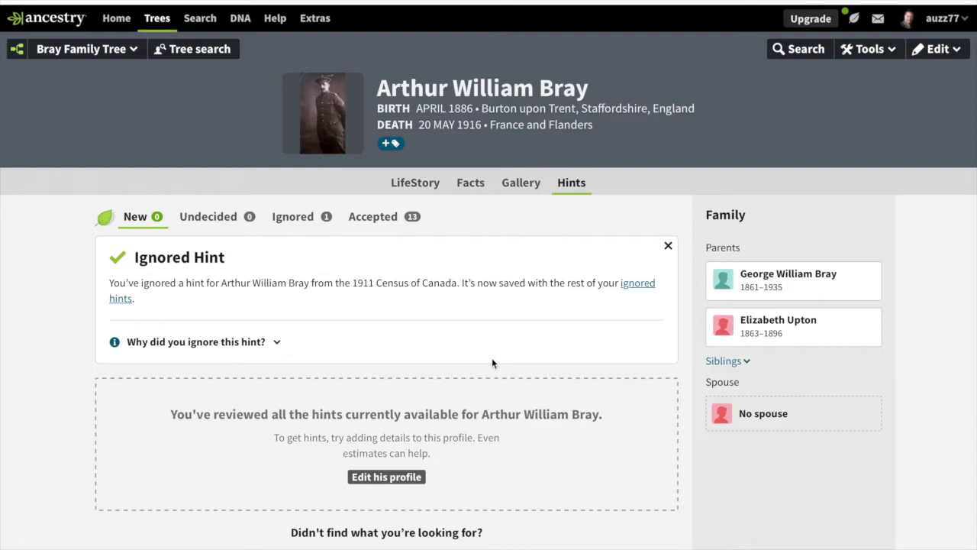
# Look through the soldier's facts timeline and attached Ancestry sources to check what the accepted hints added
pyautogui.click(470, 184)
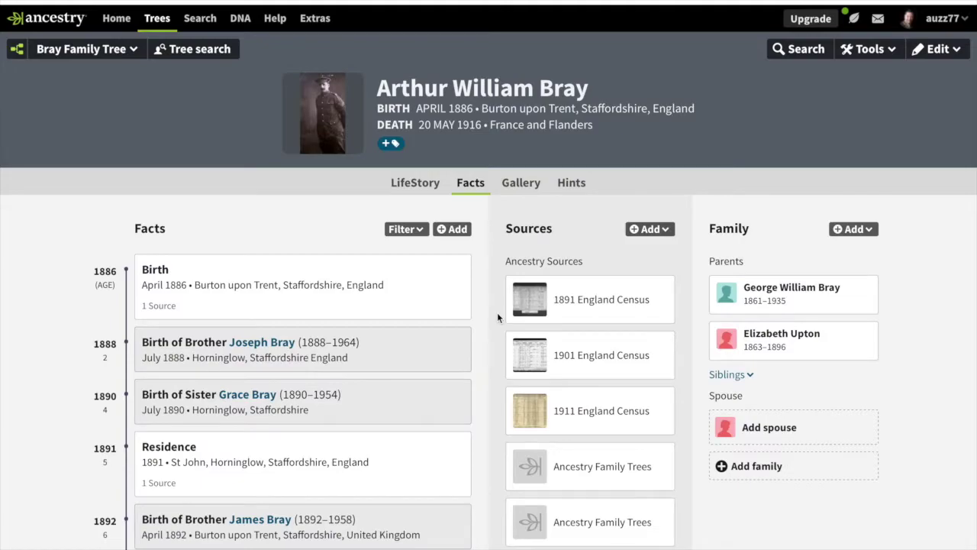
pyautogui.scroll(-1, 497, 313)
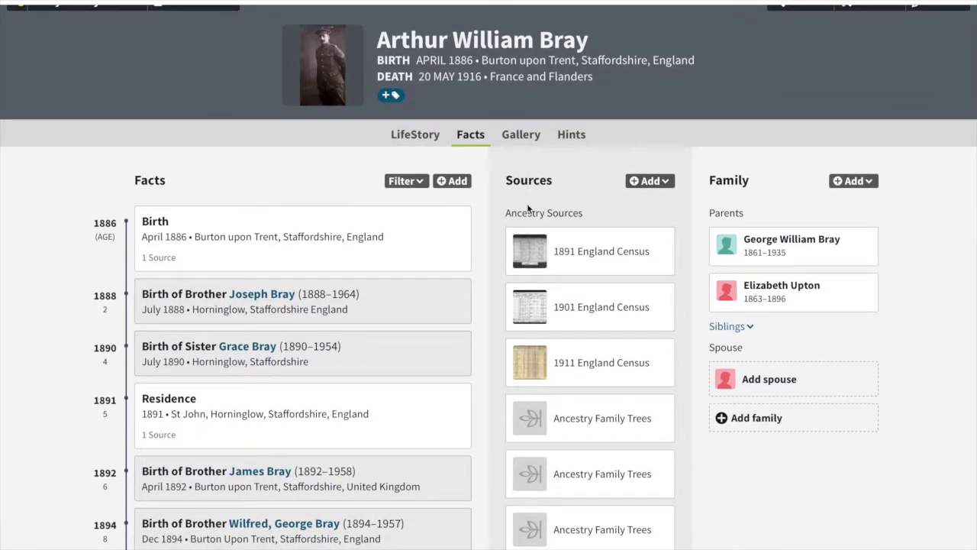
pyautogui.scroll(-1, 527, 208)
pyautogui.scroll(-3, 530, 222)
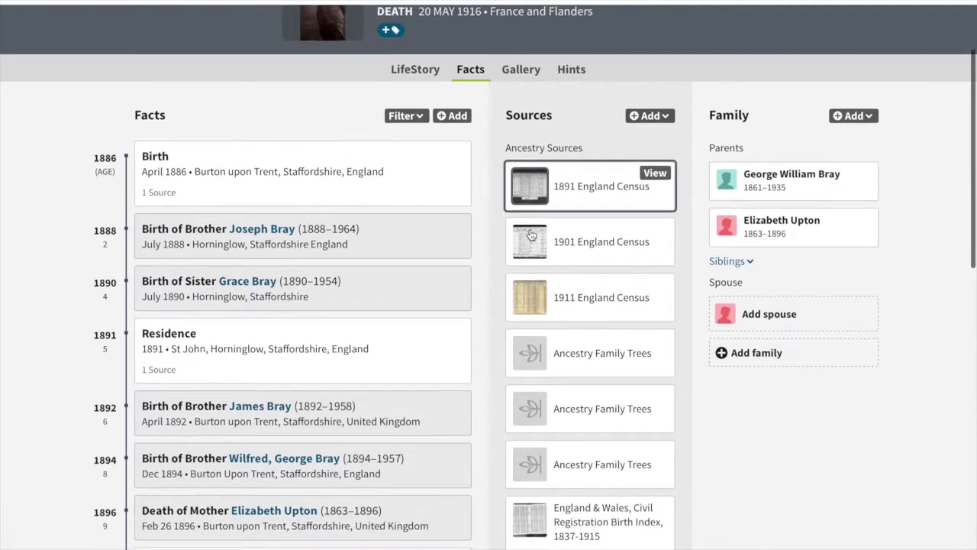
pyautogui.scroll(-3, 531, 236)
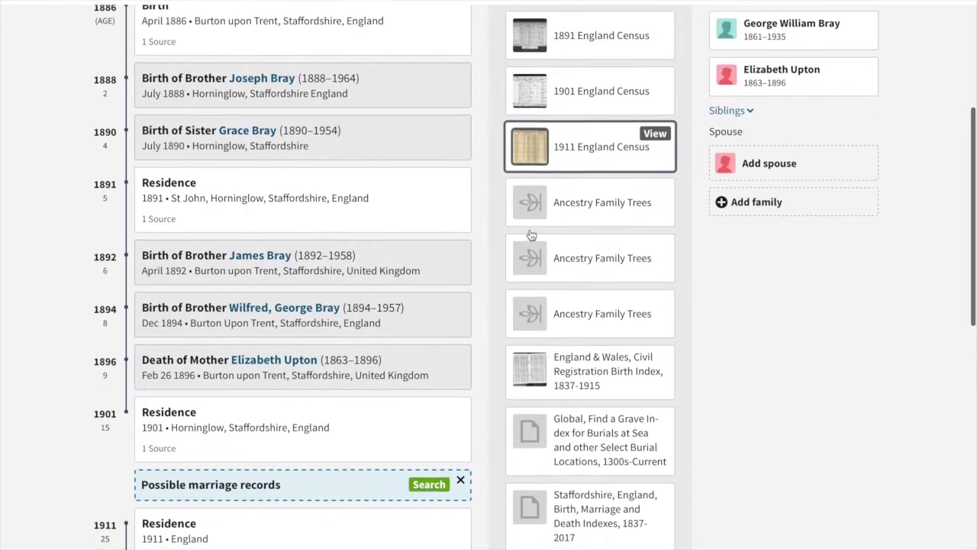
pyautogui.scroll(-6, 531, 235)
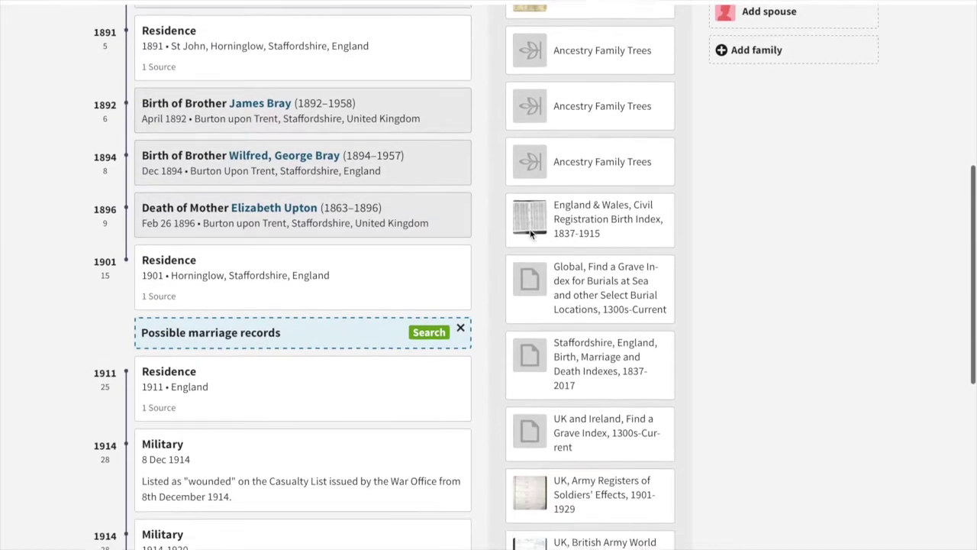
pyautogui.scroll(-4, 532, 233)
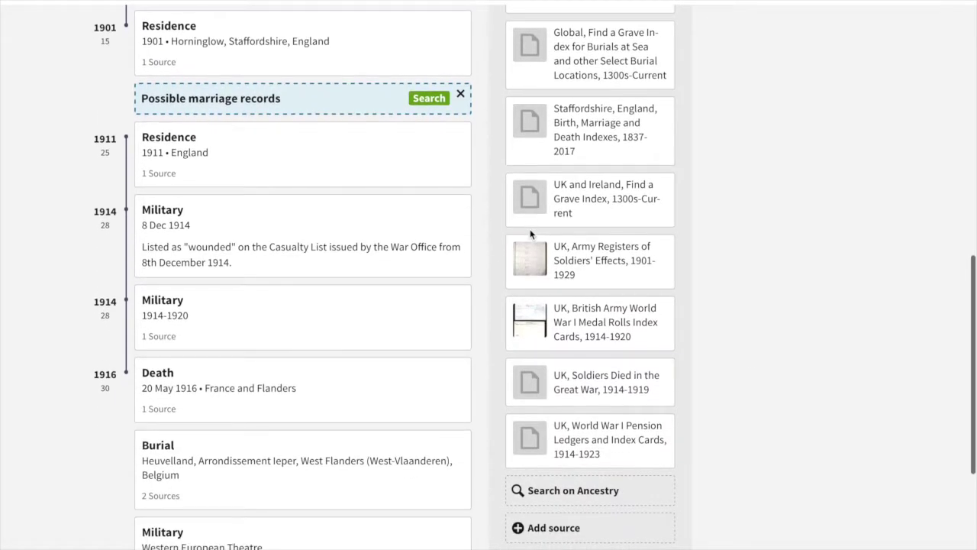
pyautogui.scroll(7, 532, 235)
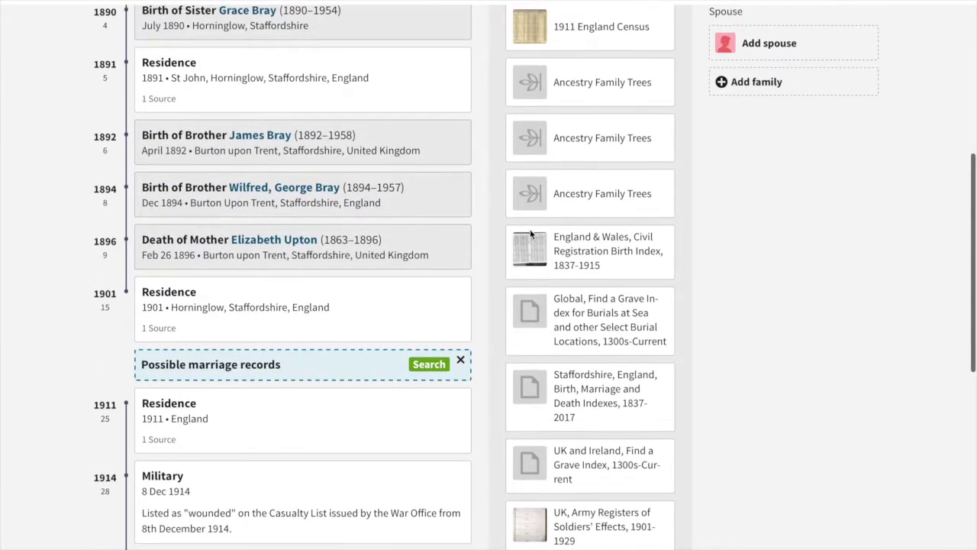
pyautogui.scroll(5, 532, 235)
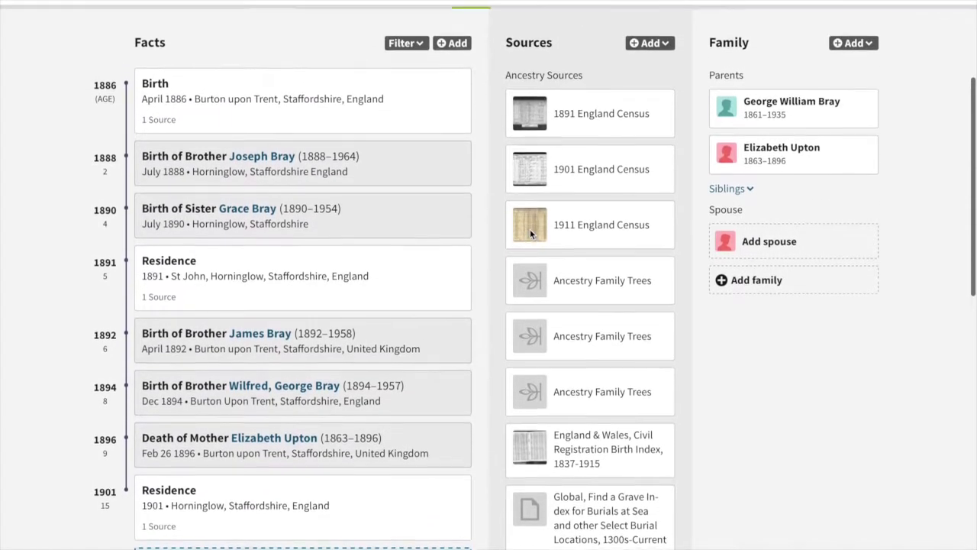
pyautogui.scroll(1, 530, 229)
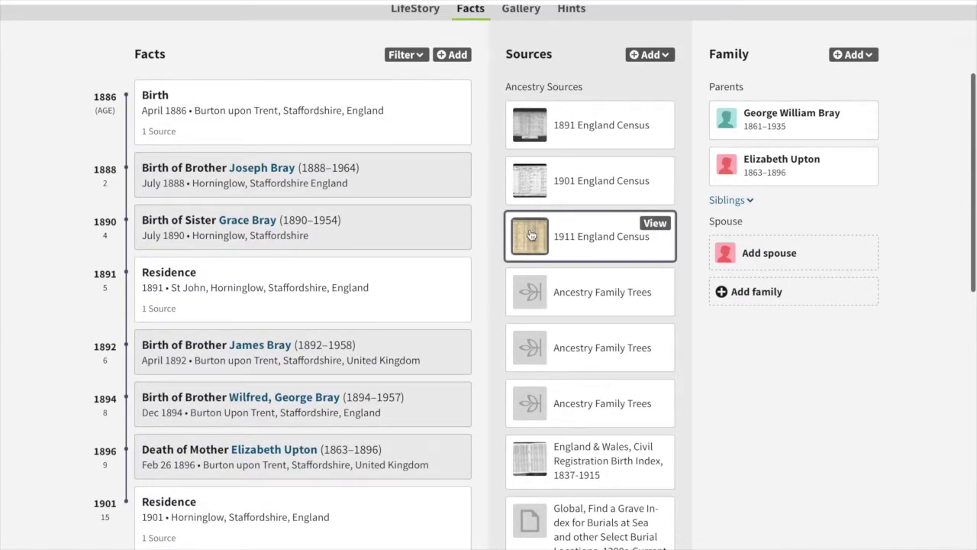
pyautogui.scroll(2, 531, 235)
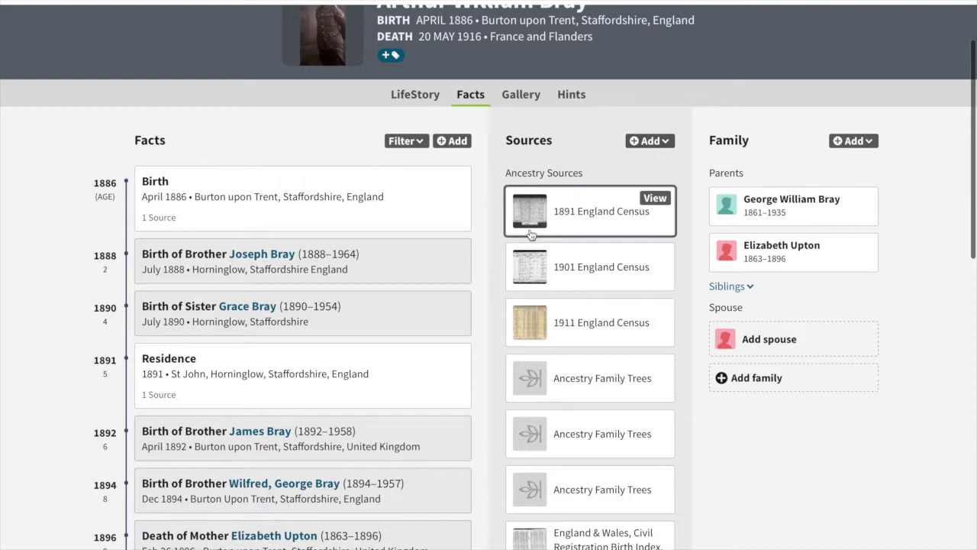
pyautogui.scroll(2, 532, 235)
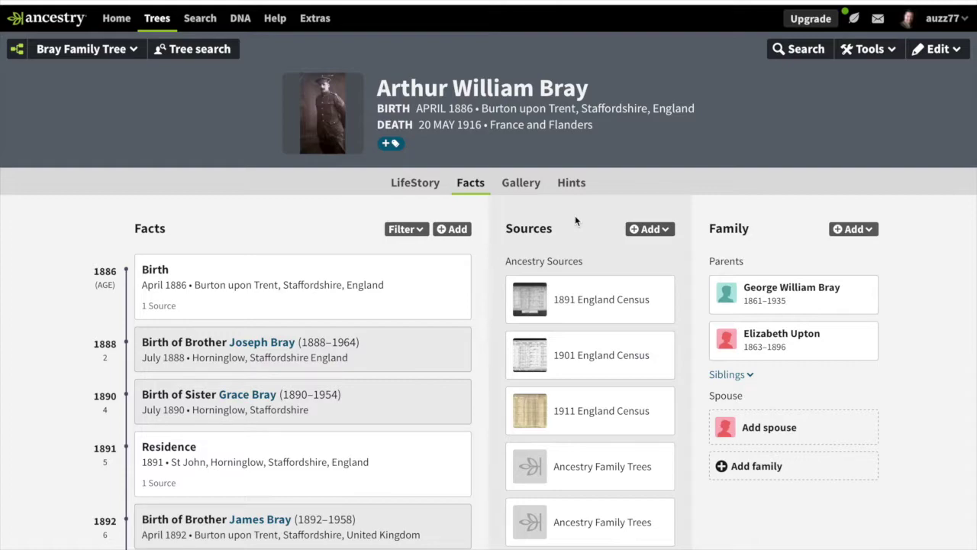
# Expand the siblings in the soldier's family list and look over the brothers and sisters
pyautogui.click(727, 376)
pyautogui.scroll(-1, 728, 382)
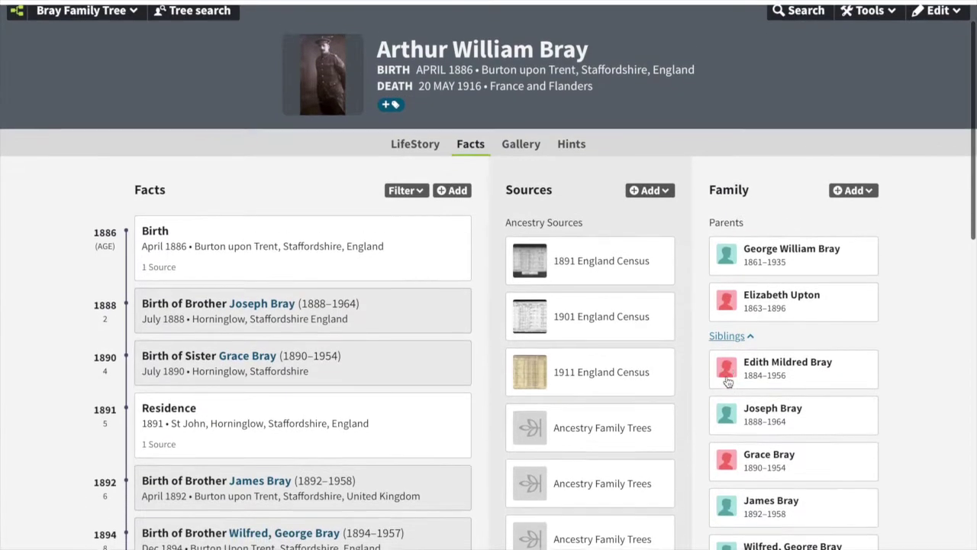
pyautogui.scroll(-1, 726, 416)
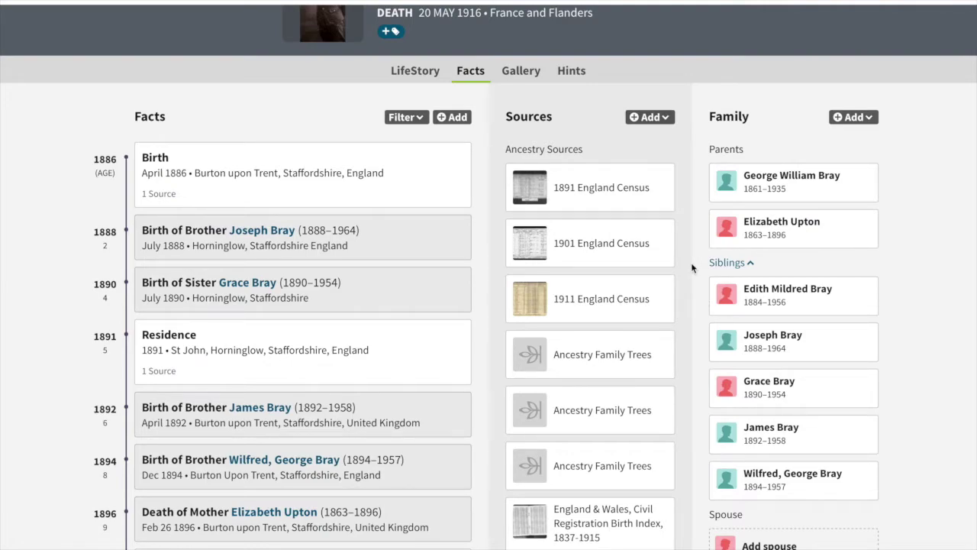
# Start a new web link in the soldier's sources and enter the address of his CWGC casualty details page
pyautogui.scroll(-10, 692, 266)
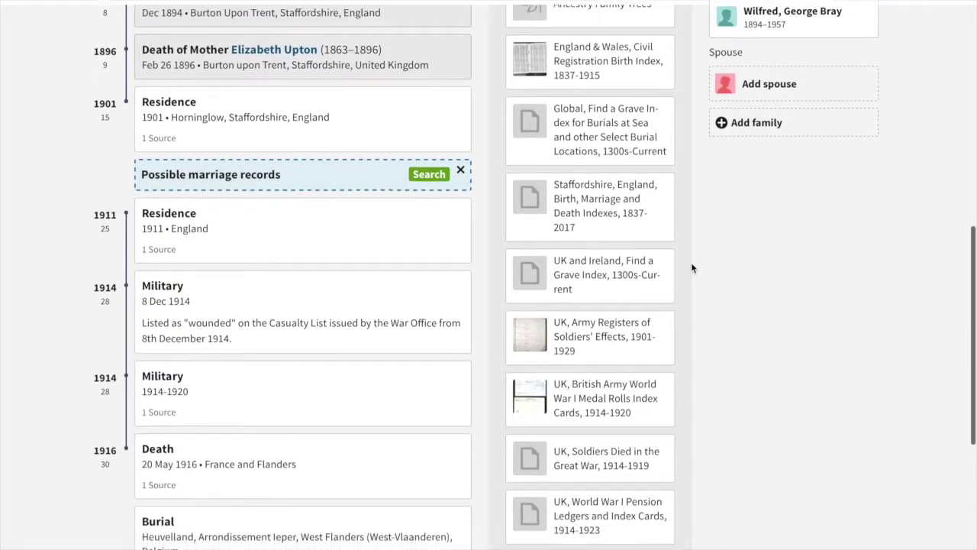
pyautogui.scroll(-2, 691, 267)
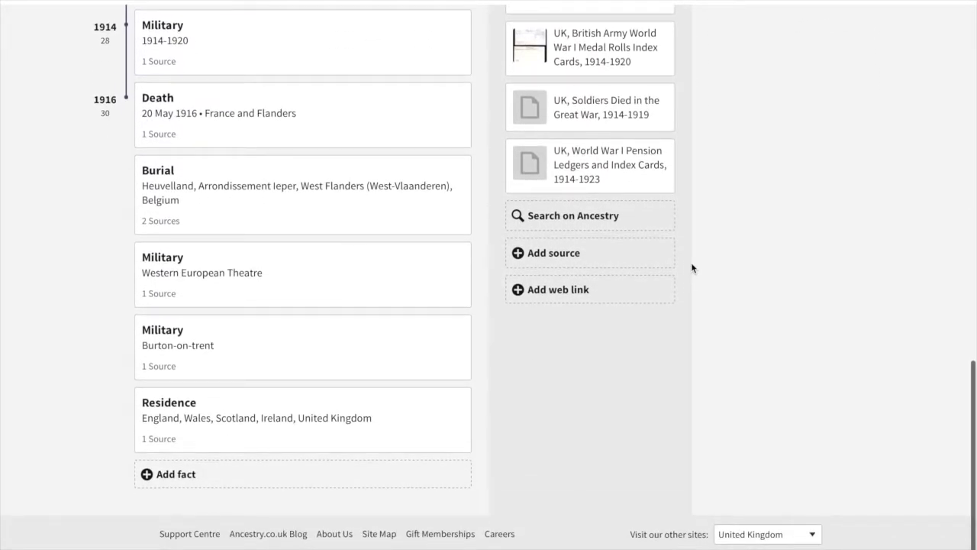
pyautogui.scroll(3, 692, 267)
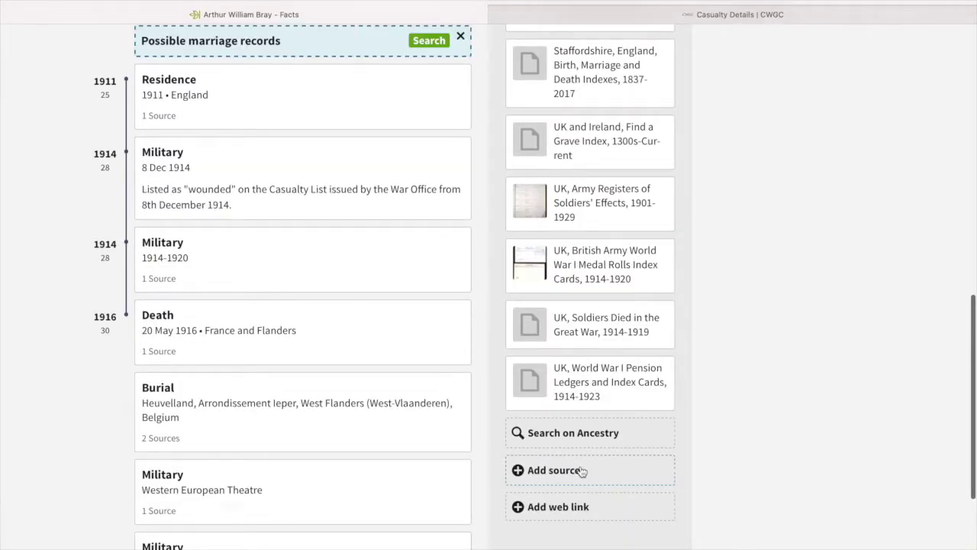
pyautogui.scroll(-1, 572, 461)
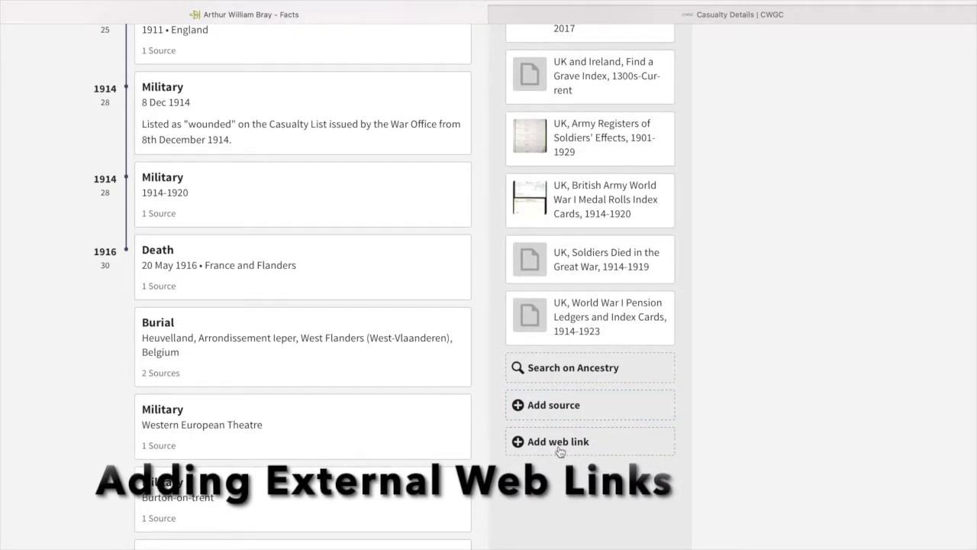
pyautogui.click(559, 449)
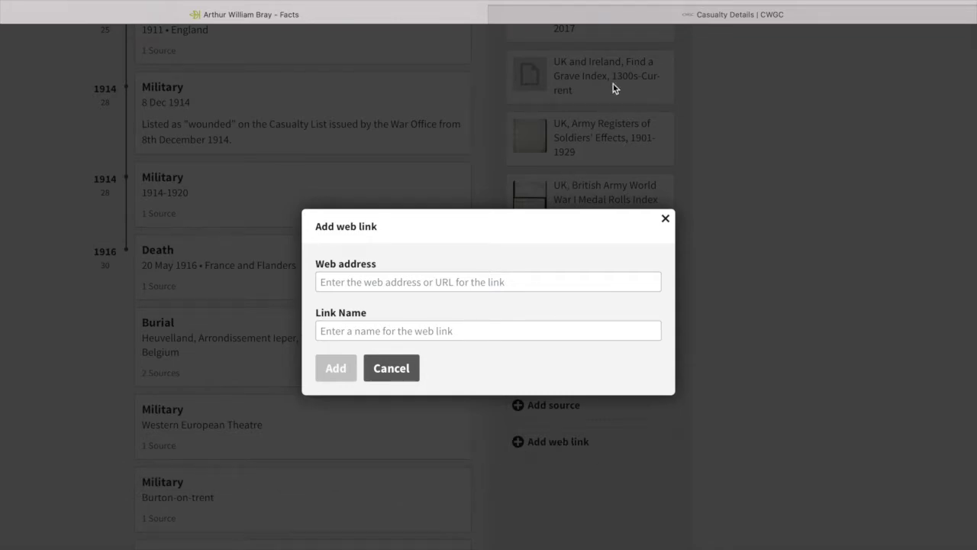
pyautogui.click(725, 15)
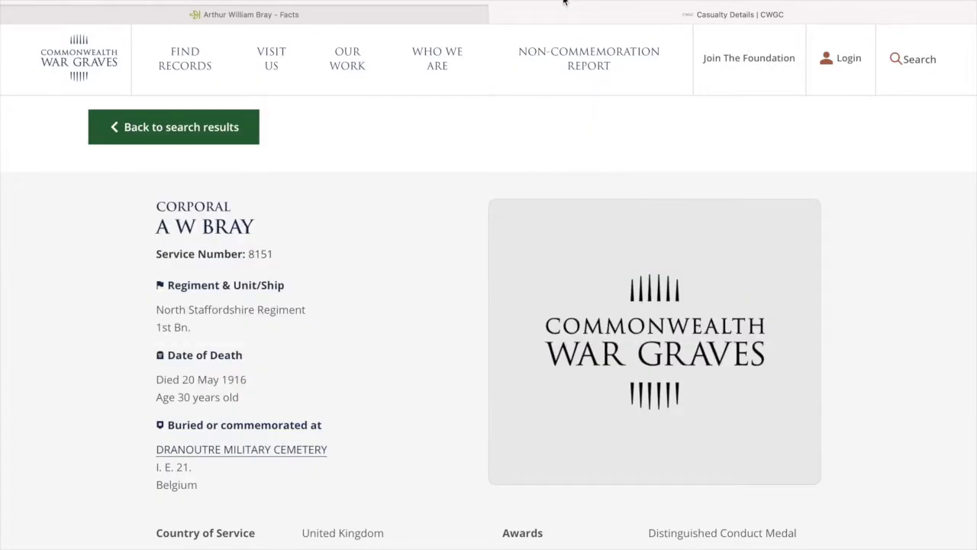
pyautogui.hotkey('ctrl', 'shift', 'Tab')
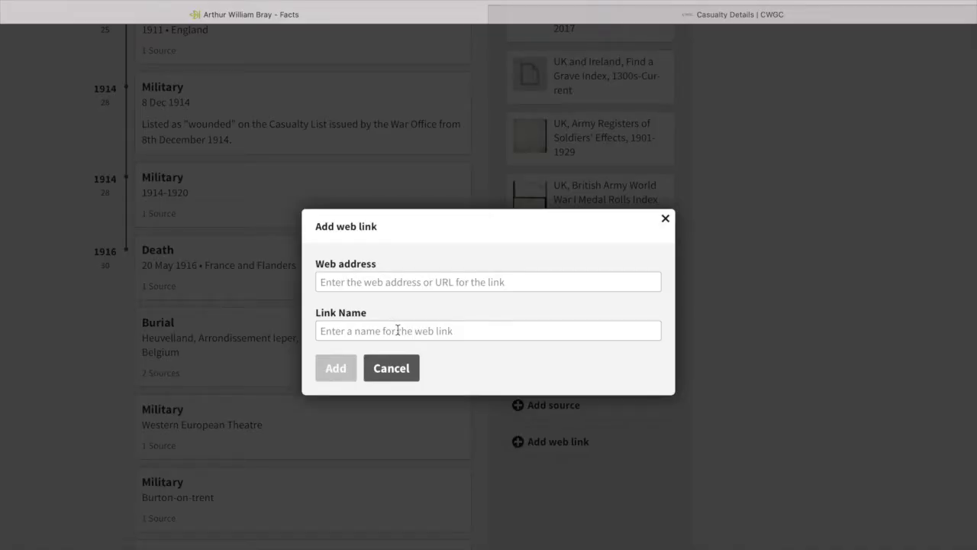
pyautogui.click(390, 281)
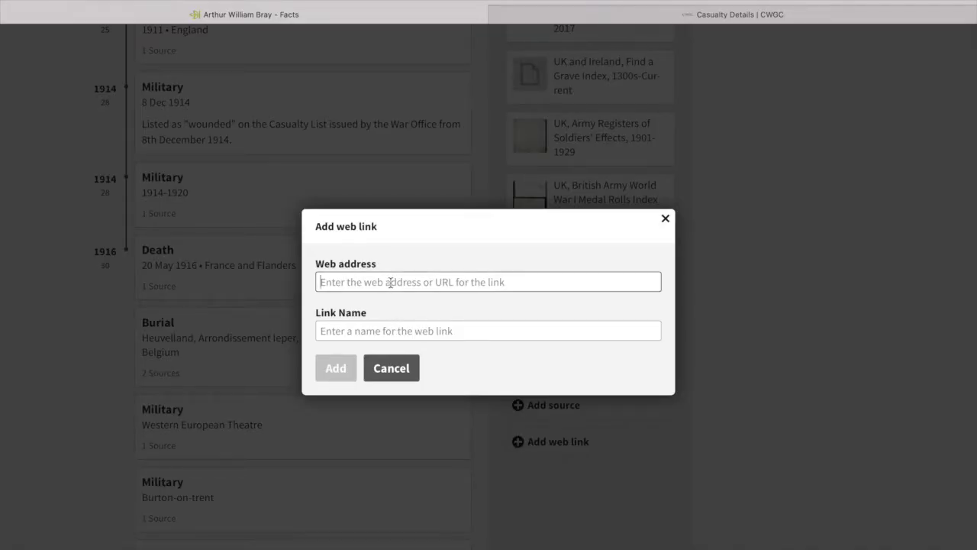
pyautogui.write('https://www.cwgc.org/find-records/find-war-dead/casualty-details/453434/A%20W%20BRAY/')
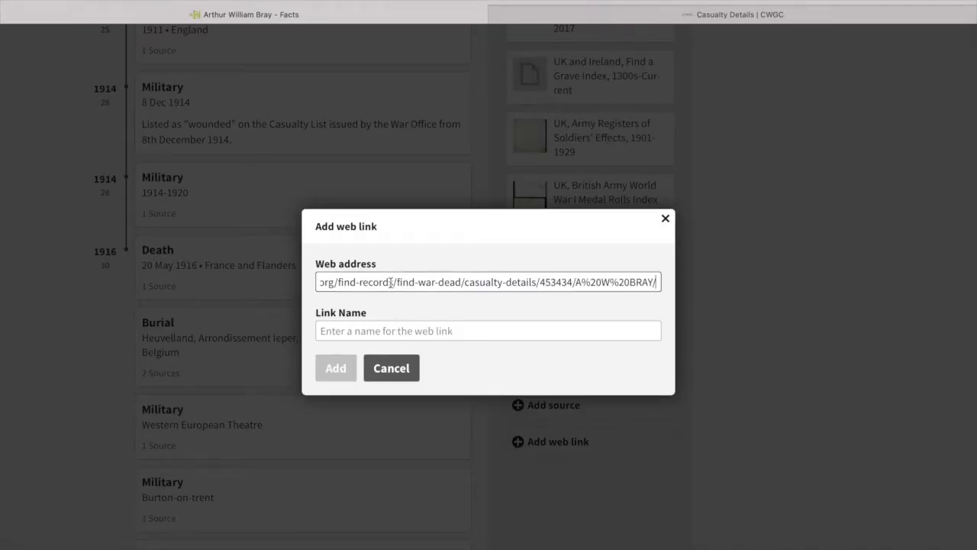
# Name the web link CWGC and add it to the soldier's profile
pyautogui.click(348, 329)
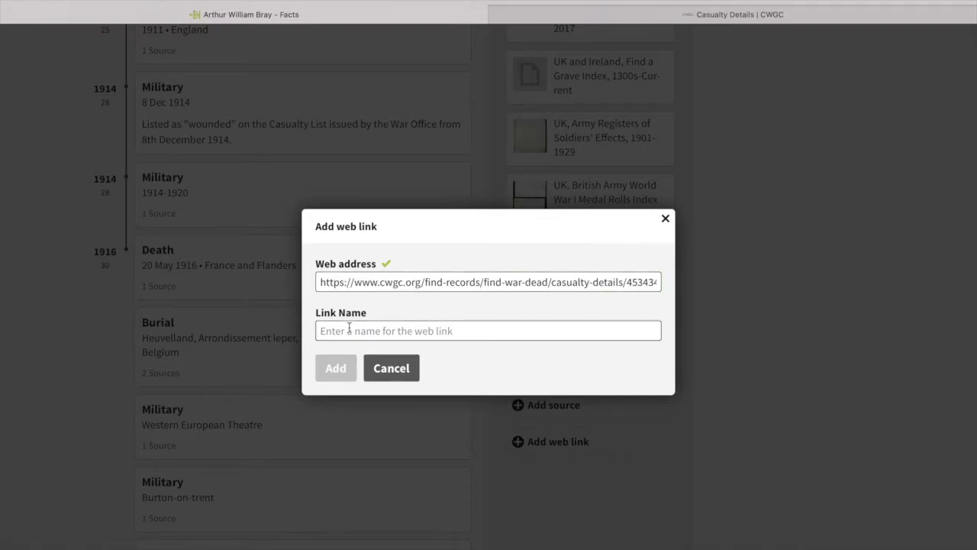
pyautogui.write('CWGC')
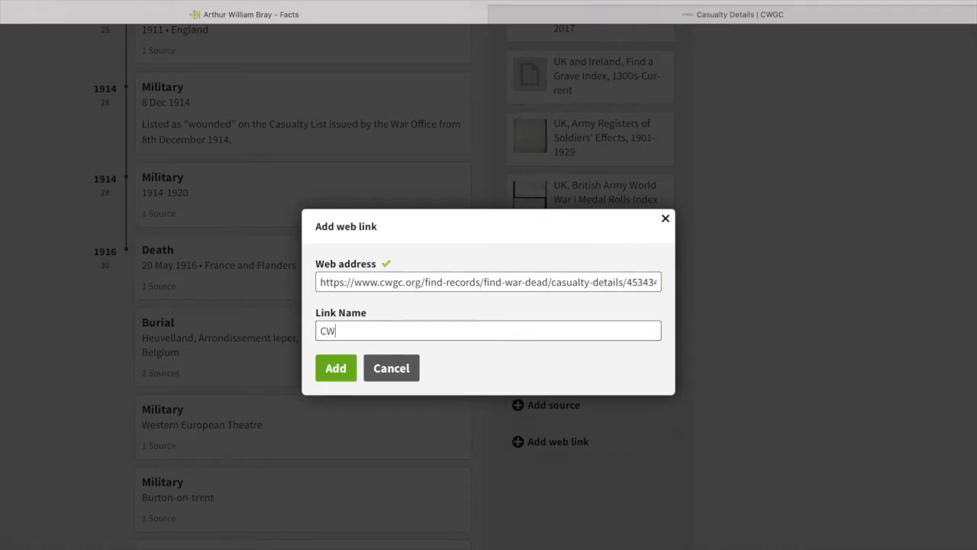
pyautogui.click(334, 368)
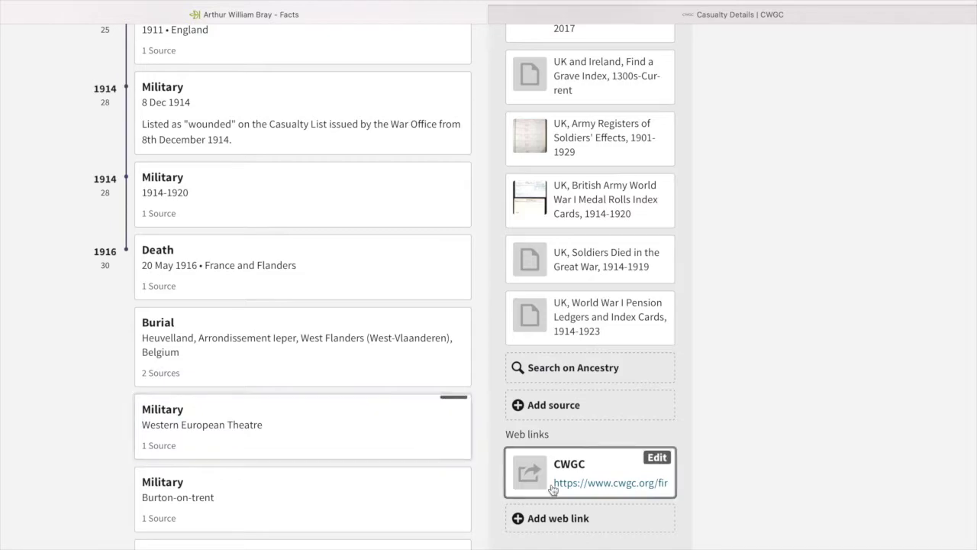
# Open the CWGC web link to check the casualty details page, return to the soldier's facts and close the CWGC page
pyautogui.click(578, 481)
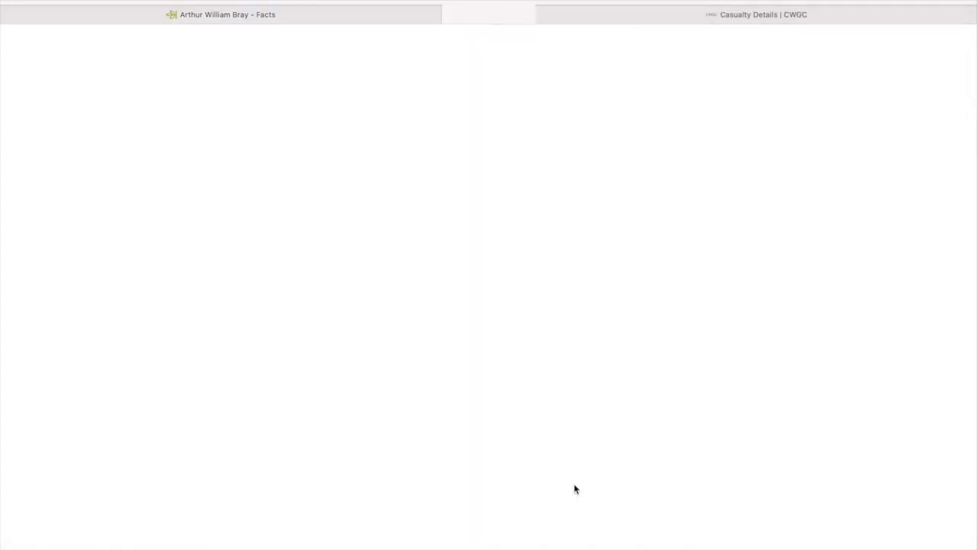
pyautogui.scroll(-2, 461, 427)
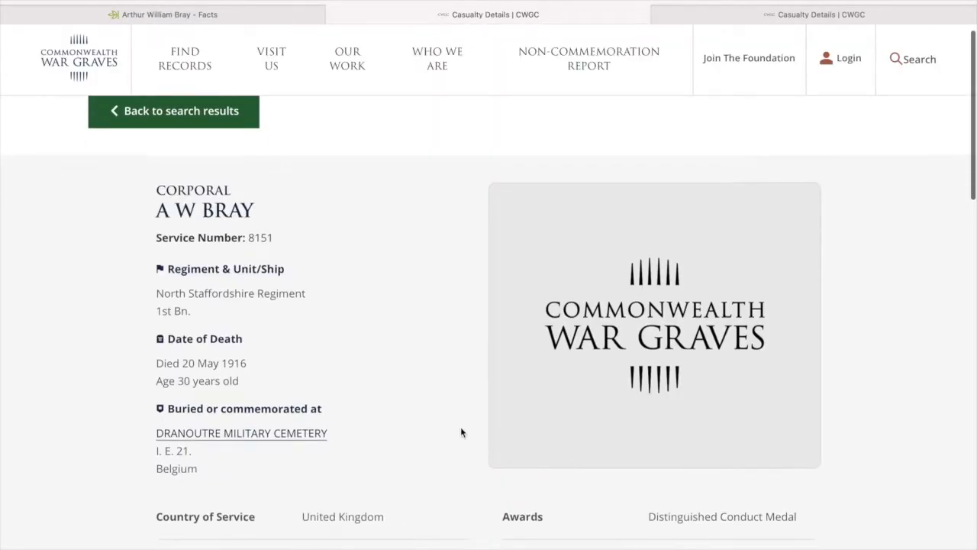
pyautogui.scroll(2, 486, 380)
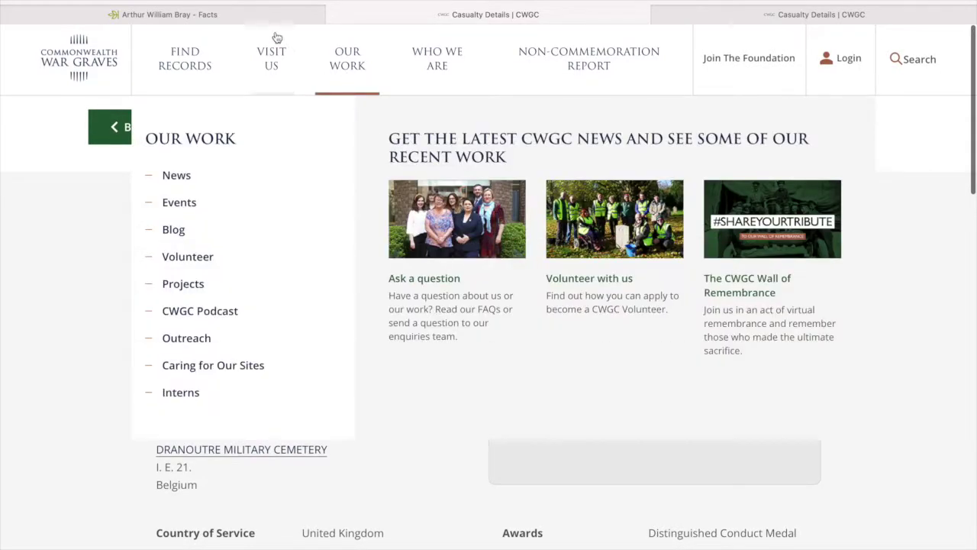
pyautogui.click(266, 16)
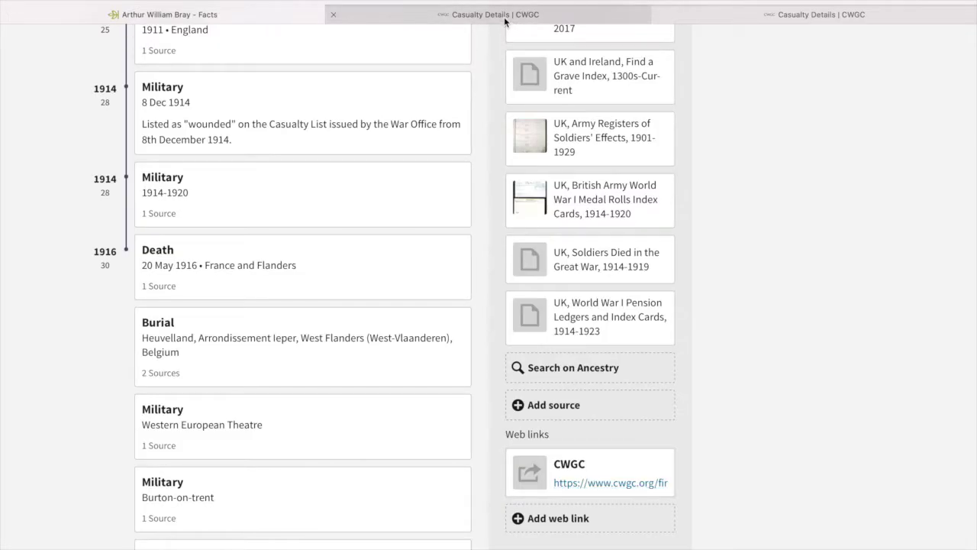
pyautogui.click(334, 14)
pyautogui.click(333, 14)
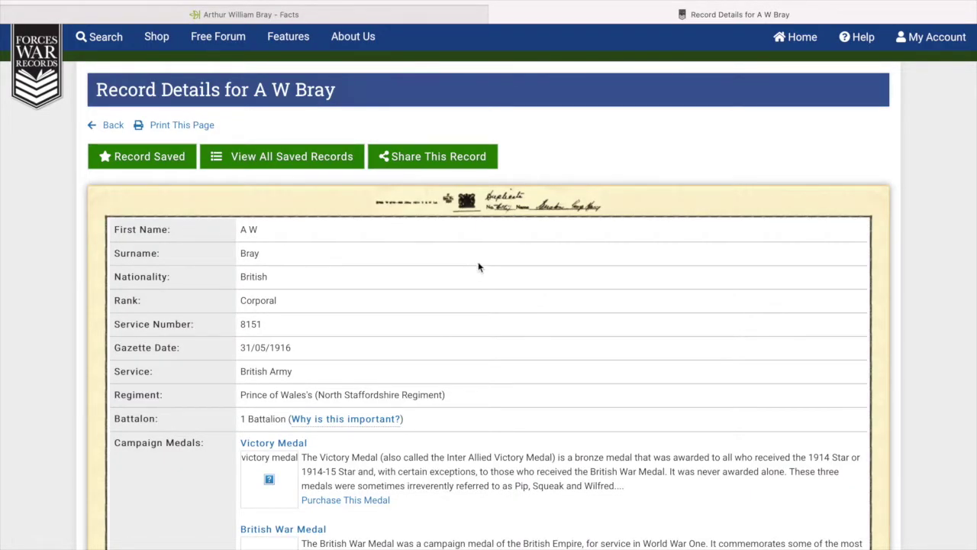
# Add a second web link to the soldier's forces-war-records.co.uk record page, named Forces War Records
pyautogui.click(342, 16)
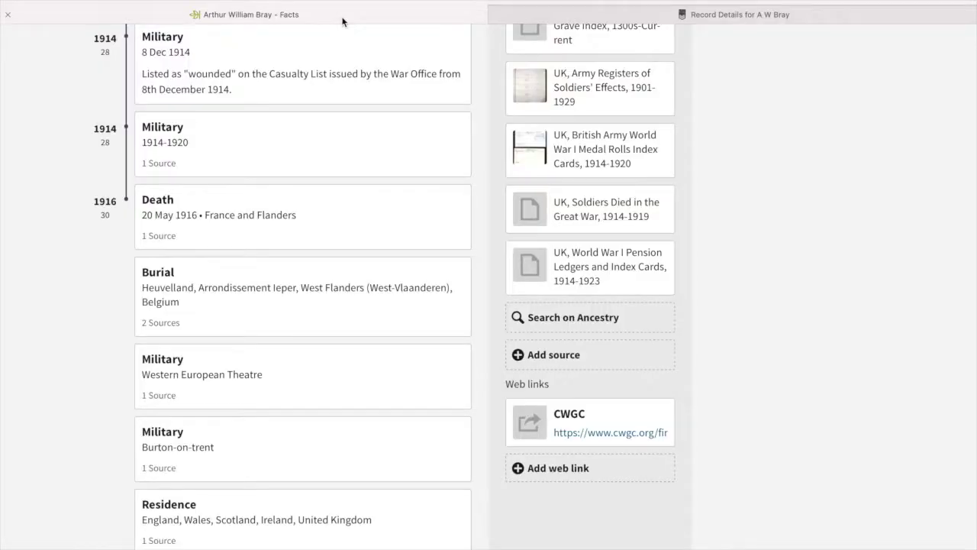
pyautogui.click(561, 466)
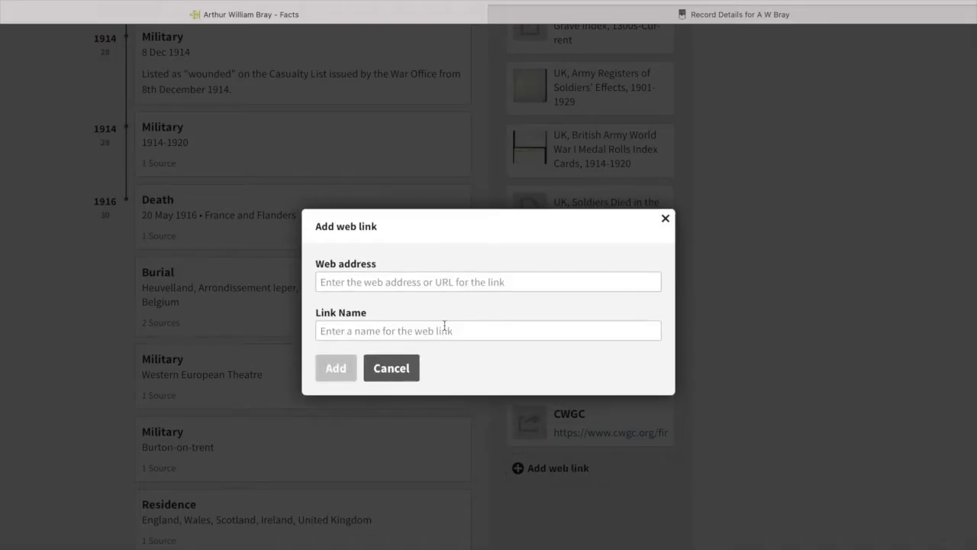
pyautogui.click(392, 281)
pyautogui.press('super+v')
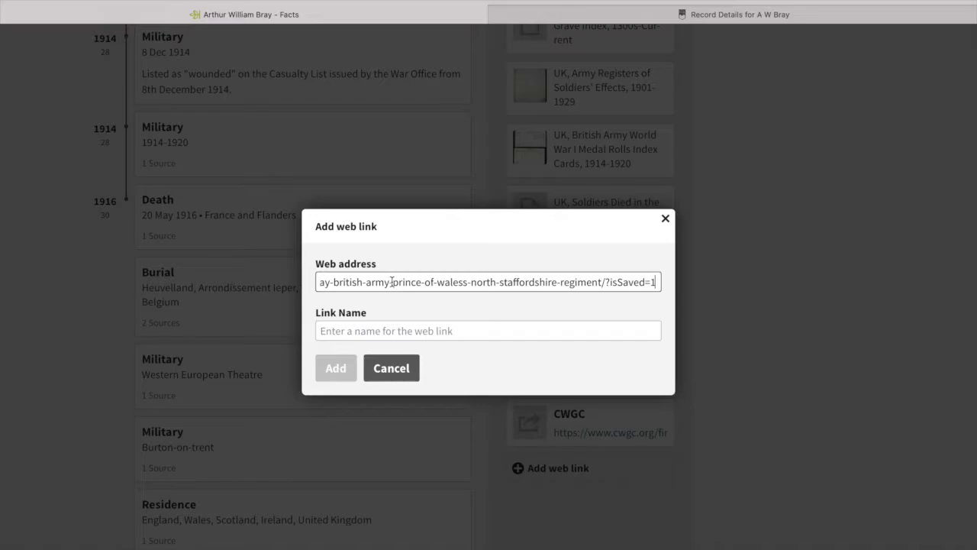
pyautogui.click(356, 331)
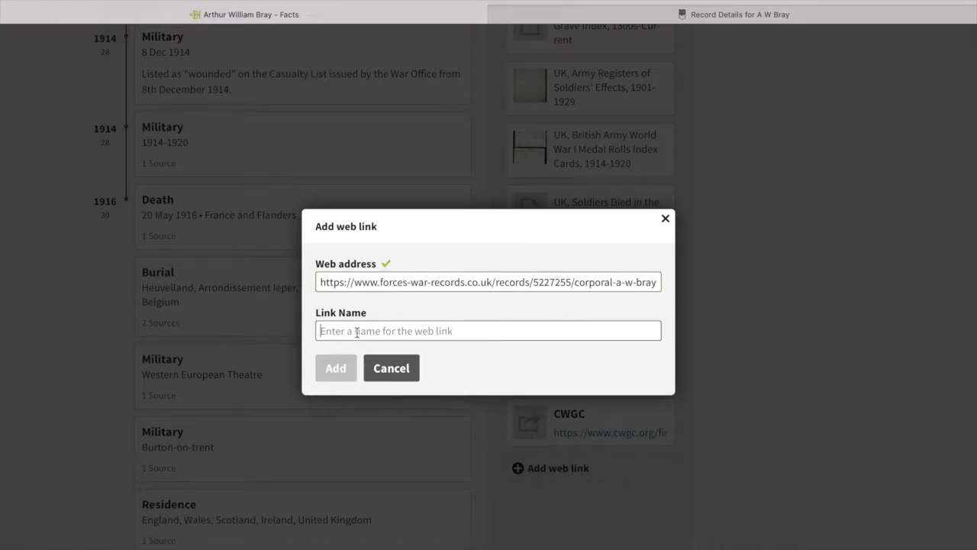
pyautogui.write('Forces War Records')
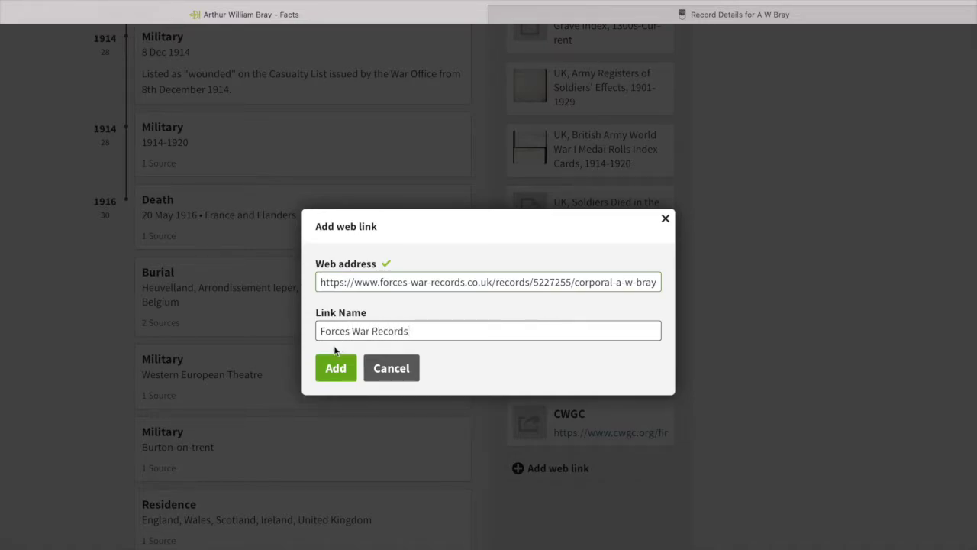
pyautogui.click(335, 365)
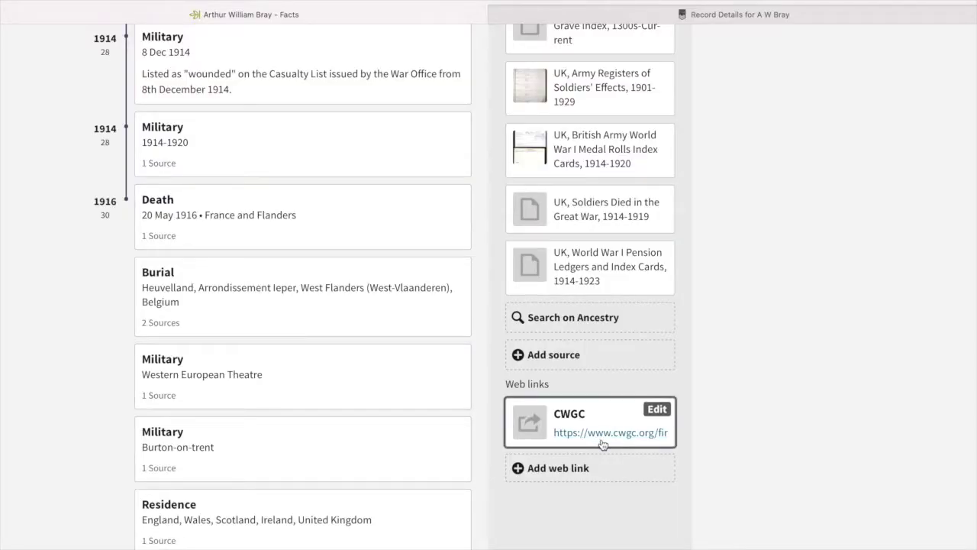
# Look through the soldier's facts and sources down to the full list of external web links, from CWGC to The National Archives
pyautogui.scroll(-2, 619, 425)
pyautogui.scroll(-1, 620, 425)
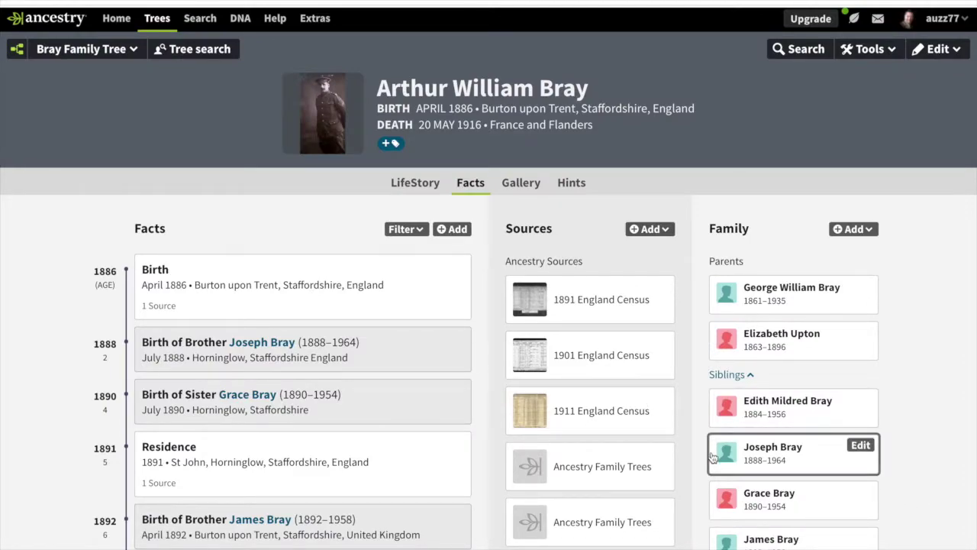
pyautogui.scroll(-2, 713, 457)
pyautogui.scroll(-3, 713, 457)
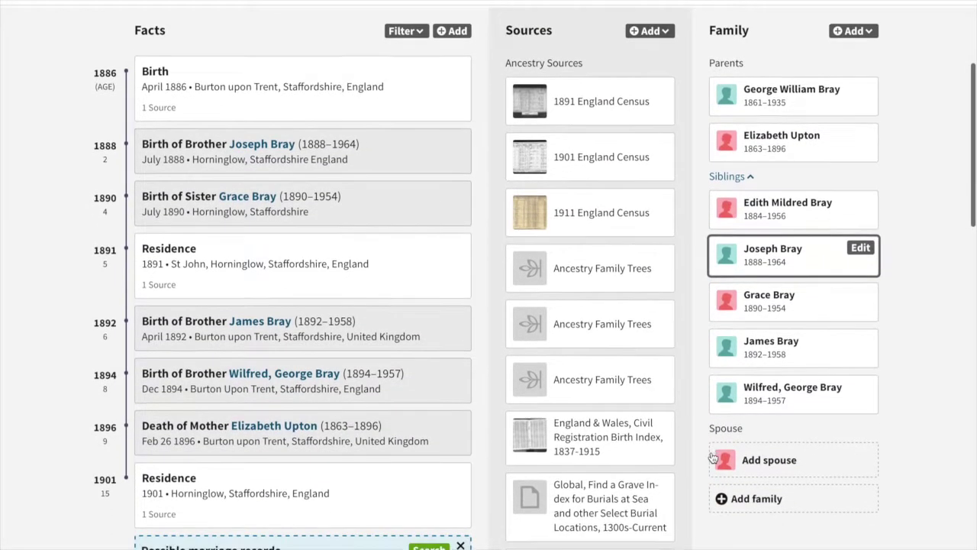
pyautogui.scroll(-7, 713, 457)
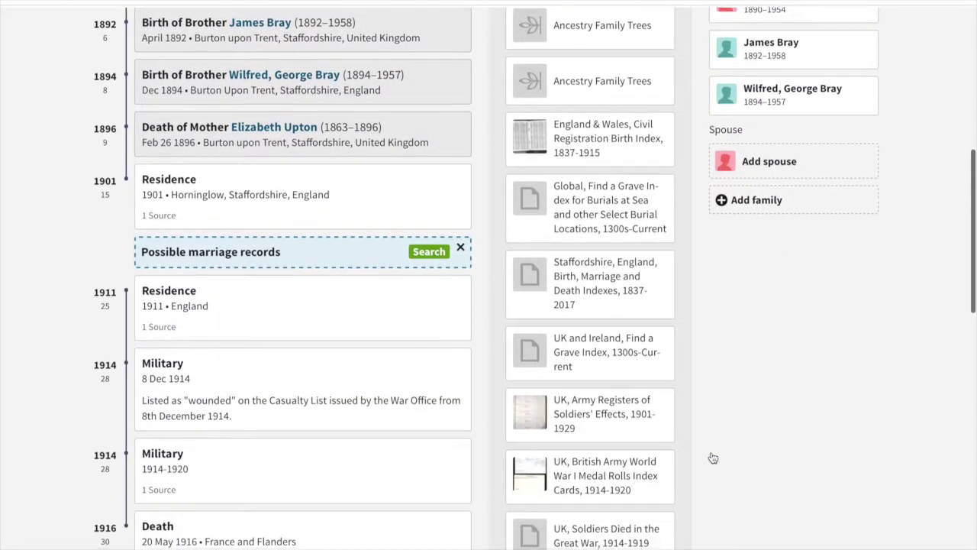
pyautogui.scroll(-1, 713, 458)
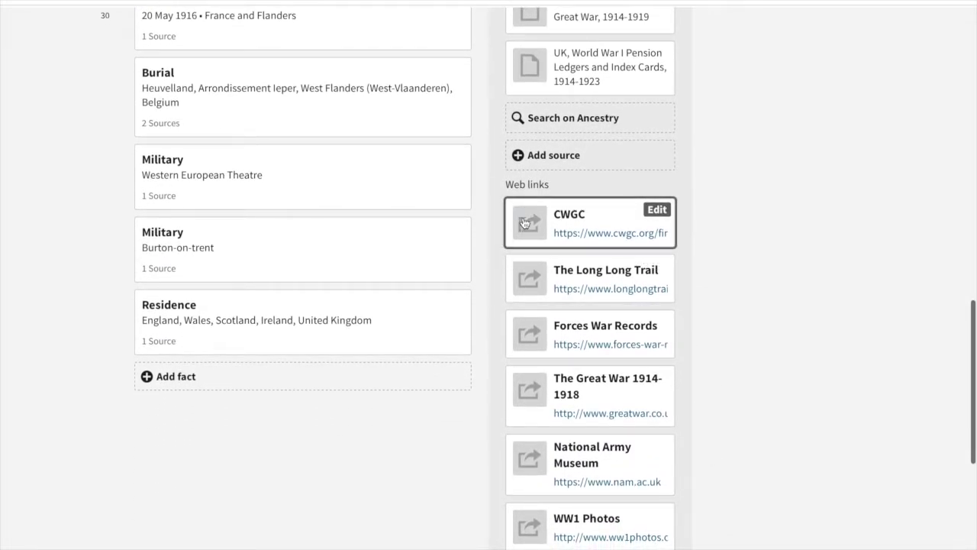
pyautogui.scroll(-2, 525, 280)
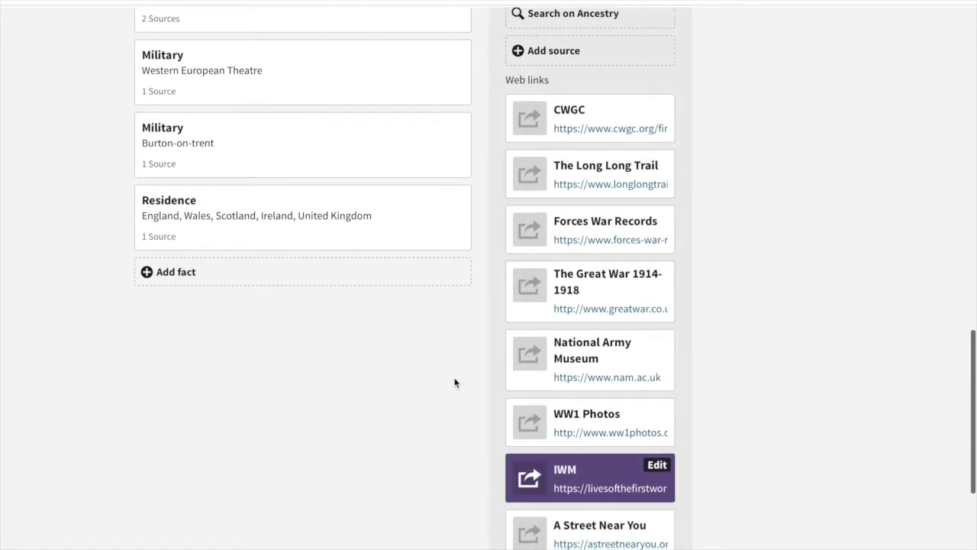
pyautogui.scroll(-1, 455, 381)
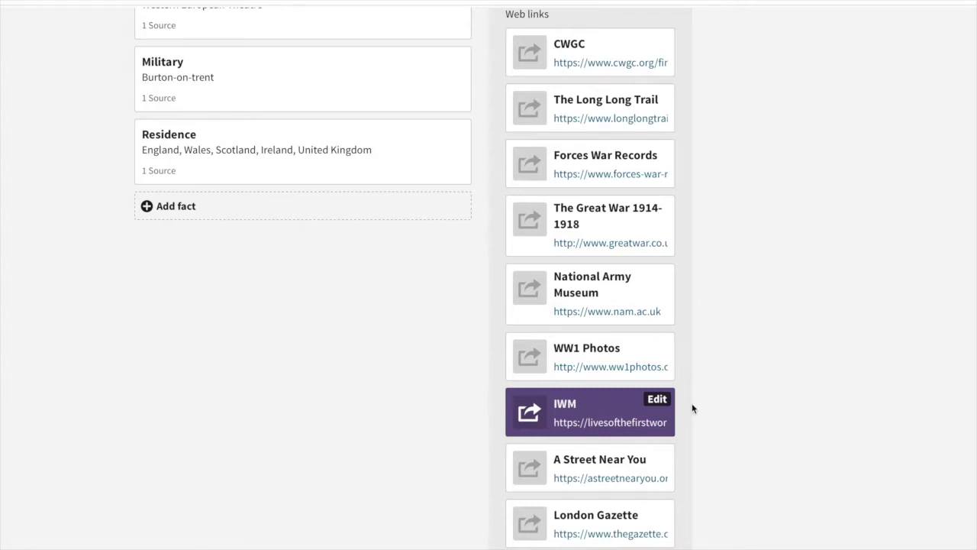
pyautogui.scroll(-2, 691, 405)
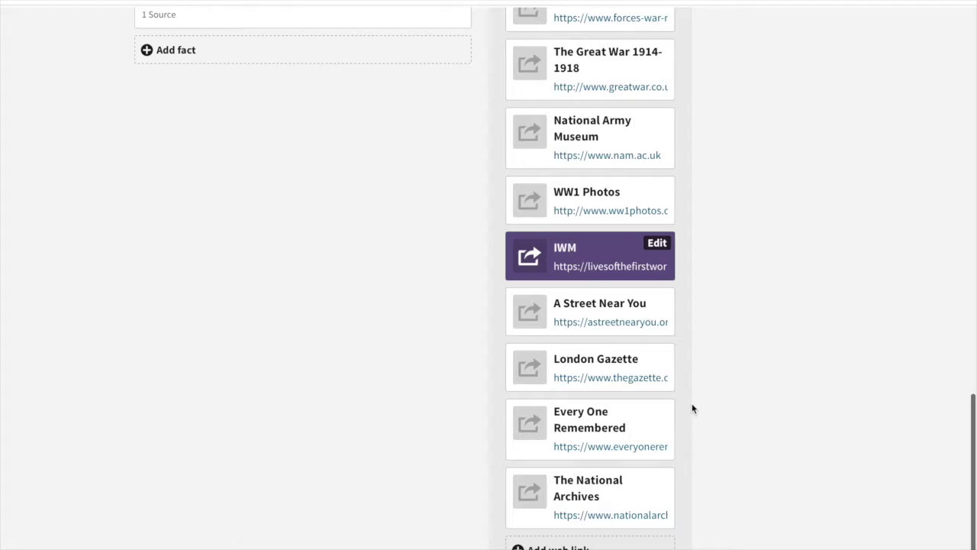
pyautogui.scroll(1, 691, 409)
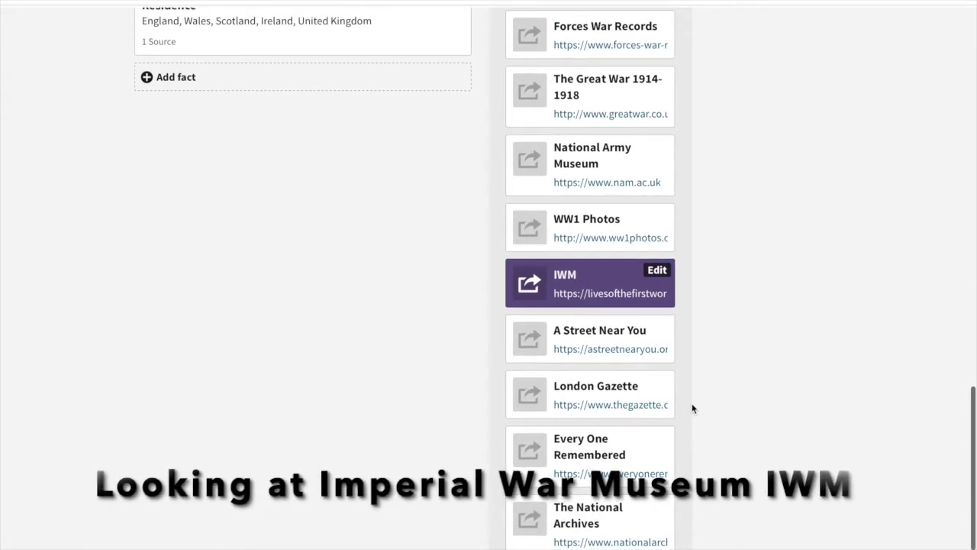
pyautogui.scroll(1, 691, 408)
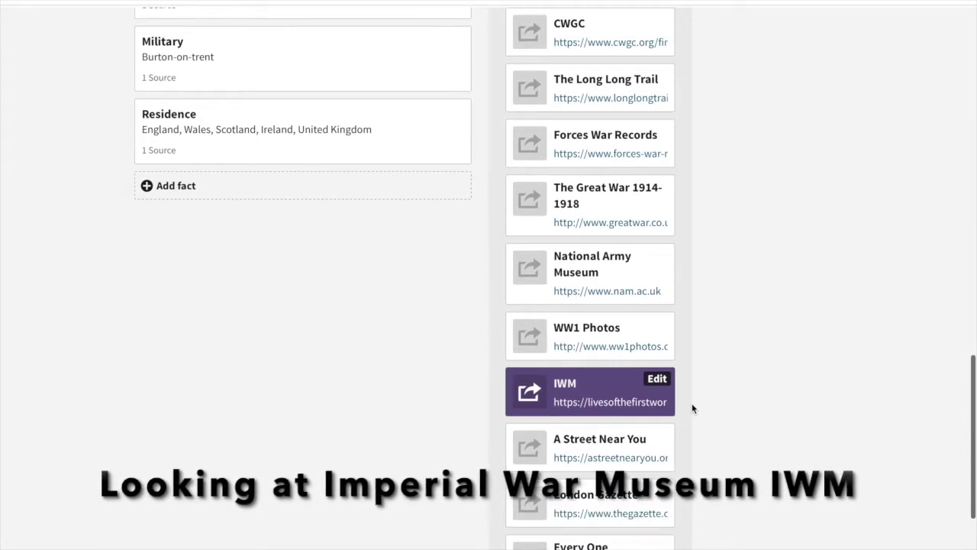
# Open the IWM web link and search Lives of the First World War for the soldier's first name and surname
pyautogui.click(571, 395)
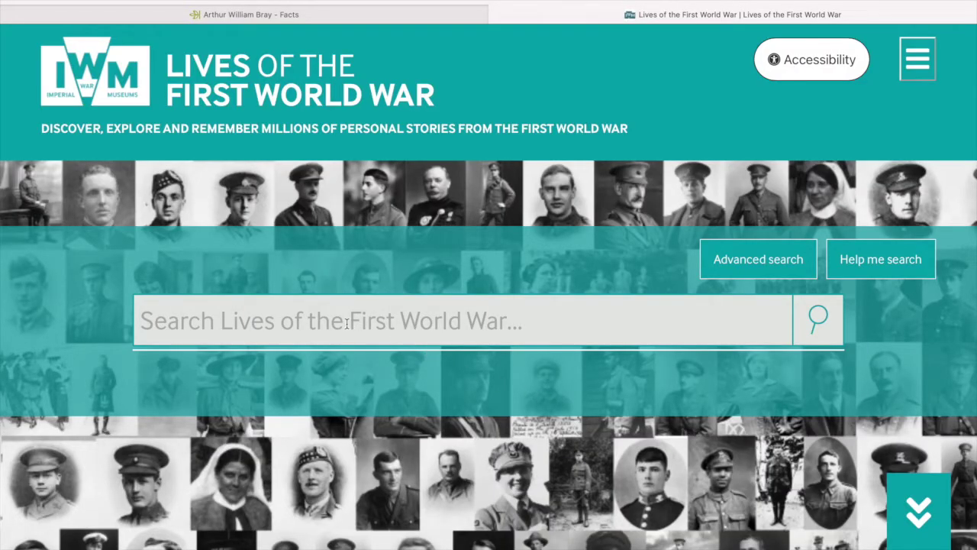
pyautogui.click(347, 324)
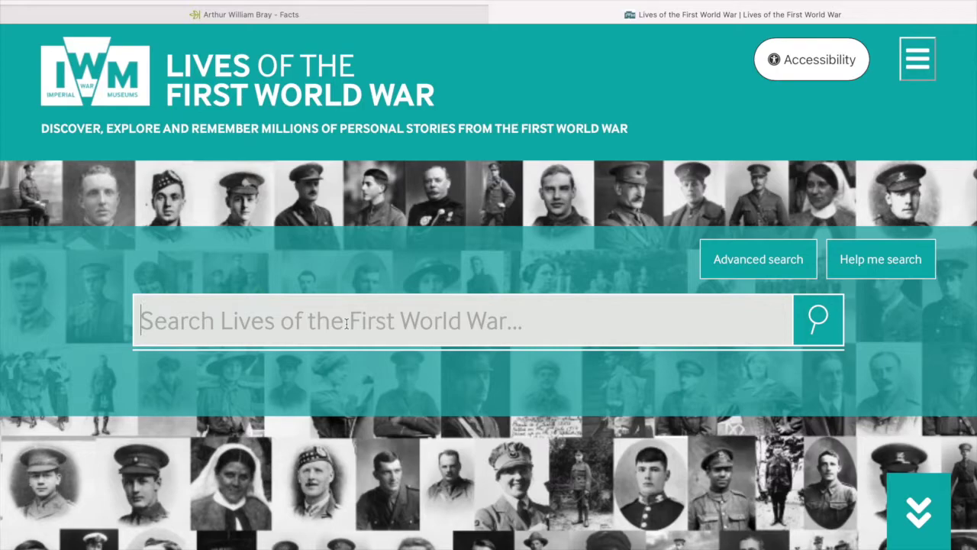
pyautogui.write('Arthur Bray')
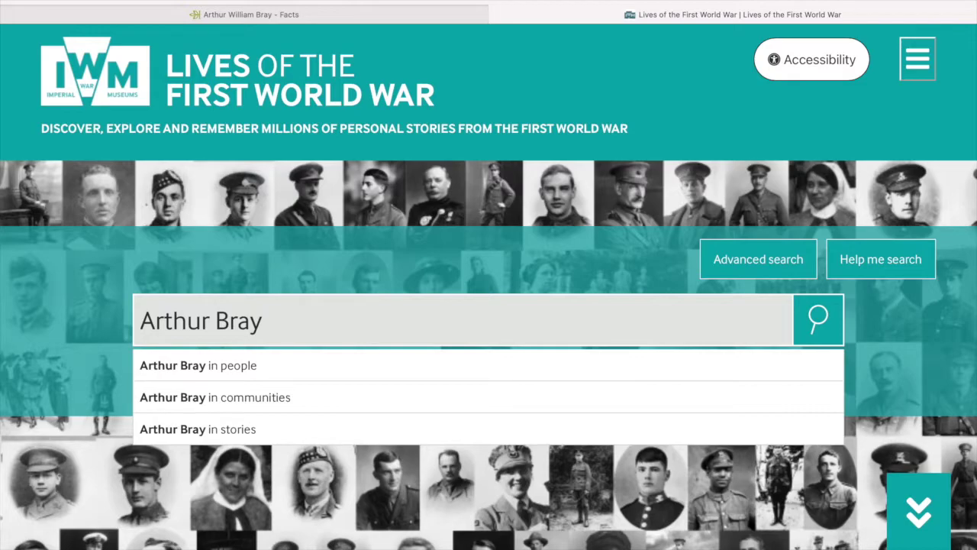
pyautogui.press('Return')
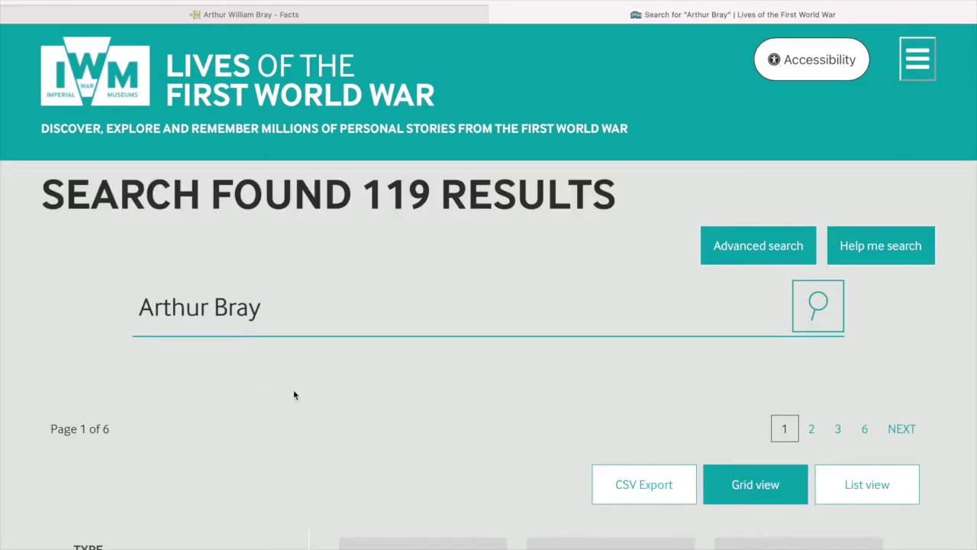
# Look through the search results and filter categories, and expand the full list of unit filters
pyautogui.scroll(-3, 344, 431)
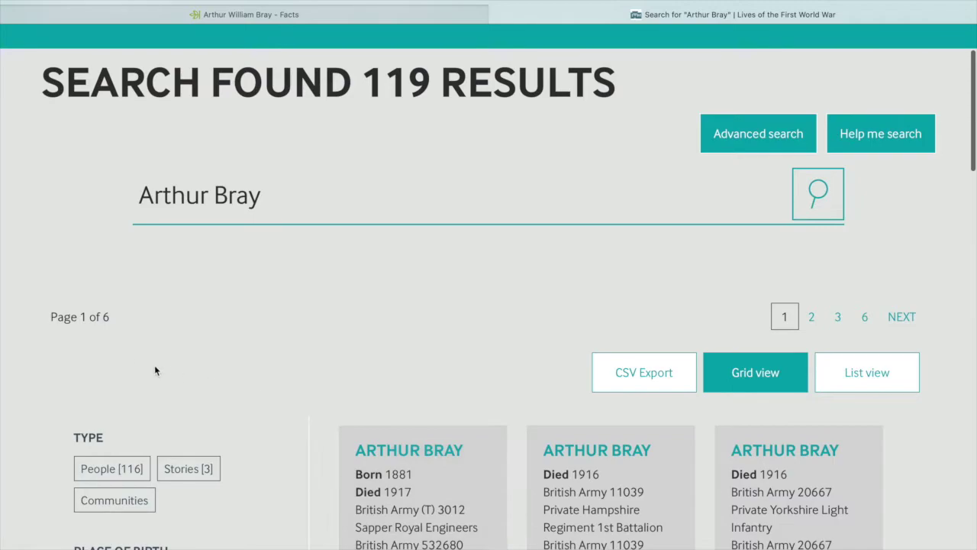
pyautogui.scroll(-8, 302, 405)
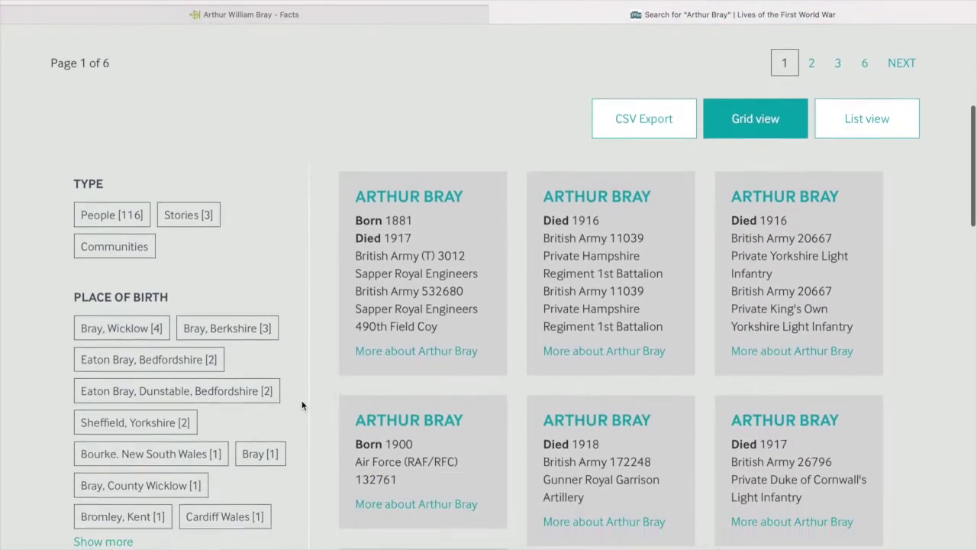
pyautogui.scroll(-1, 302, 405)
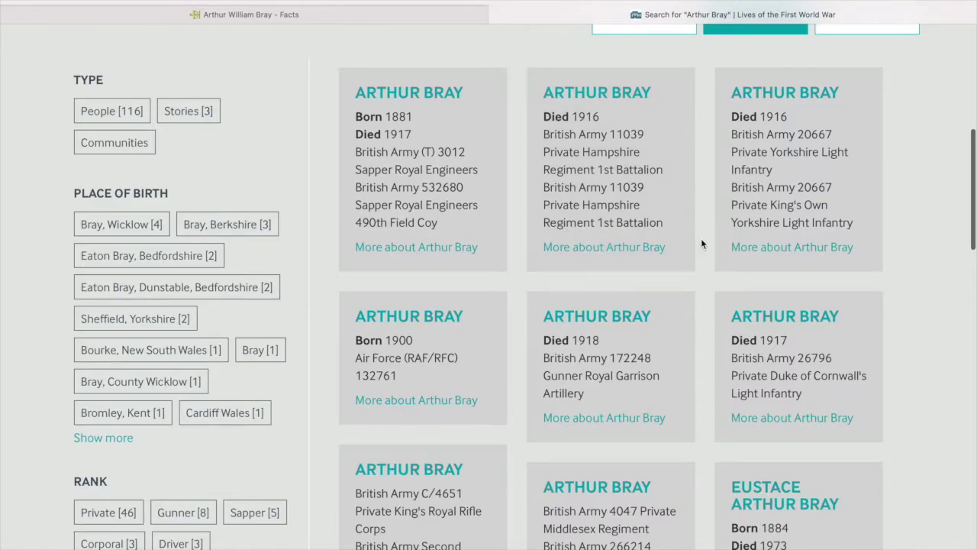
pyautogui.scroll(-5, 754, 384)
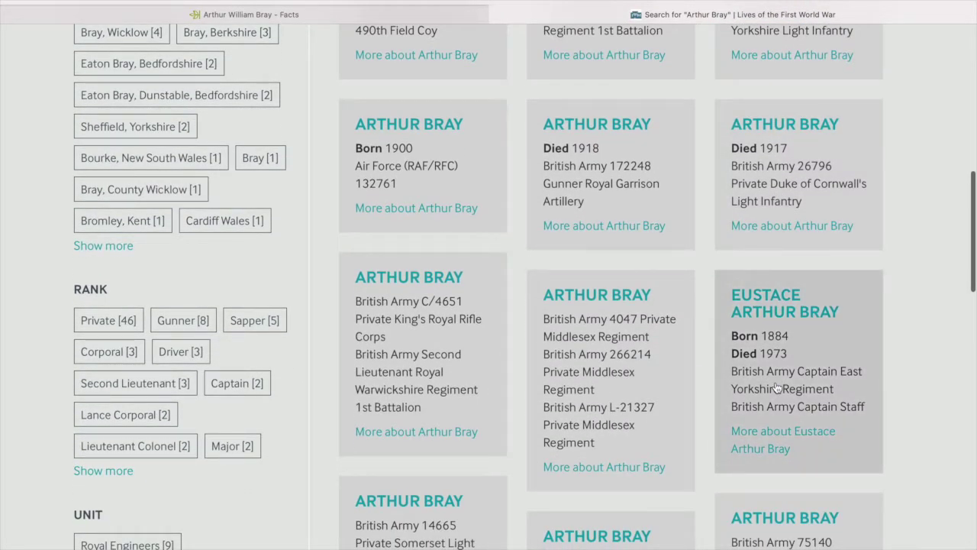
pyautogui.scroll(-6, 776, 387)
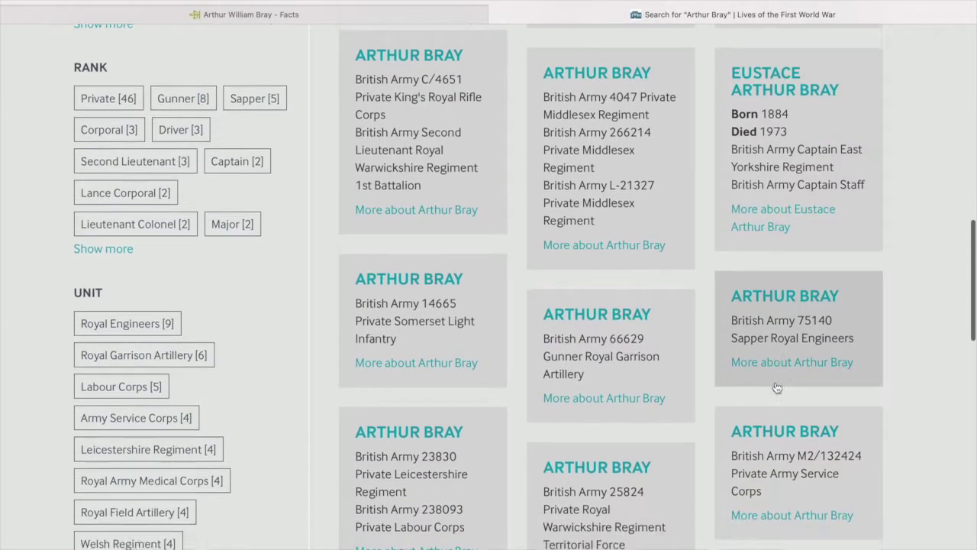
pyautogui.scroll(-5, 776, 388)
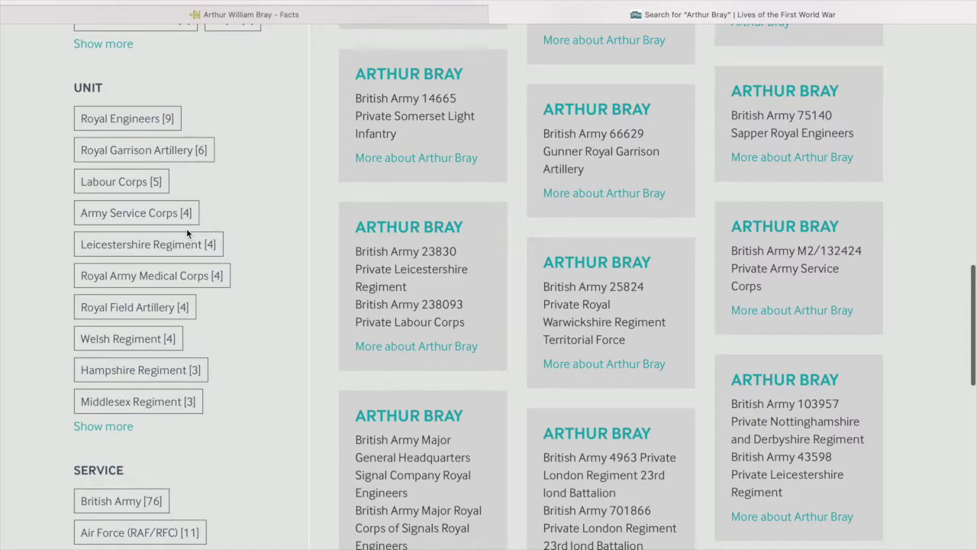
pyautogui.click(90, 431)
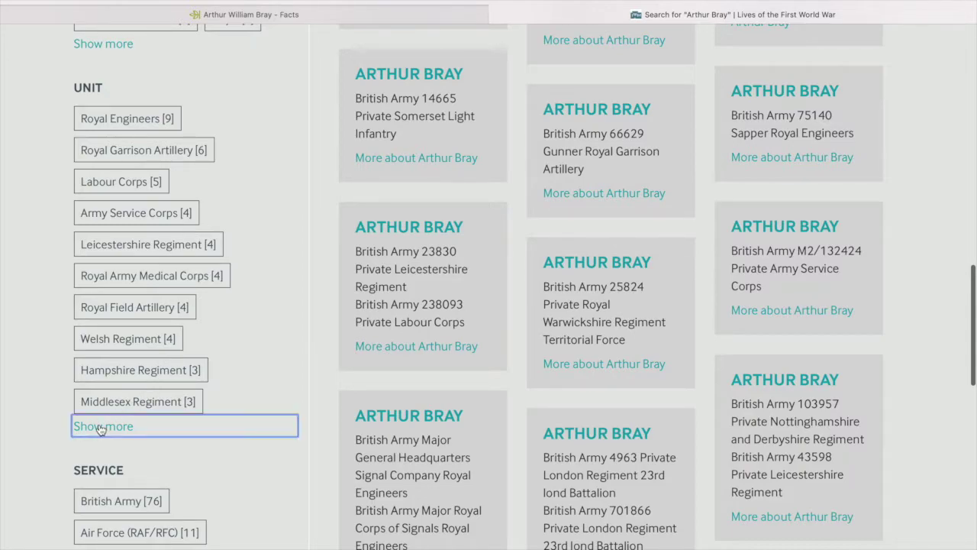
# Filter the search results by the unit North Staffordshire Regiment and bring the matching person into view
pyautogui.scroll(-3, 242, 424)
pyautogui.scroll(-1, 242, 424)
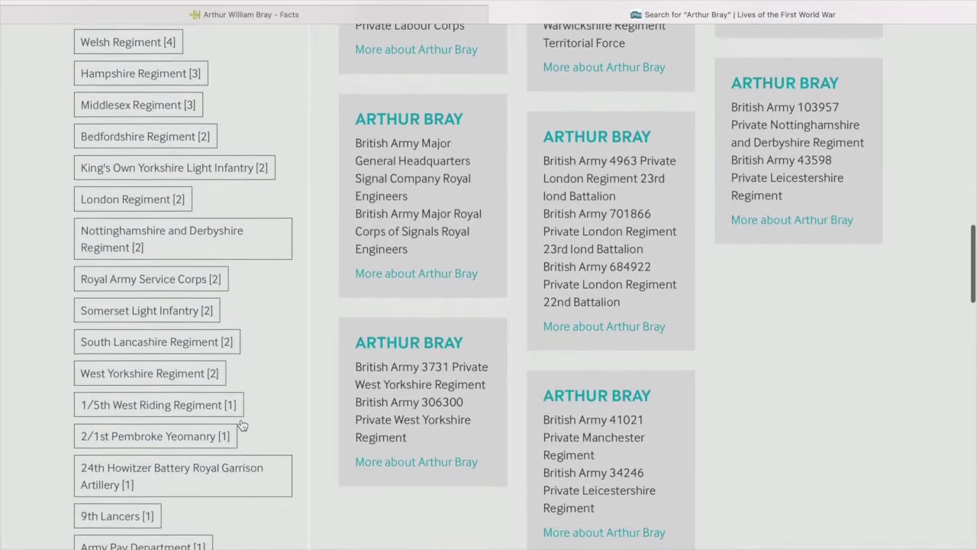
pyautogui.scroll(-8, 241, 424)
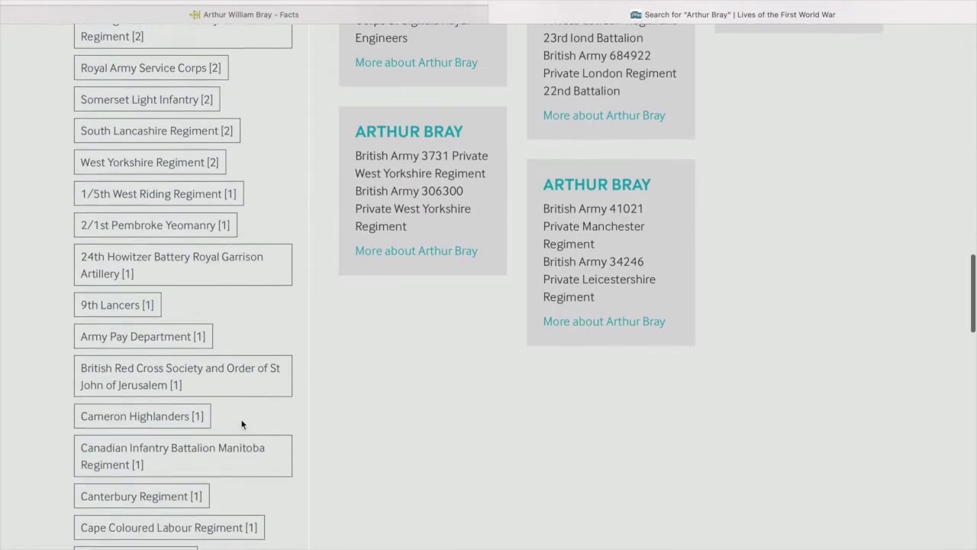
pyautogui.scroll(-3, 241, 424)
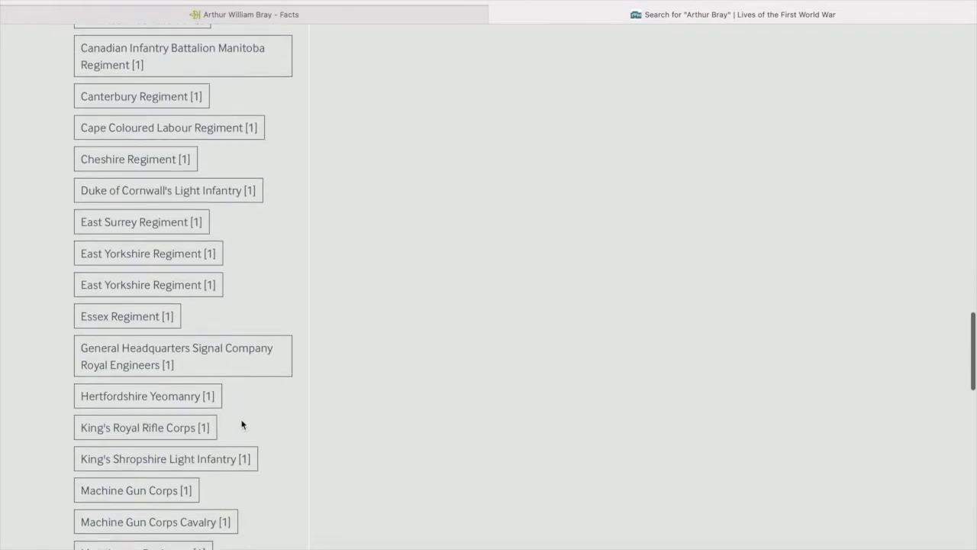
pyautogui.scroll(-3, 242, 425)
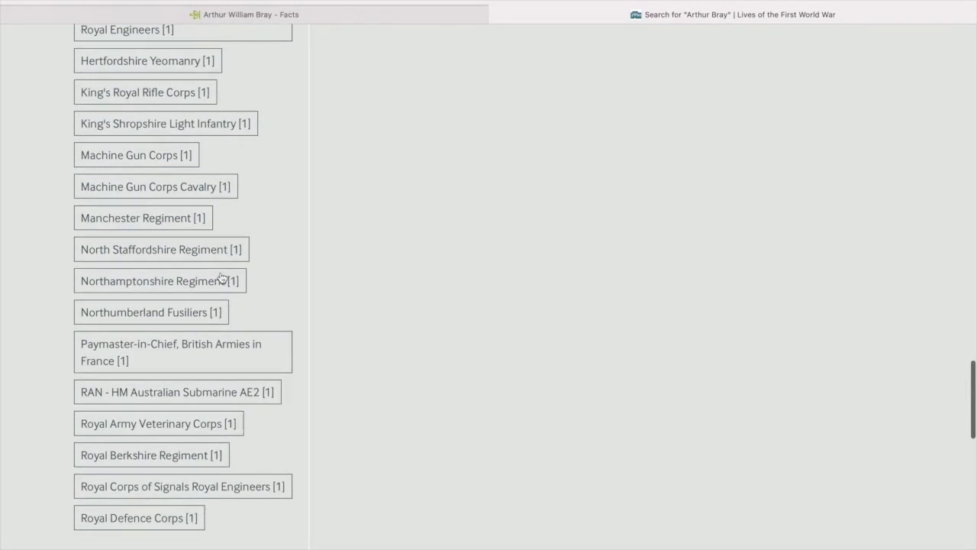
pyautogui.click(193, 254)
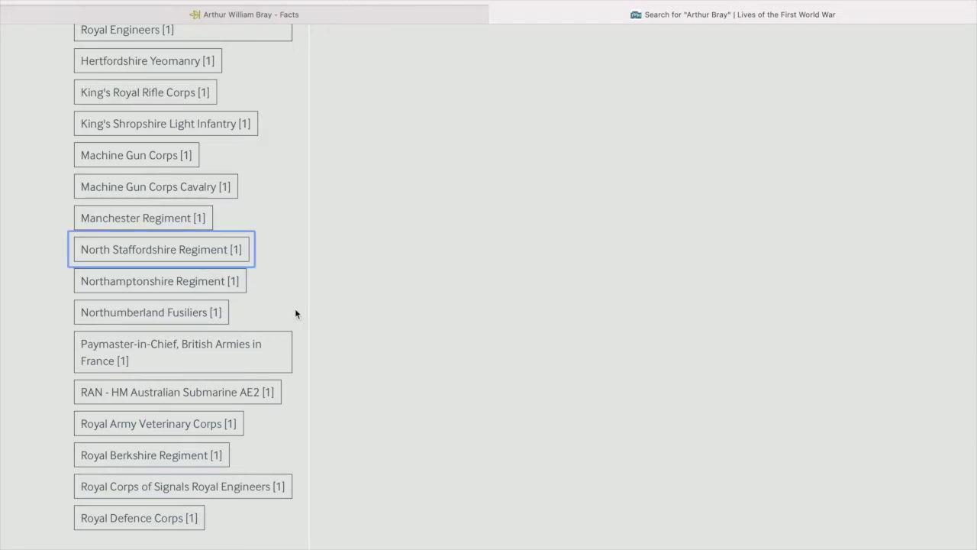
pyautogui.scroll(-3, 297, 313)
pyautogui.scroll(-3, 297, 313)
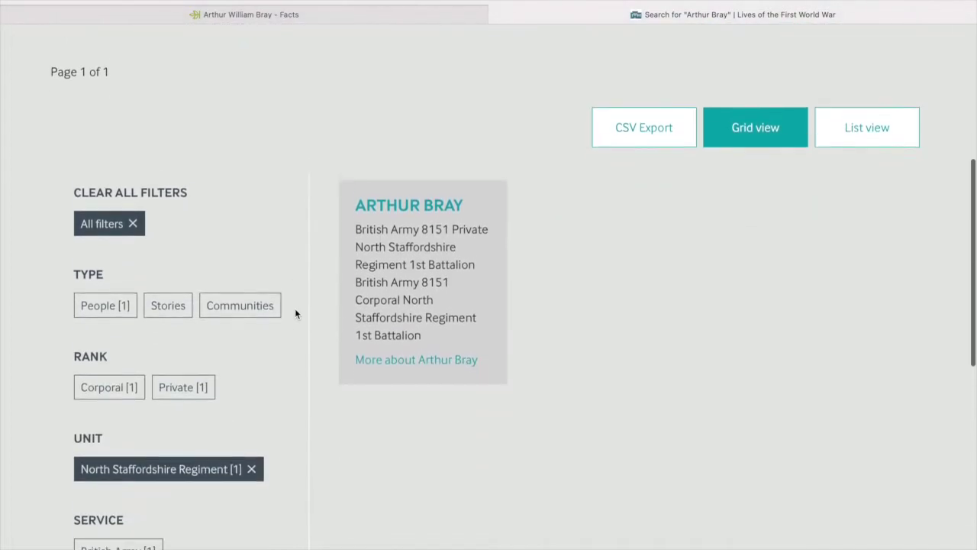
# Open the life story of the North Staffordshire Regiment 1st Battalion soldier and examine the service entries on his timeline
pyautogui.click(447, 247)
pyautogui.scroll(-3, 447, 247)
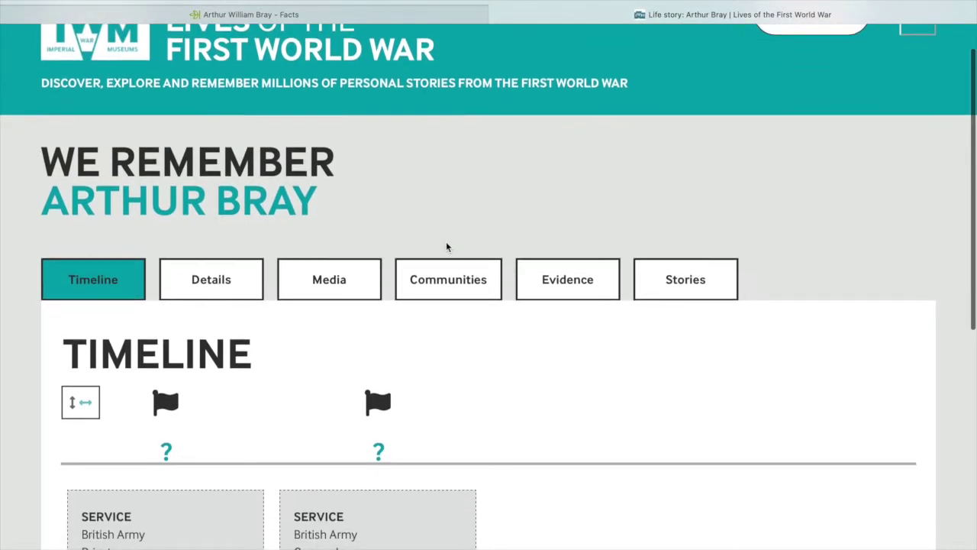
pyautogui.scroll(-2, 447, 247)
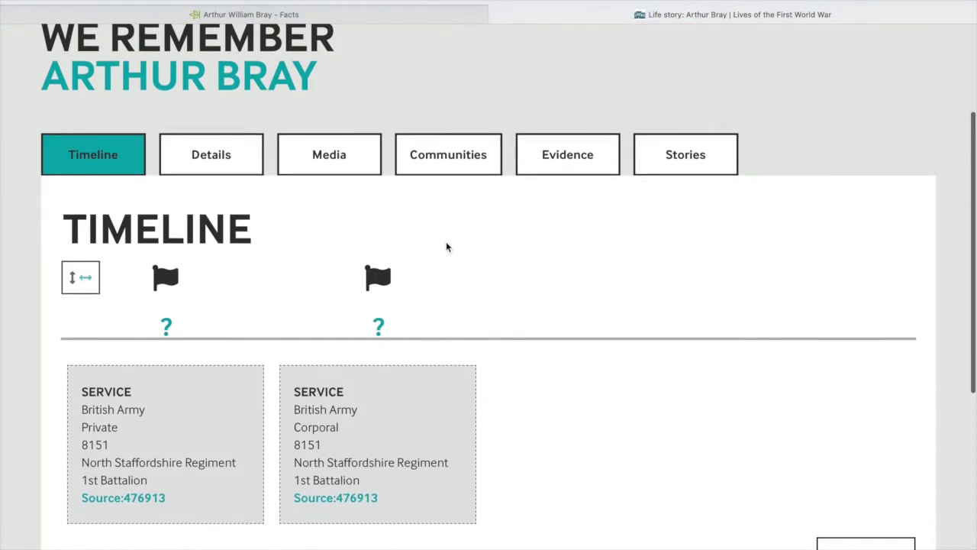
pyautogui.scroll(-5, 447, 246)
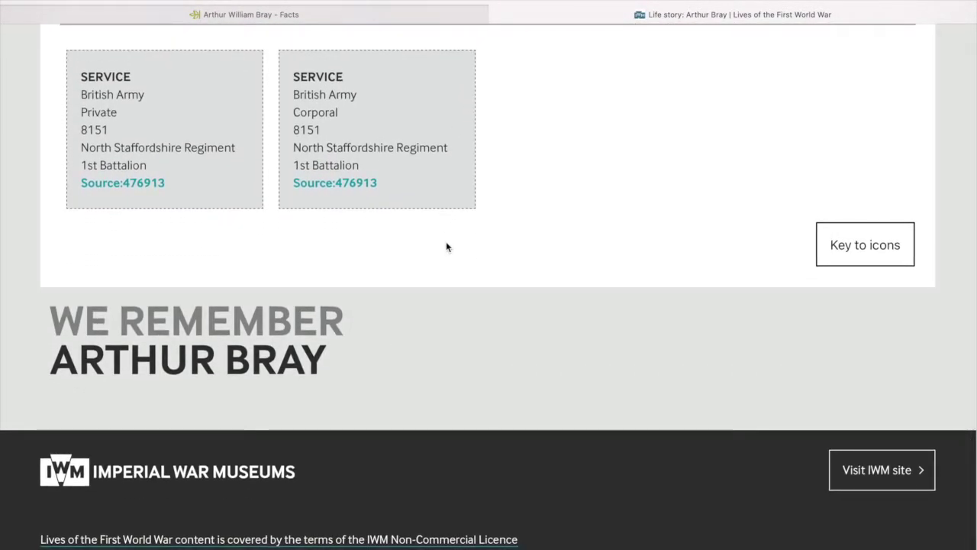
pyautogui.scroll(2, 446, 246)
pyautogui.scroll(2, 447, 246)
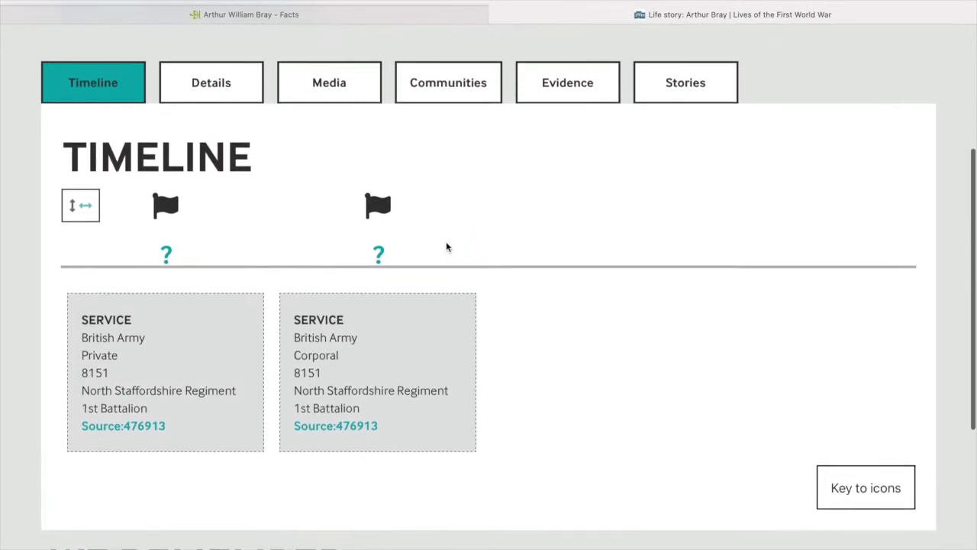
pyautogui.scroll(1, 447, 247)
pyautogui.scroll(-1, 447, 247)
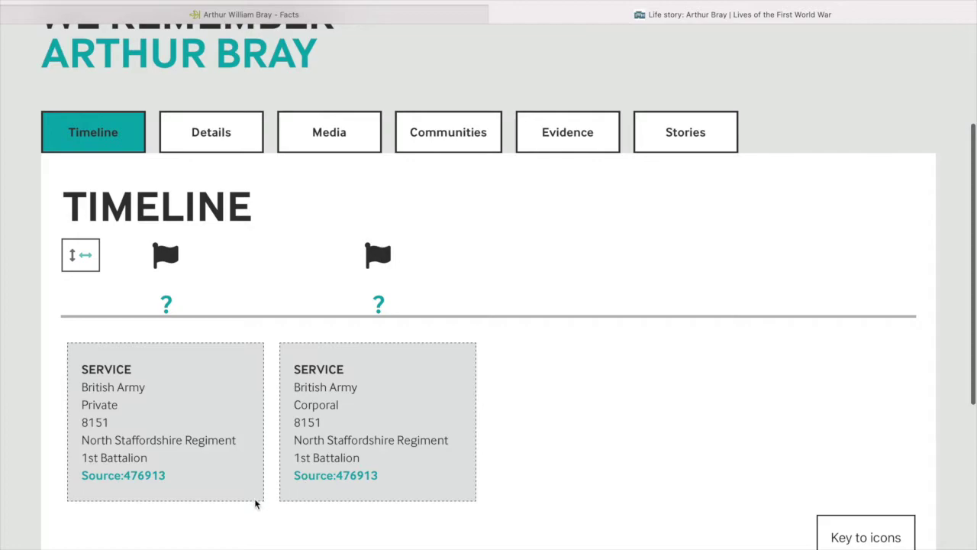
# Open the source information of the Private service entry and follow its National Archives URL to the medal card's catalogue description
pyautogui.click(144, 479)
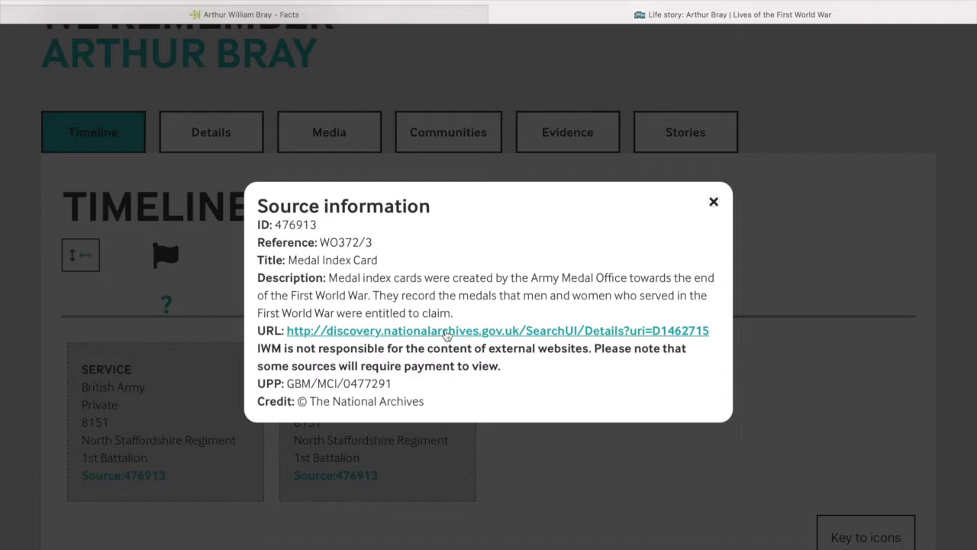
pyautogui.click(447, 331)
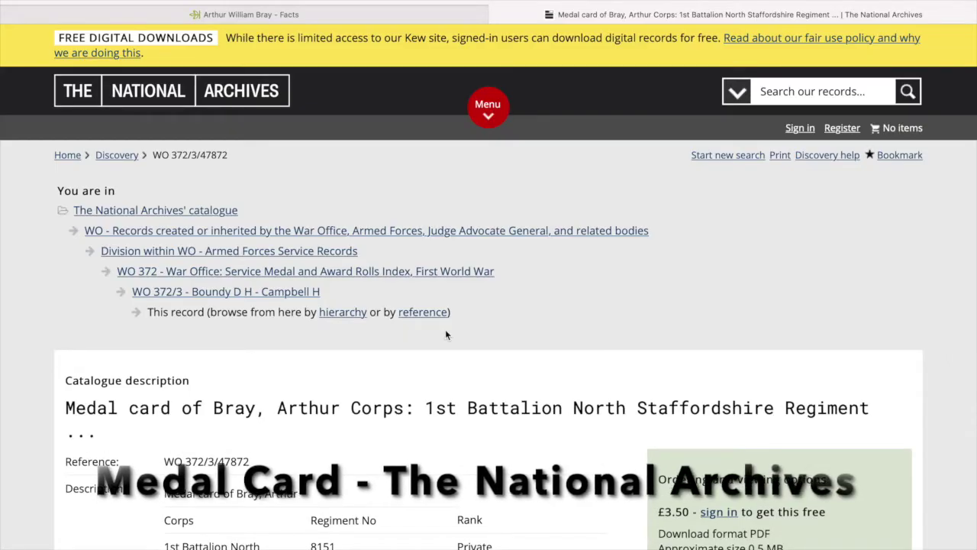
pyautogui.scroll(-5, 446, 335)
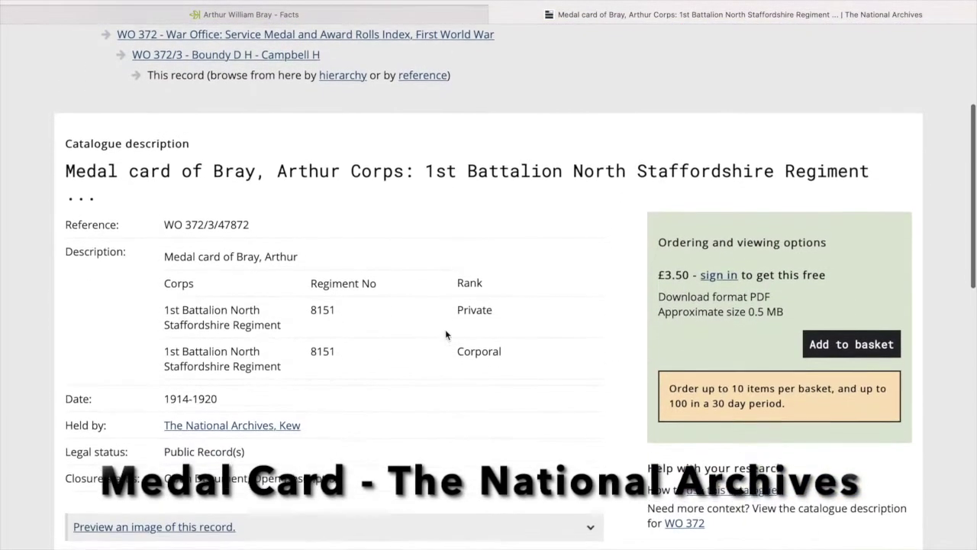
pyautogui.scroll(-1, 447, 334)
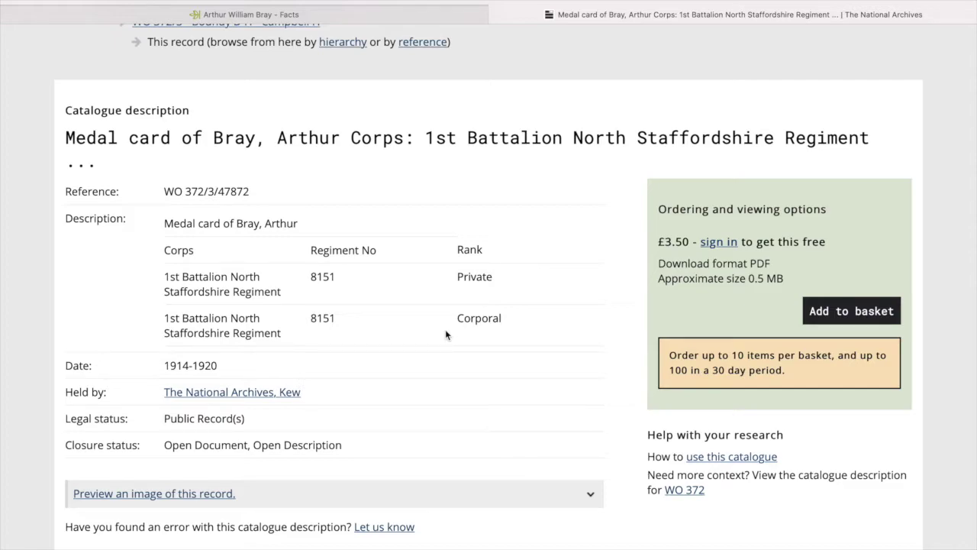
# Add the soldier's medal card, reference WO 372/3/47872, to the basket and proceed to checkout
pyautogui.click(851, 311)
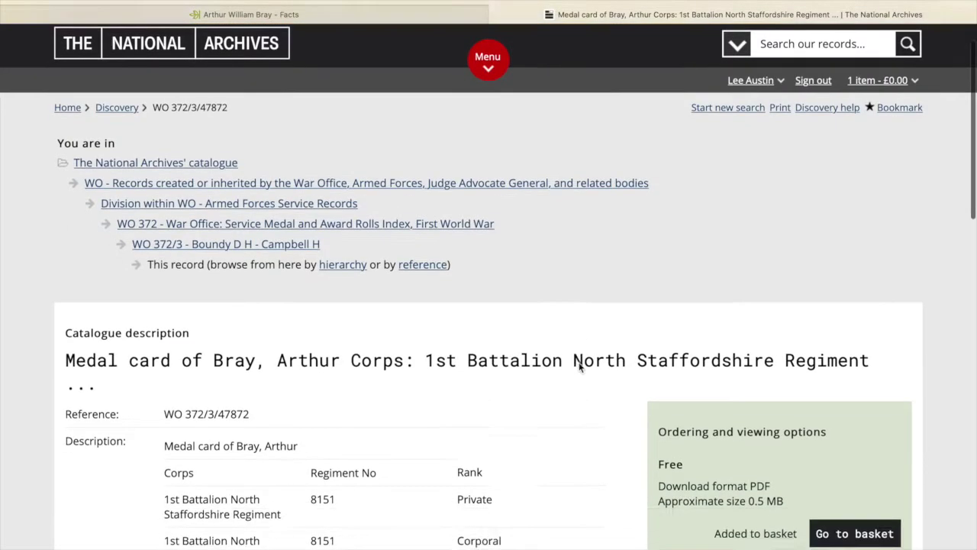
pyautogui.scroll(-3, 579, 366)
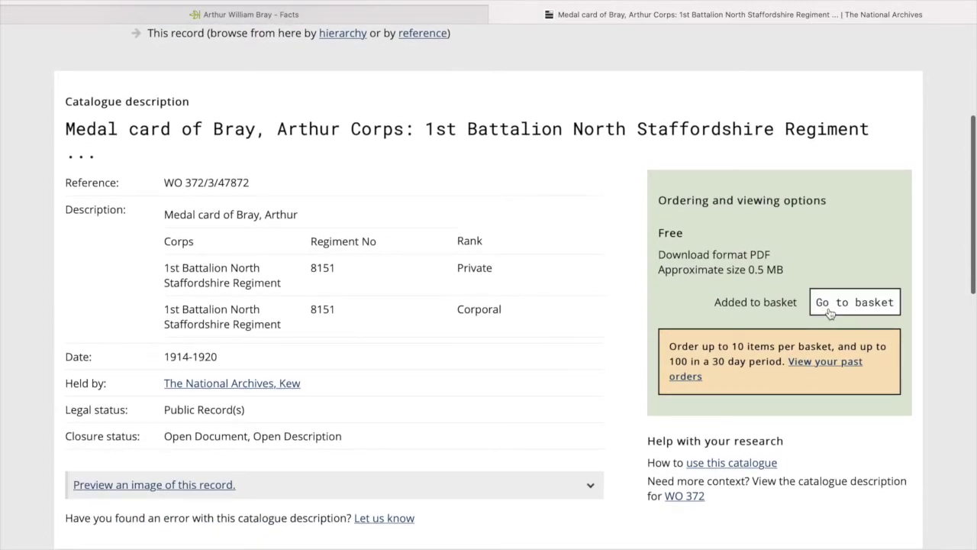
pyautogui.click(830, 309)
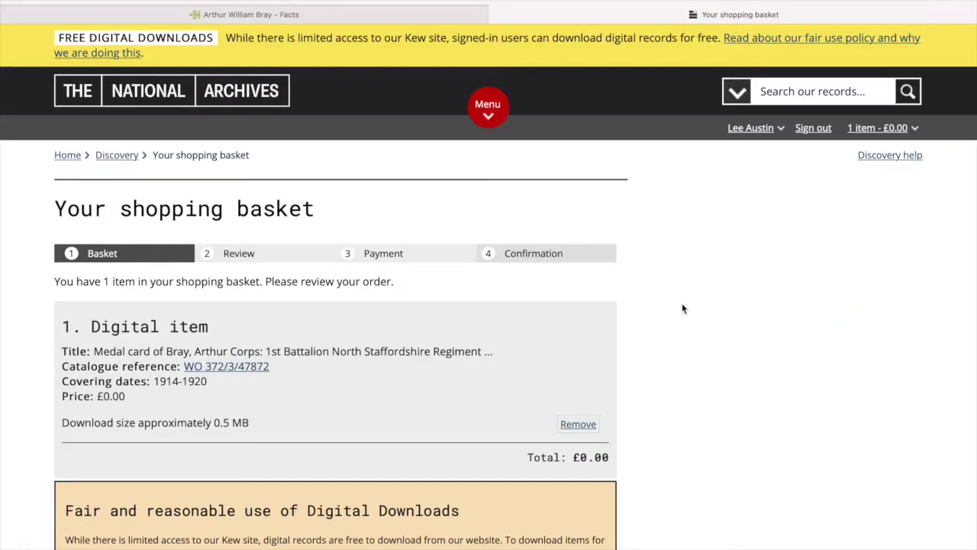
pyautogui.scroll(-3, 682, 303)
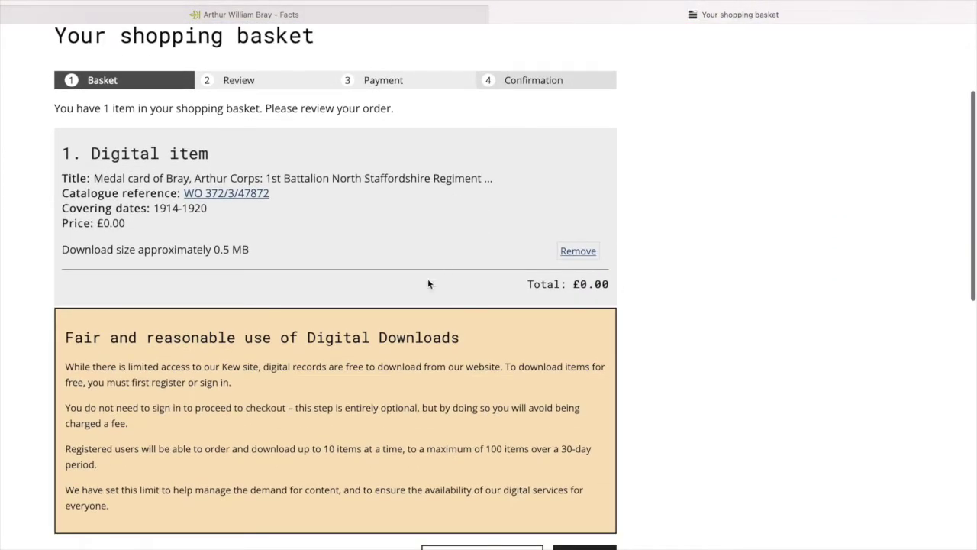
pyautogui.scroll(-1, 399, 366)
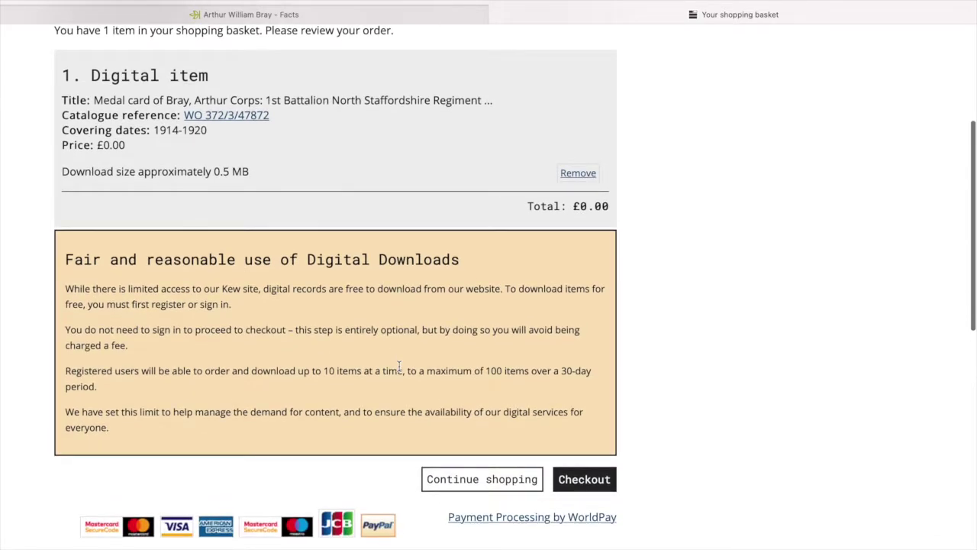
pyautogui.click(605, 483)
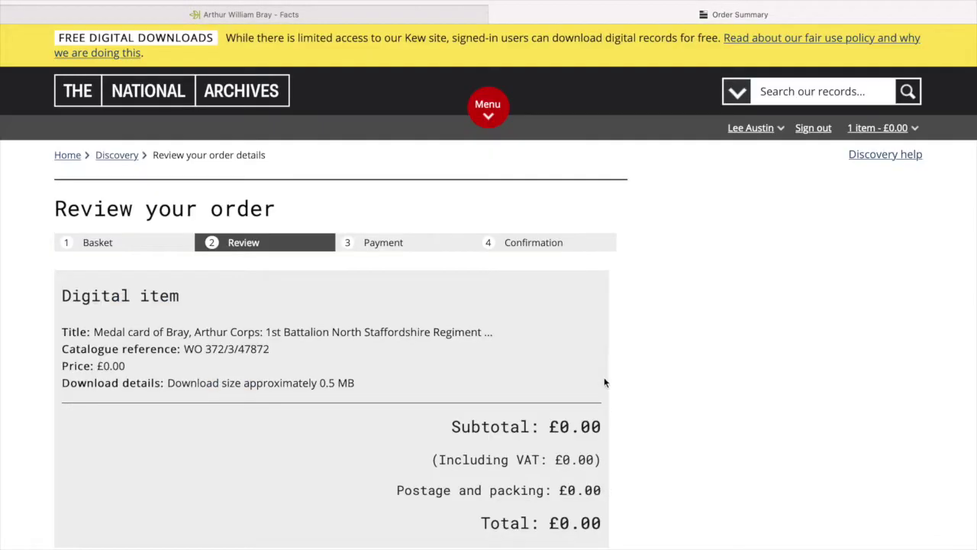
# Accept the terms and conditions, submit the medal card order and bring its download option into view
pyautogui.scroll(-4, 605, 383)
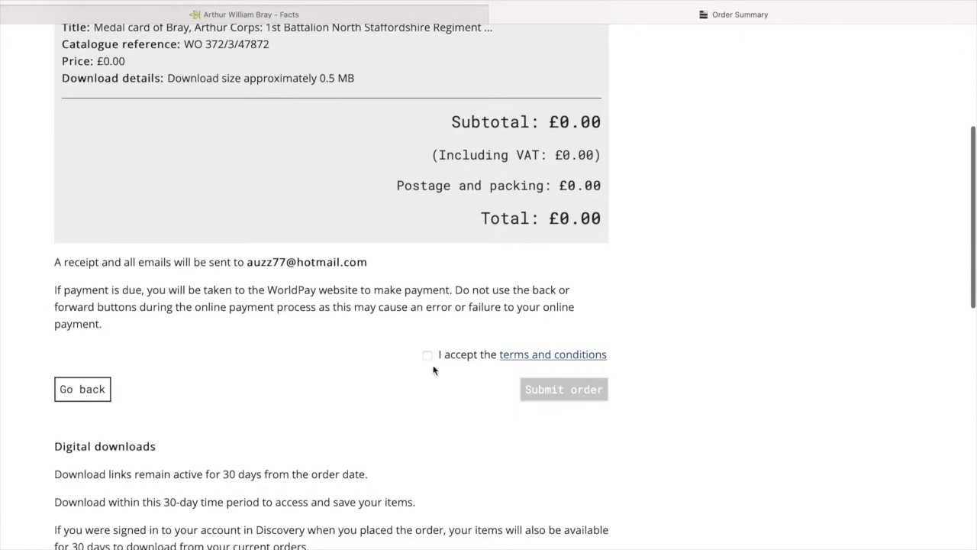
pyautogui.click(428, 355)
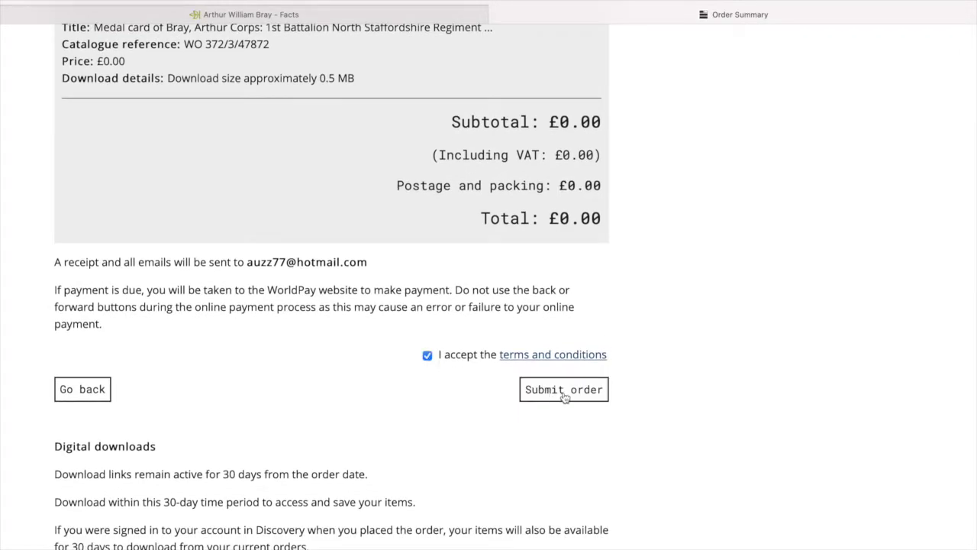
pyautogui.click(563, 389)
pyautogui.scroll(-3, 565, 397)
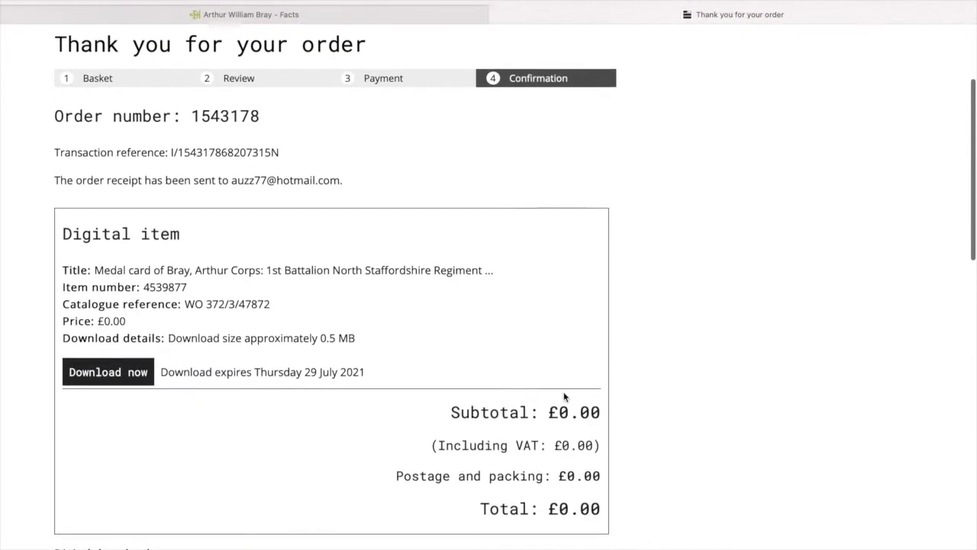
pyautogui.scroll(-1, 564, 396)
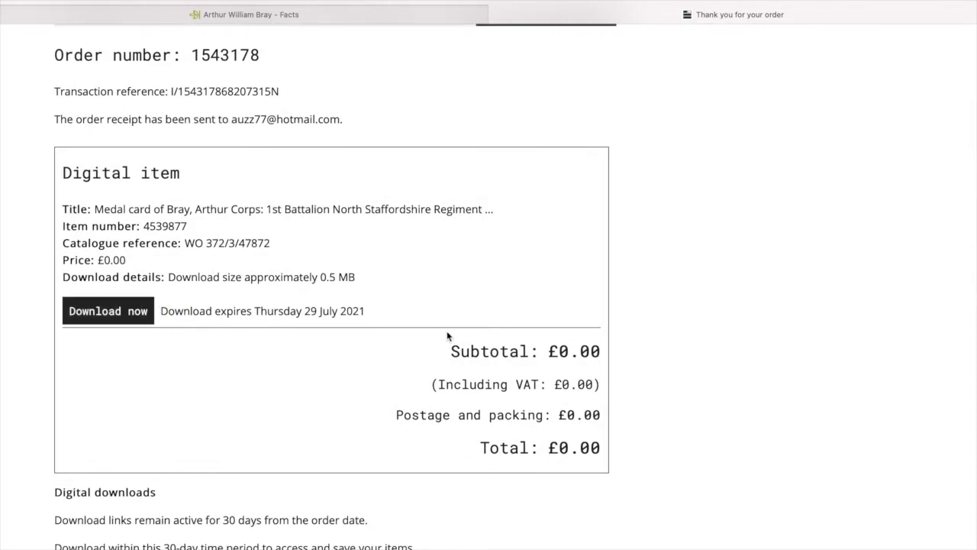
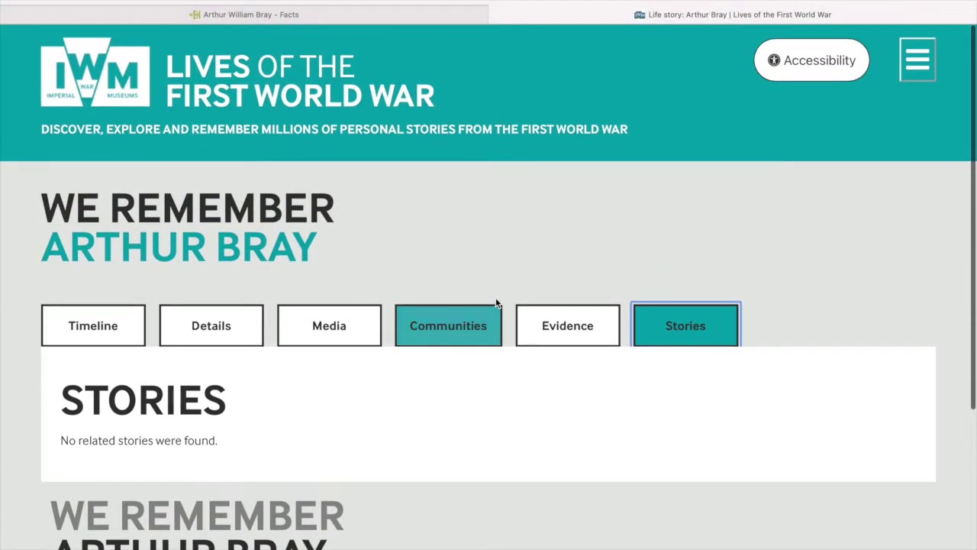
pyautogui.hotkey('ctrl', 'shift', 'Tab')
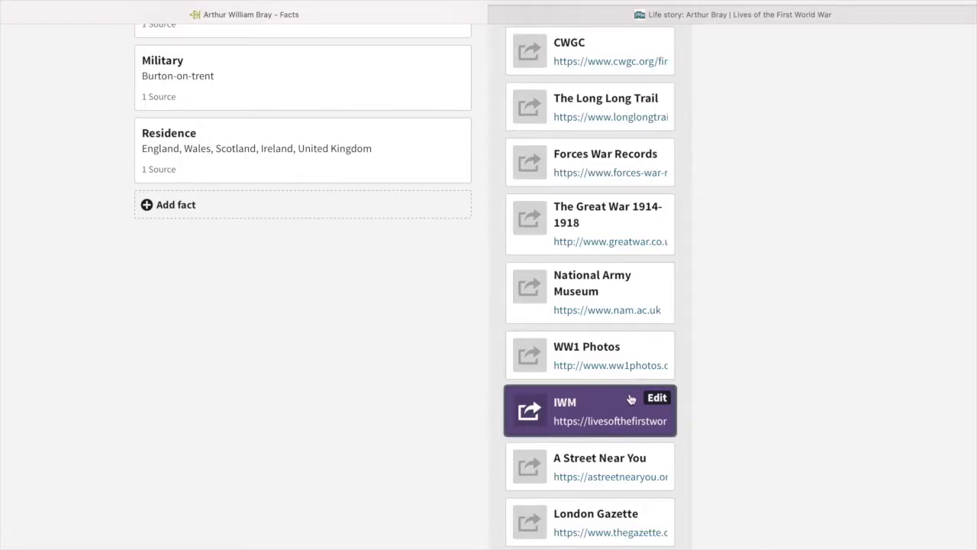
pyautogui.click(654, 398)
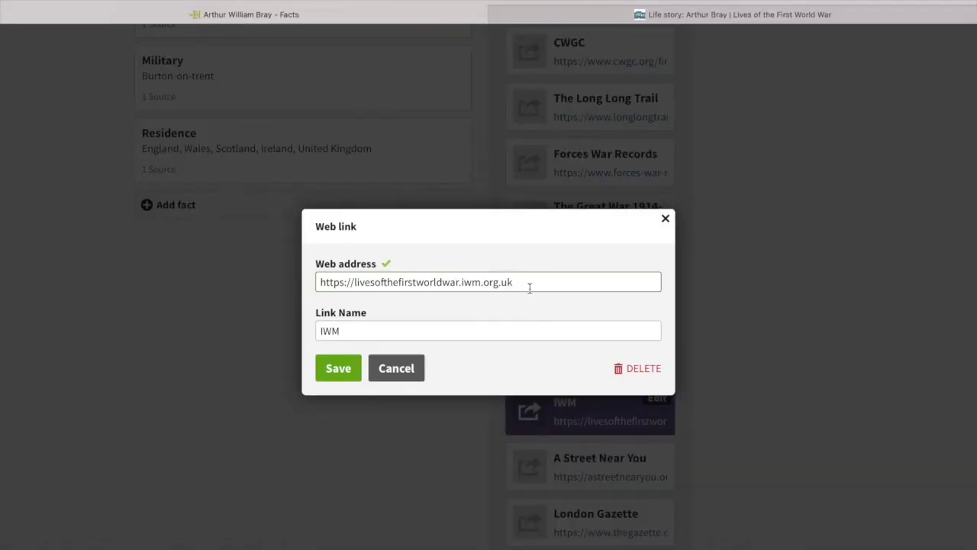
pyautogui.moveTo(528, 280); pyautogui.dragTo(319, 282)
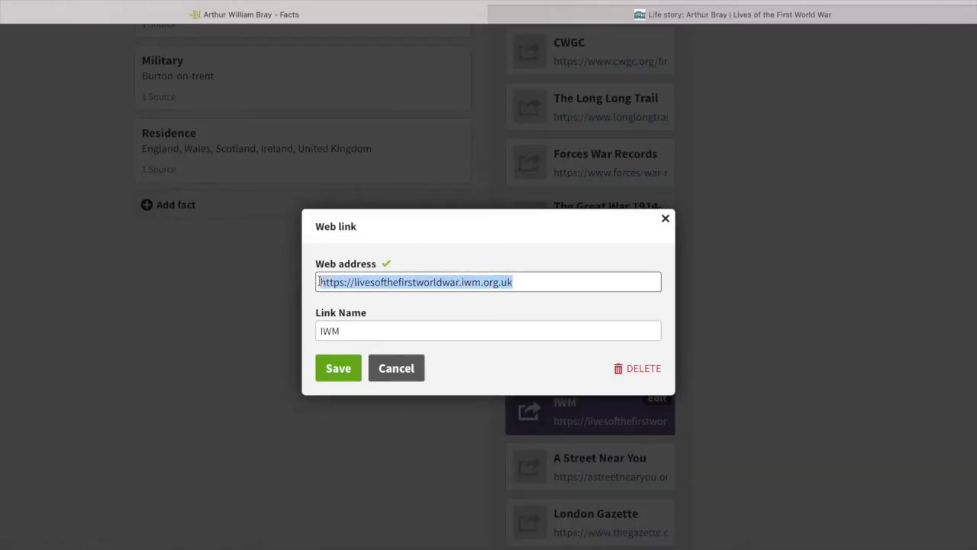
pyautogui.write('https://livesofthefirstworldwar.iwm.org.uk/lifestory/476913')
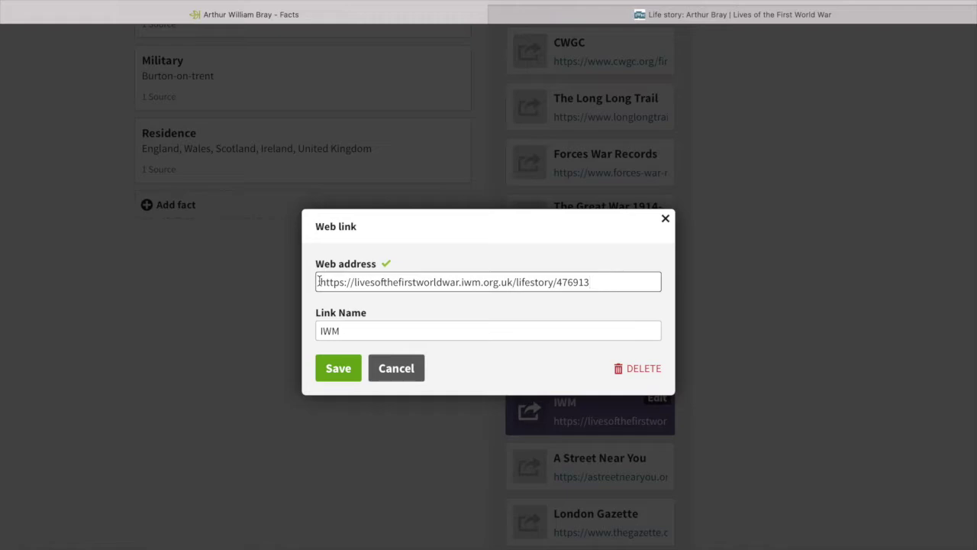
pyautogui.click(341, 374)
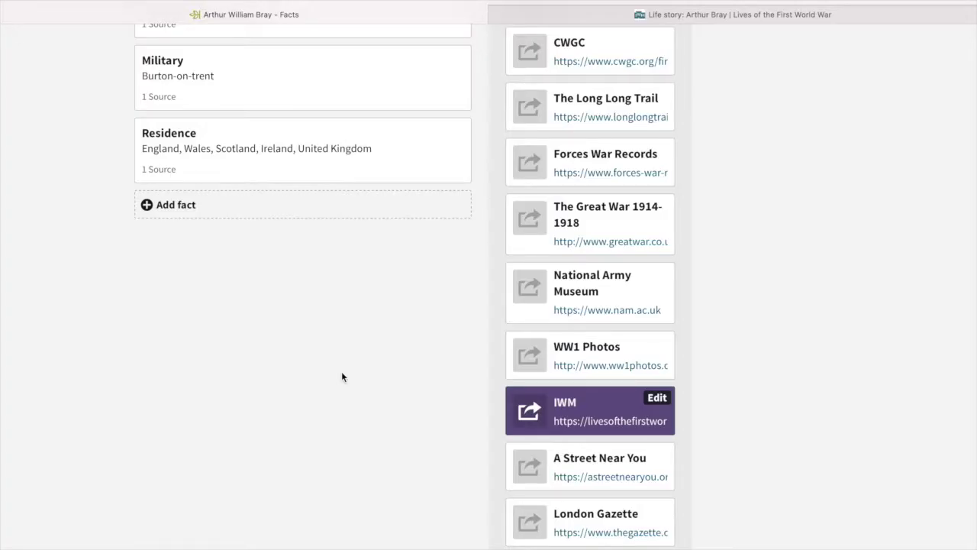
# Close the old life story page, test the updated IWM web link and return to the soldier's profile facts
pyautogui.click(553, 9)
pyautogui.click(494, 15)
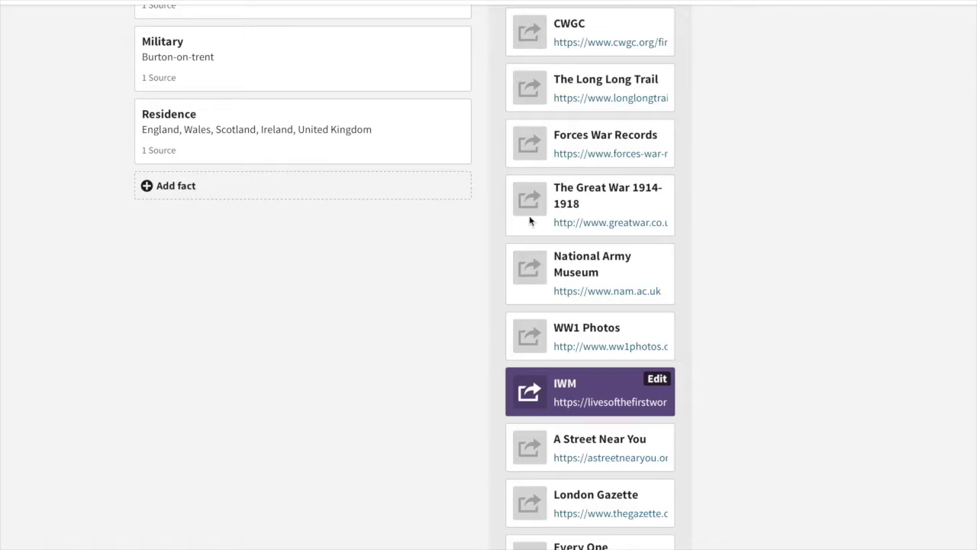
pyautogui.click(582, 400)
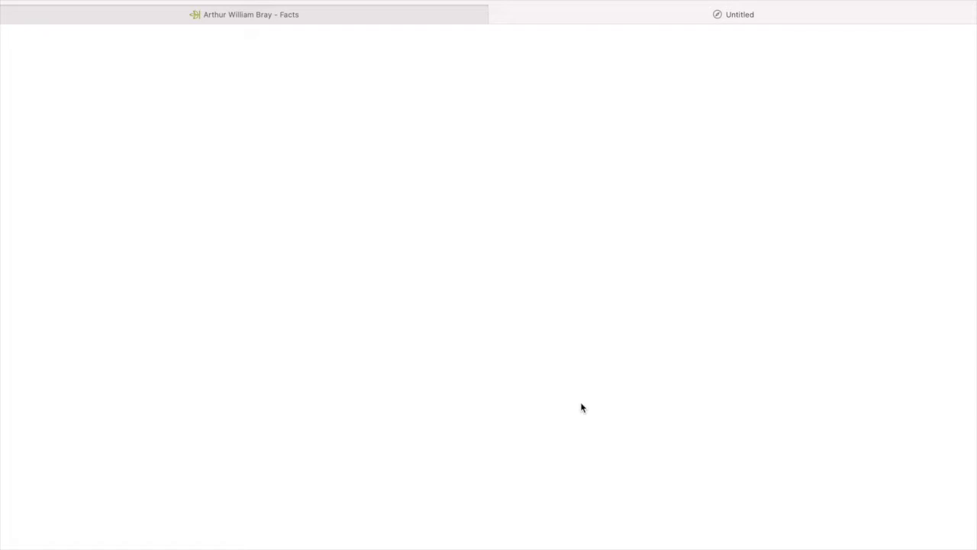
pyautogui.scroll(-5, 284, 279)
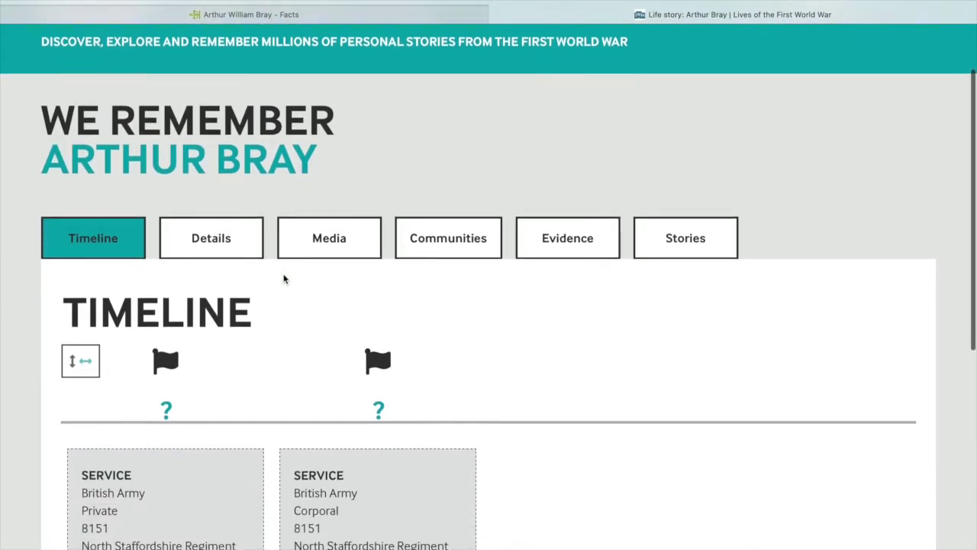
pyautogui.scroll(5, 284, 279)
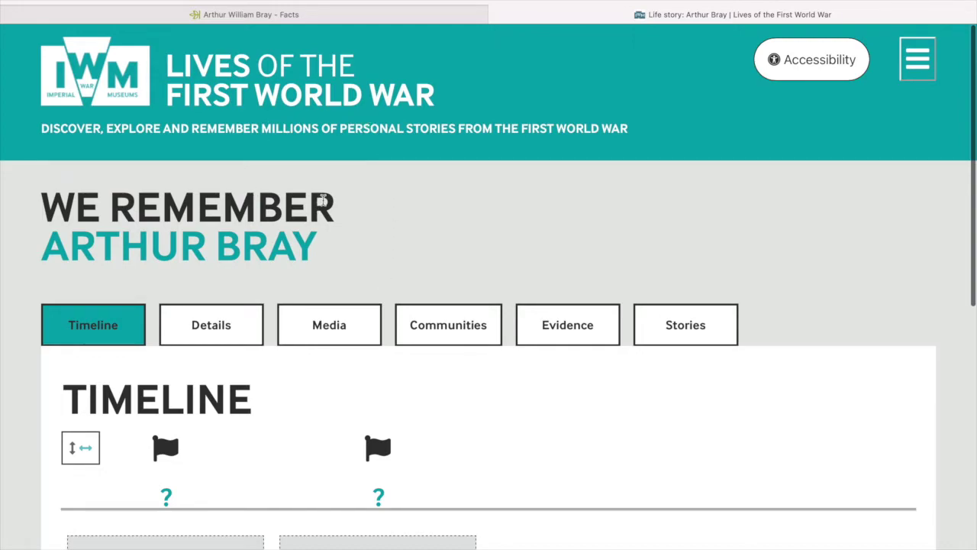
pyautogui.click(307, 20)
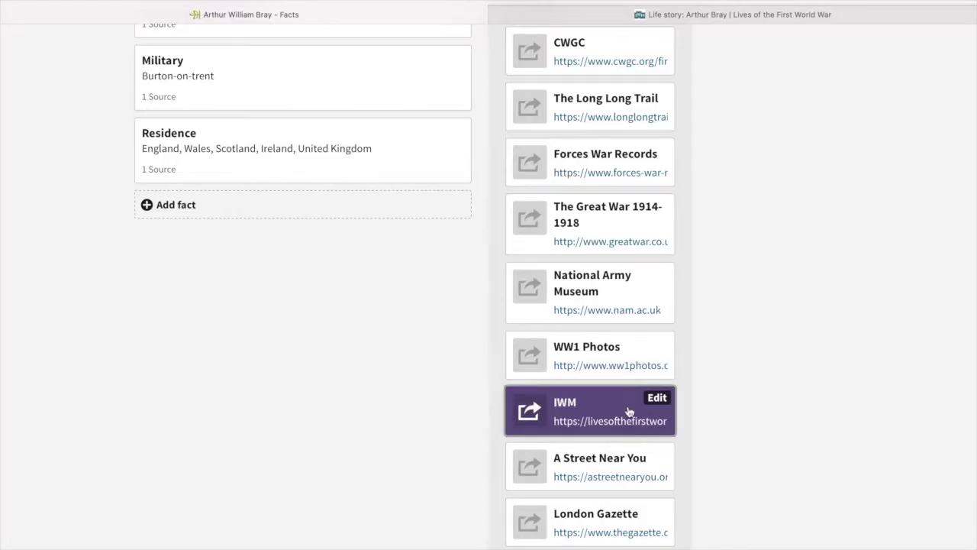
# Open the record behind the Find a Grave Burials at Sea source and follow it to the memorial on the Find a Grave website
pyautogui.scroll(2, 737, 412)
pyautogui.scroll(10, 736, 412)
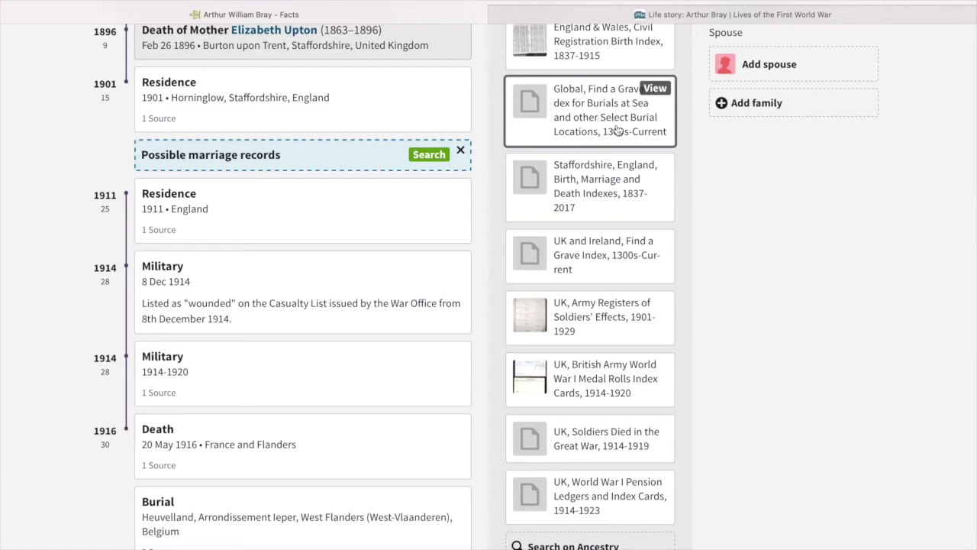
pyautogui.click(617, 130)
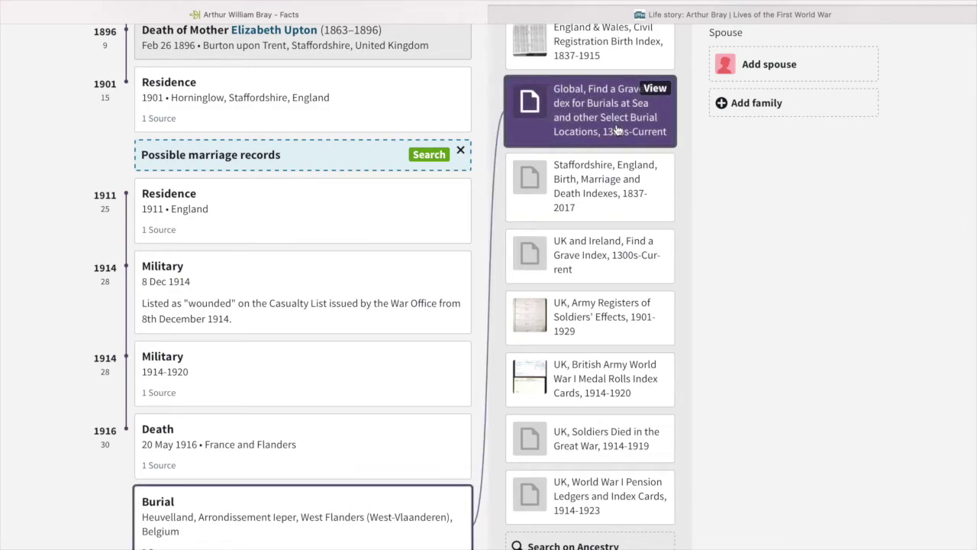
pyautogui.click(659, 89)
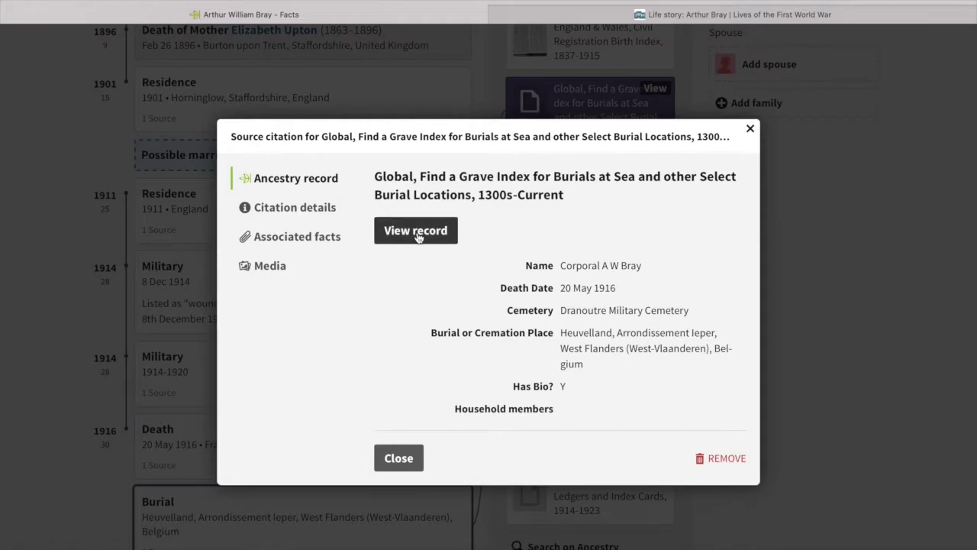
pyautogui.click(416, 233)
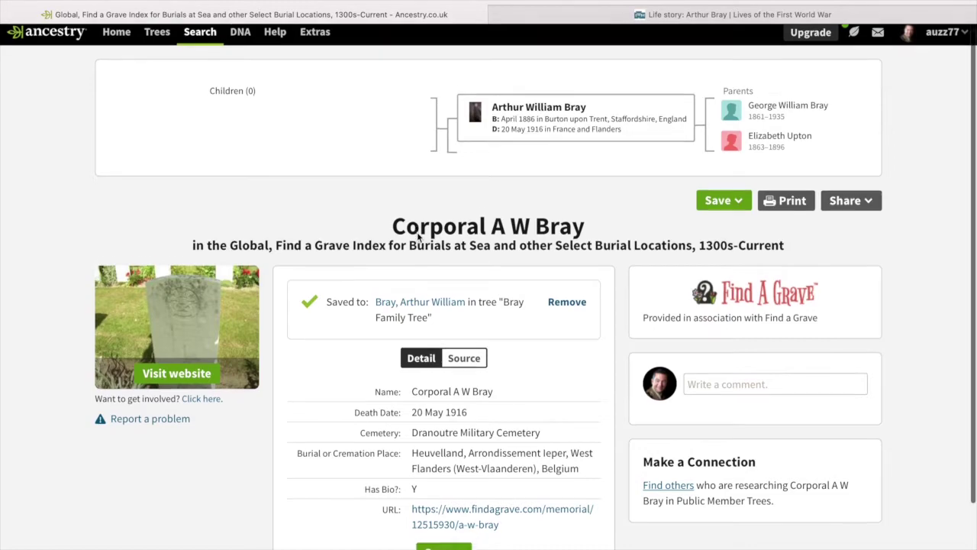
pyautogui.scroll(-2, 418, 237)
pyautogui.scroll(-1, 416, 231)
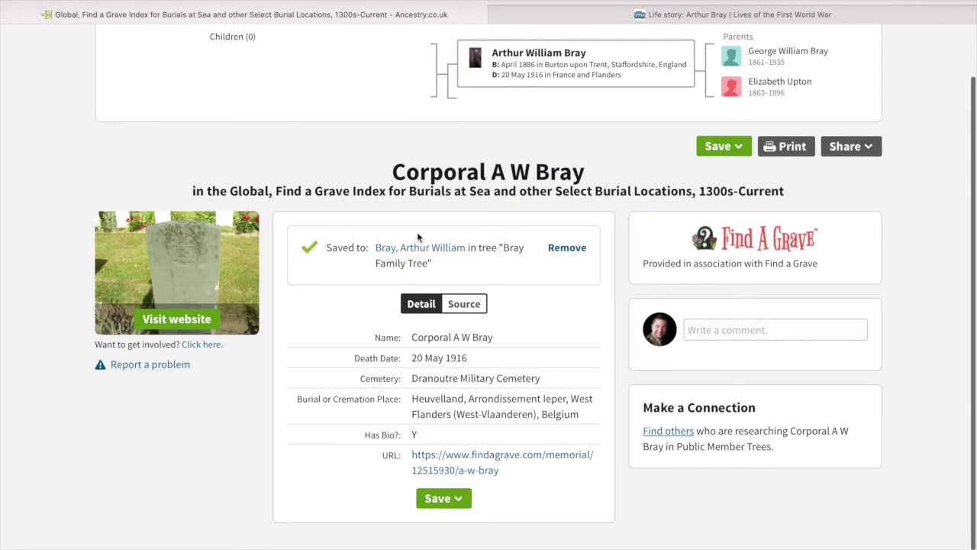
pyautogui.click(194, 325)
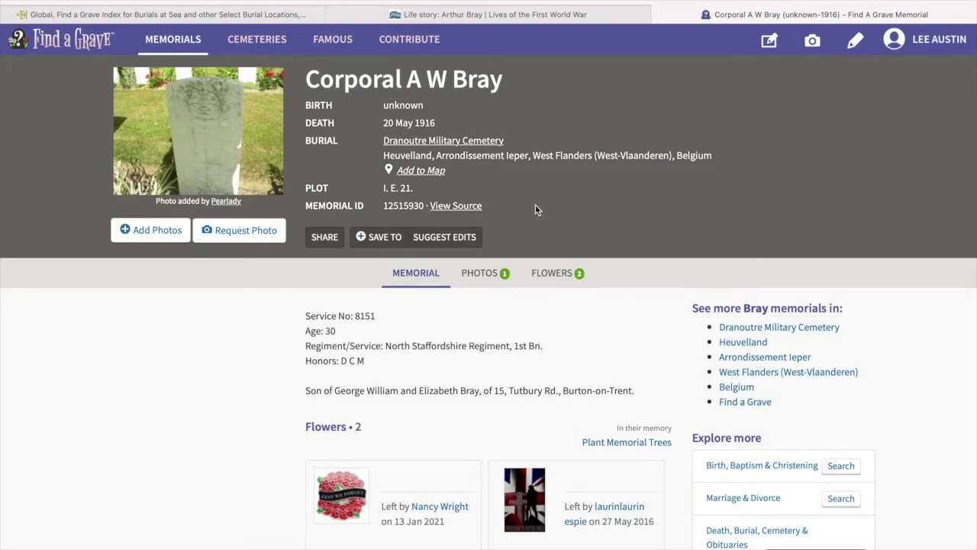
# Enlarge the memorial's headstone picture, add the image to Photos, close the viewer and review the memorial's service details
pyautogui.click(233, 149)
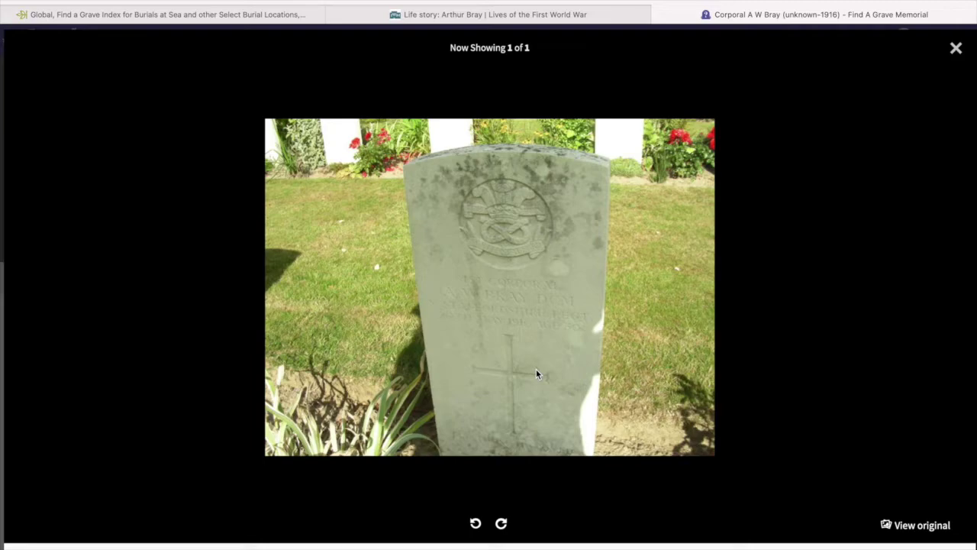
pyautogui.rightClick(536, 369)
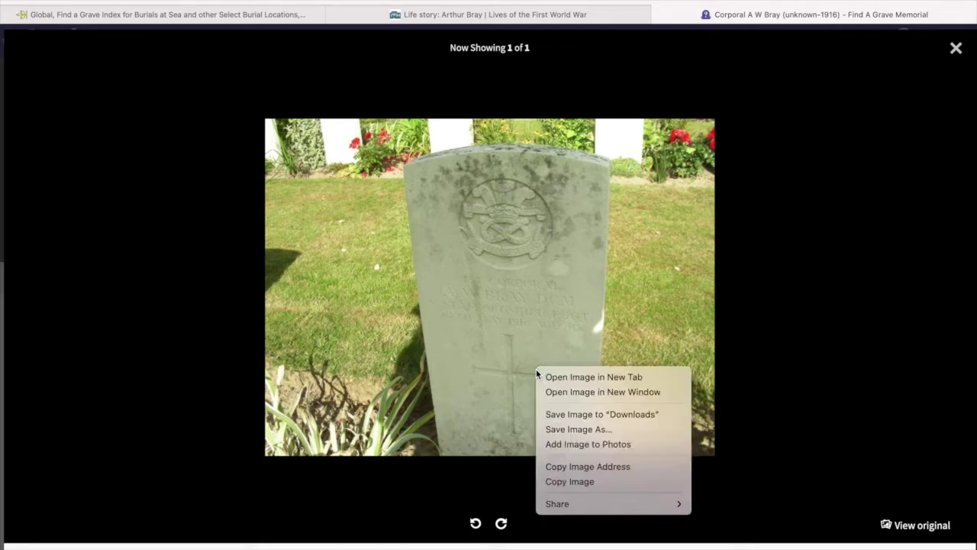
pyautogui.click(563, 444)
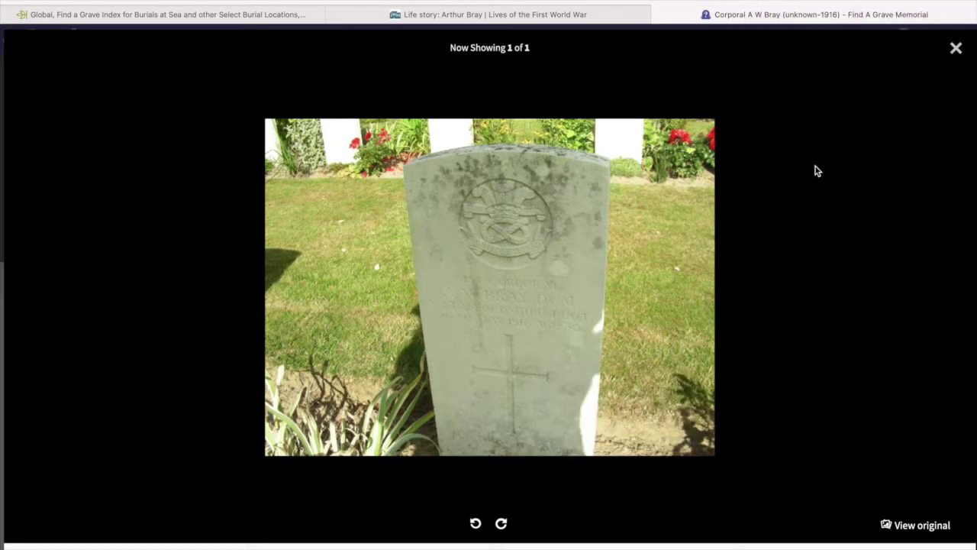
pyautogui.click(956, 48)
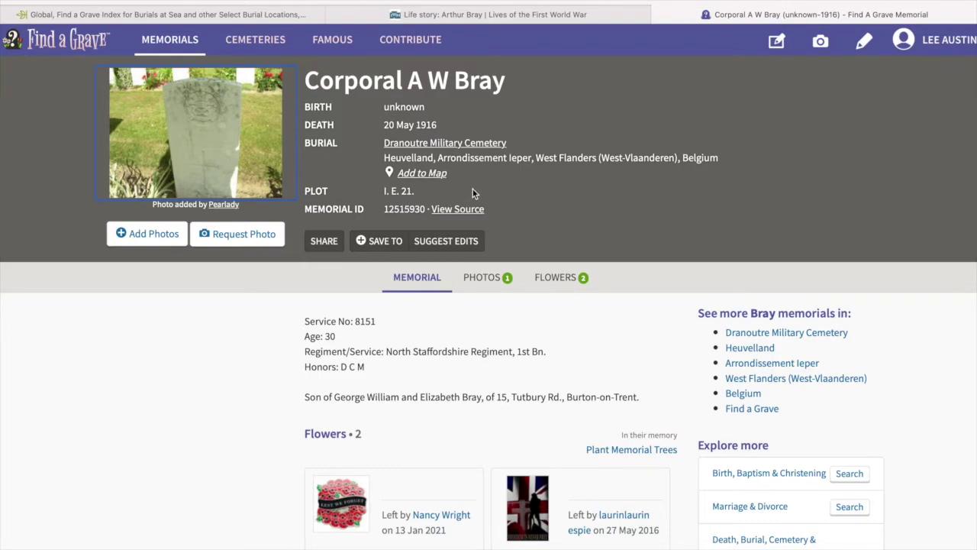
pyautogui.scroll(-1, 472, 192)
pyautogui.scroll(-2, 473, 193)
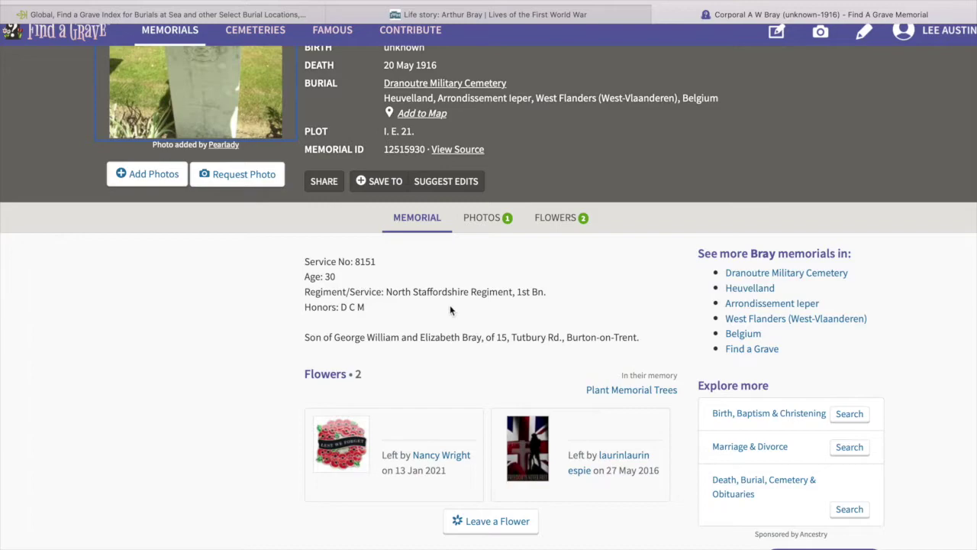
pyautogui.scroll(1, 451, 319)
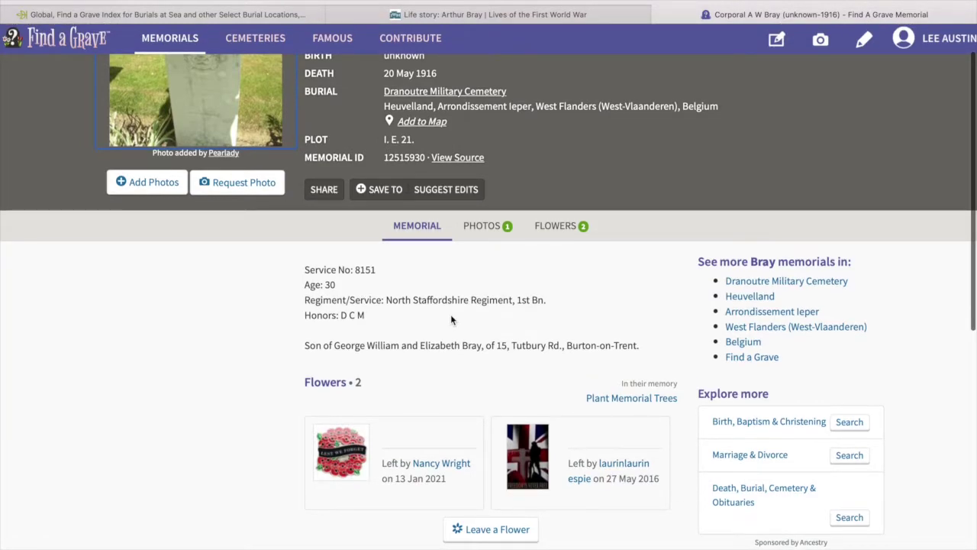
pyautogui.scroll(2, 450, 319)
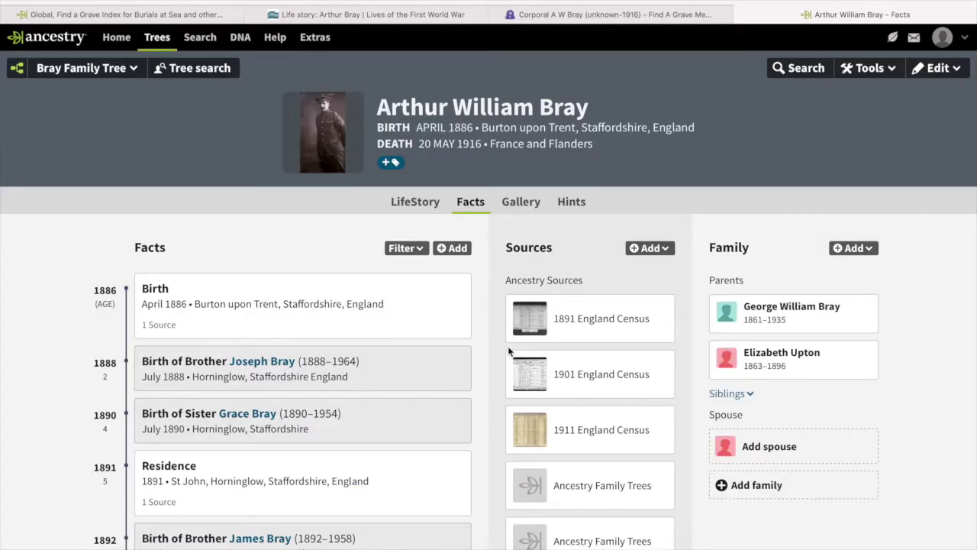
# Add a web link named Burial pointing to Find a Grave memorial 12515930 on the soldier's profile, and close the Find a Grave page
pyautogui.scroll(-20, 510, 351)
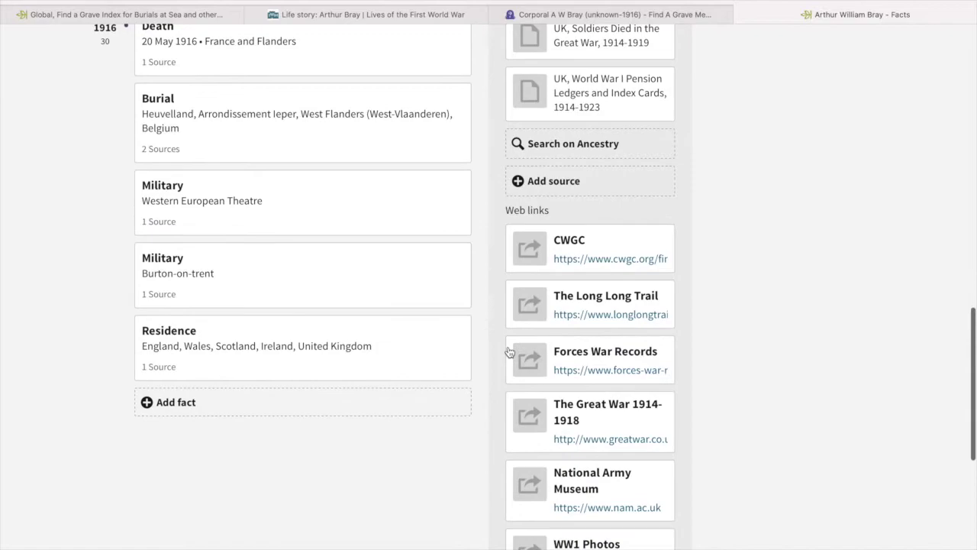
pyautogui.scroll(-6, 509, 352)
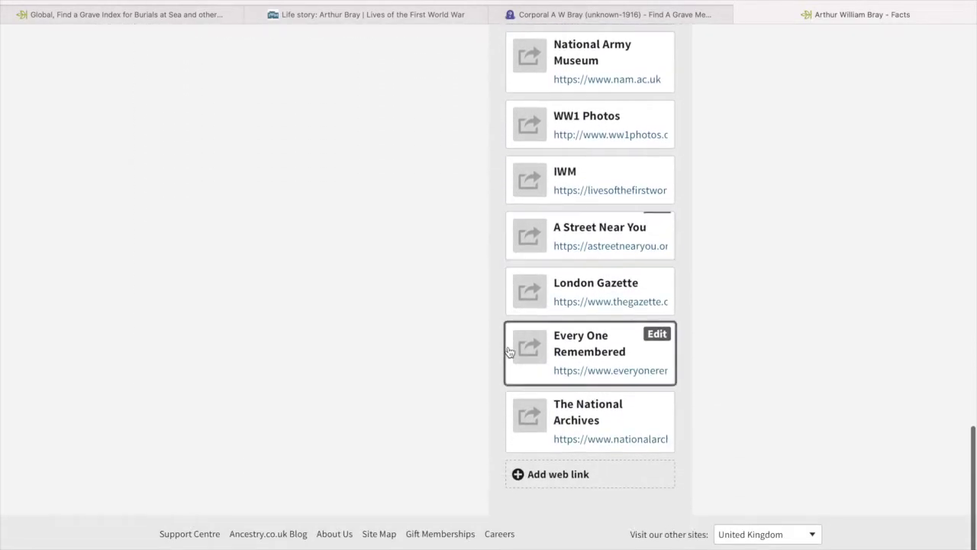
pyautogui.click(555, 475)
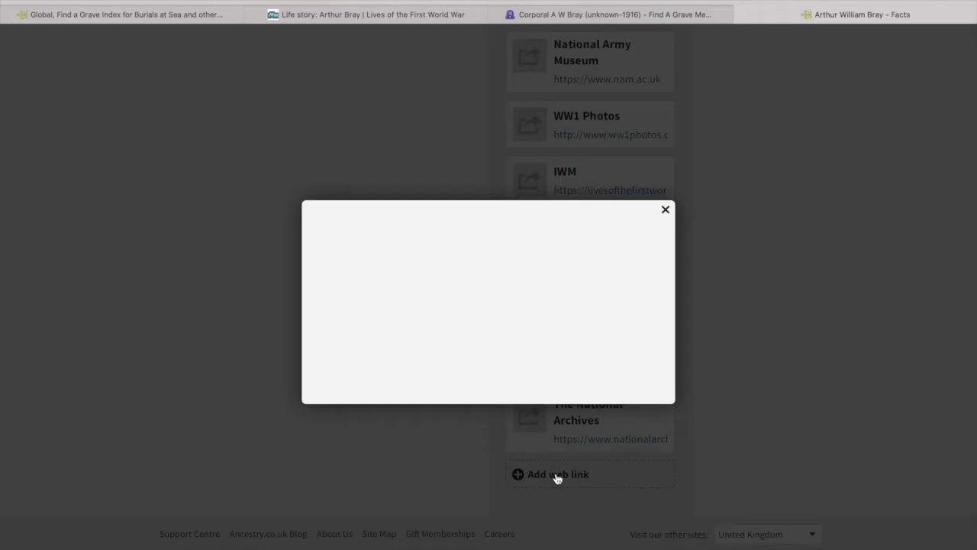
pyautogui.click(413, 284)
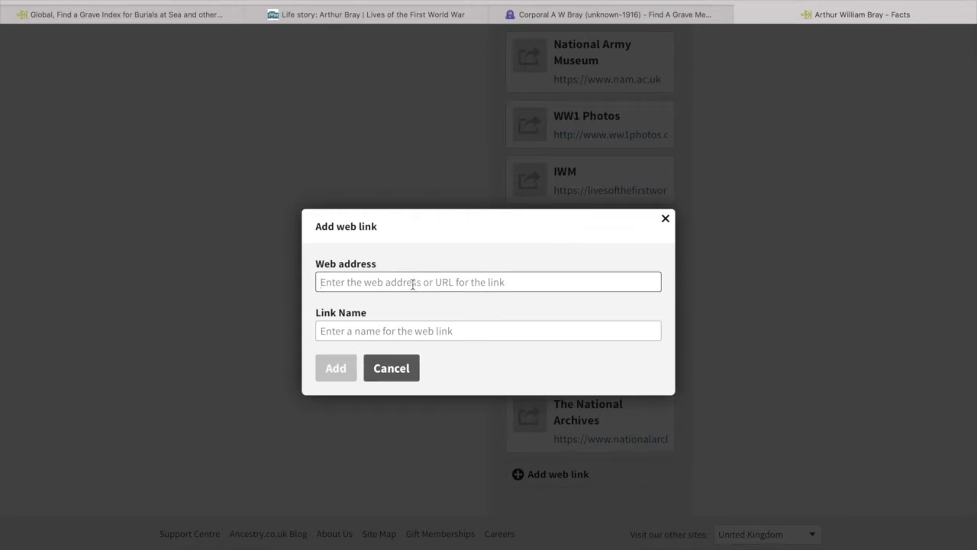
pyautogui.write('https://www.findagrave.com/memorial/12515930/a-w-bray')
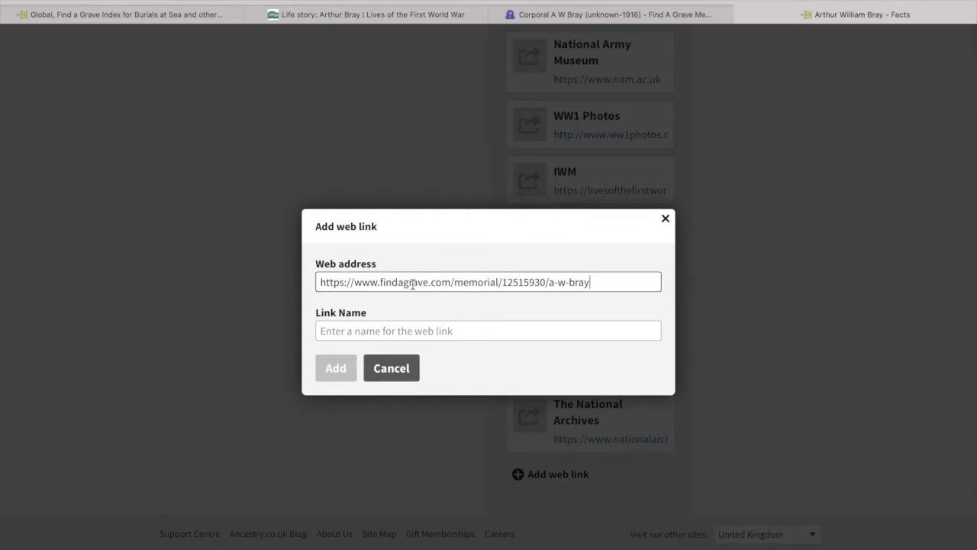
pyautogui.click(366, 332)
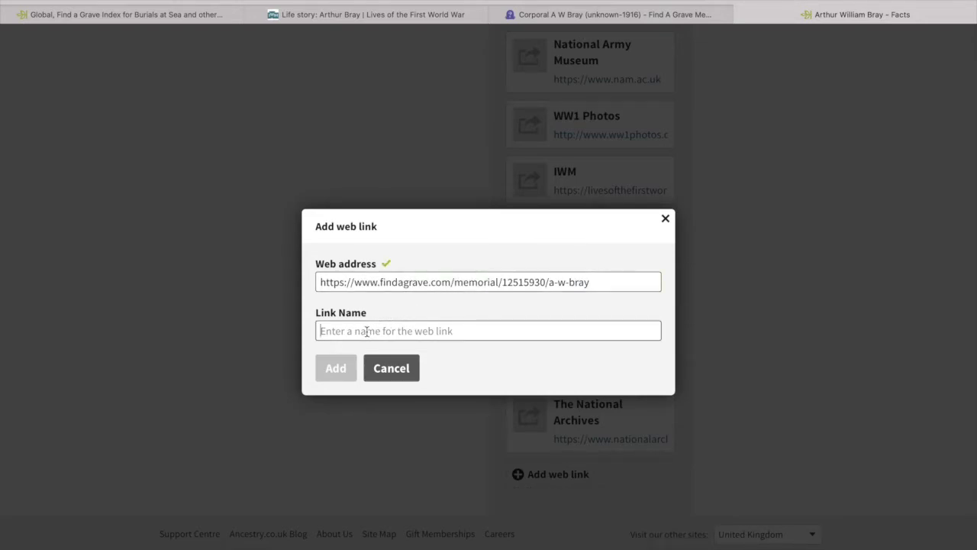
pyautogui.write('Bu')
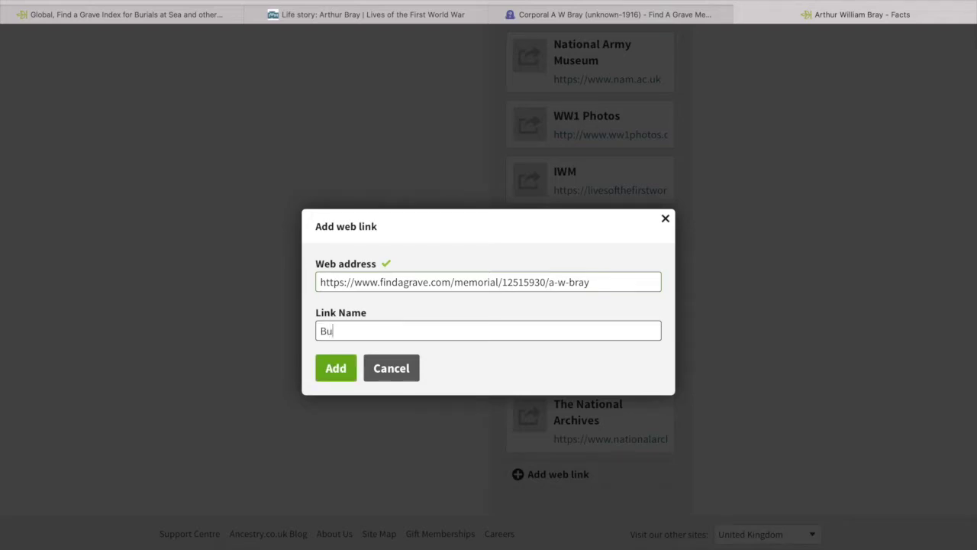
pyautogui.write('rial')
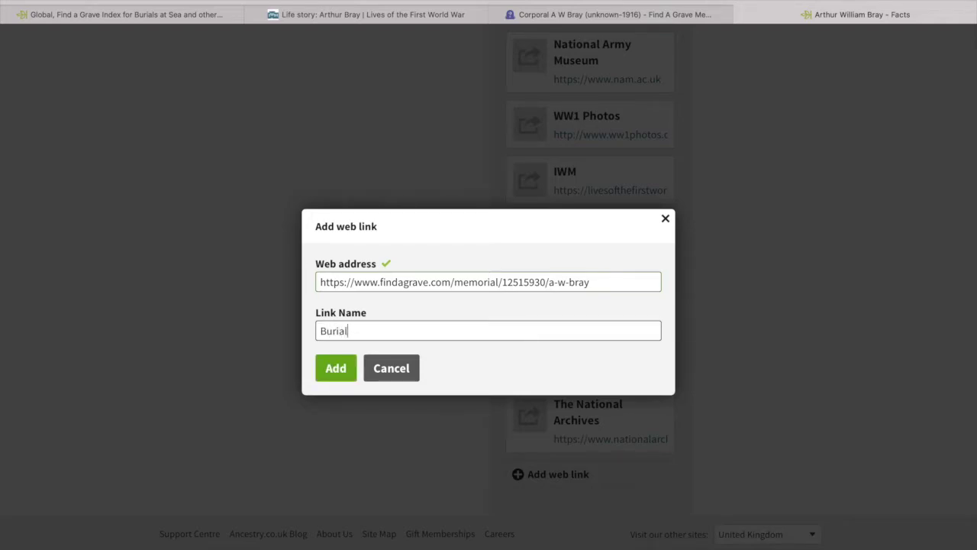
pyautogui.click(333, 372)
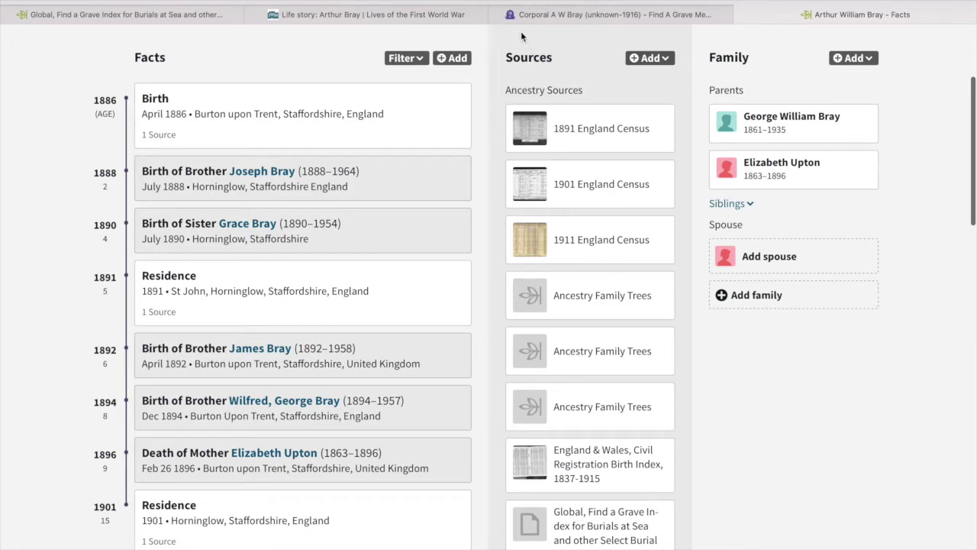
pyautogui.click(497, 14)
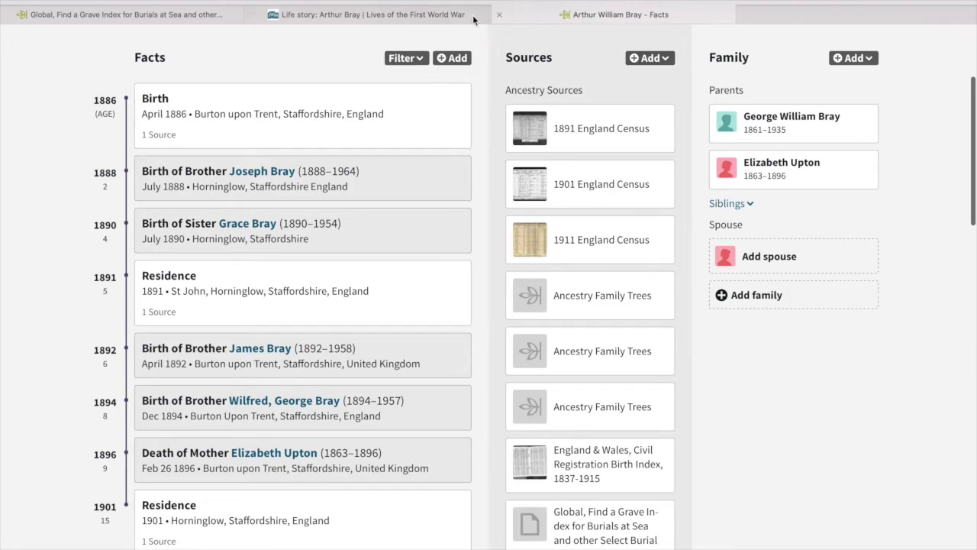
# Close the leftover IWM life story and source record pages, and test the profile's Burial web link
pyautogui.click(253, 15)
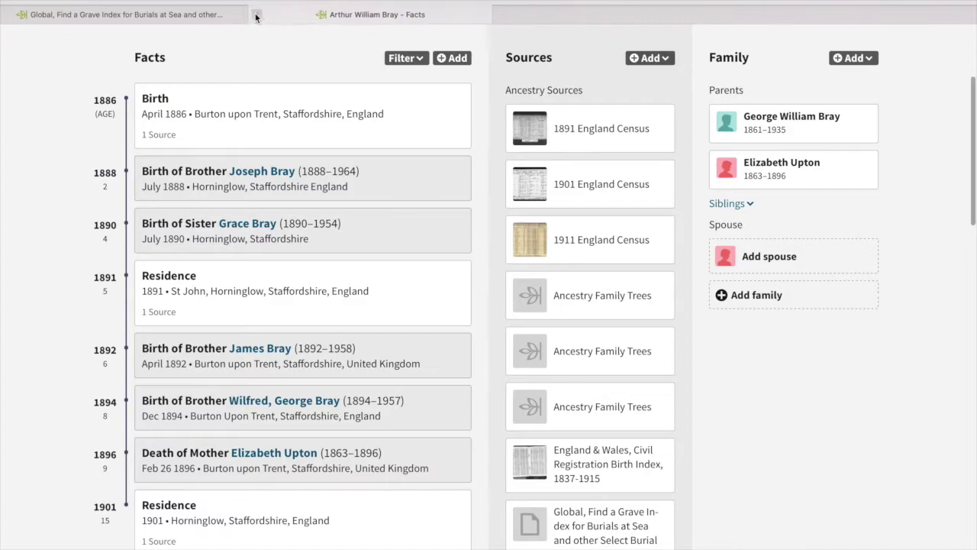
pyautogui.click(6, 20)
pyautogui.scroll(-10, 572, 415)
pyautogui.scroll(-6, 572, 415)
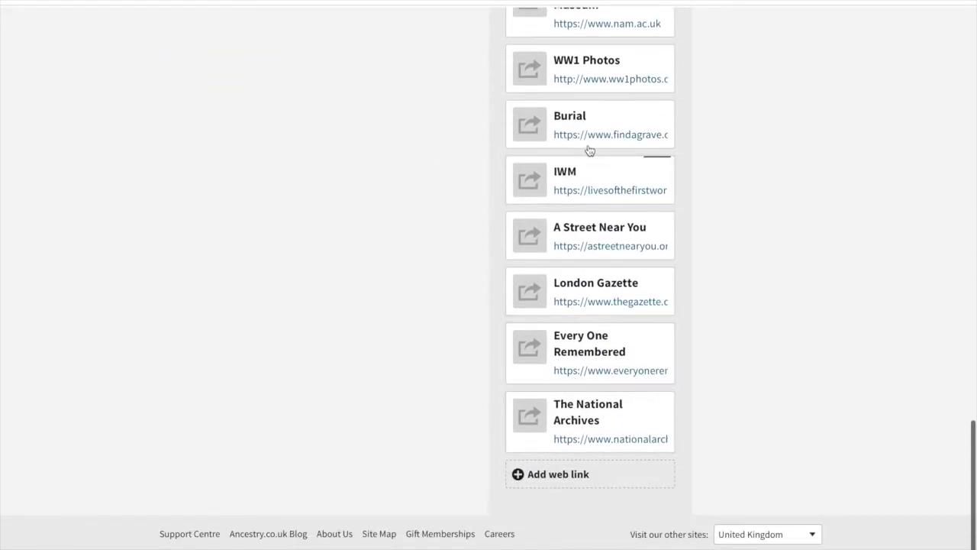
pyautogui.click(582, 135)
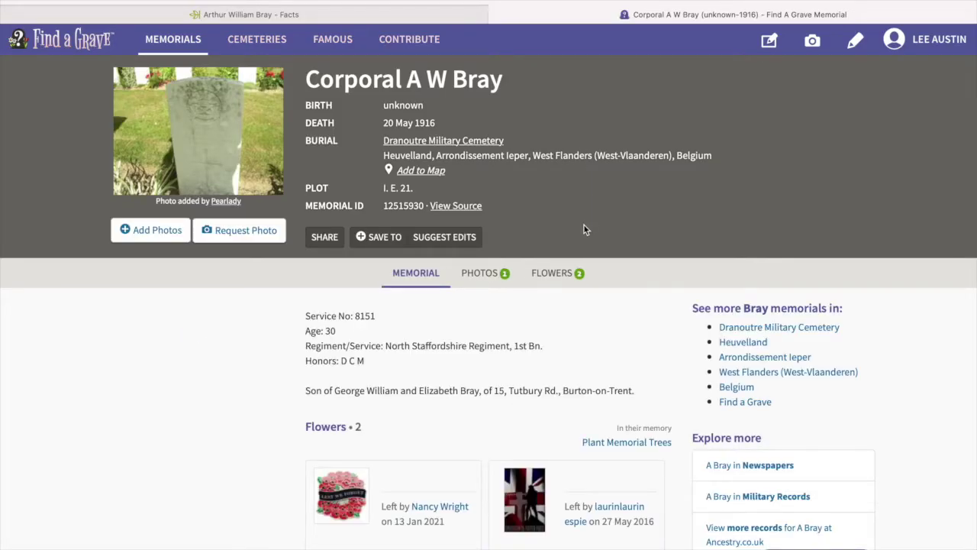
pyautogui.scroll(-1, 584, 227)
pyautogui.scroll(1, 583, 227)
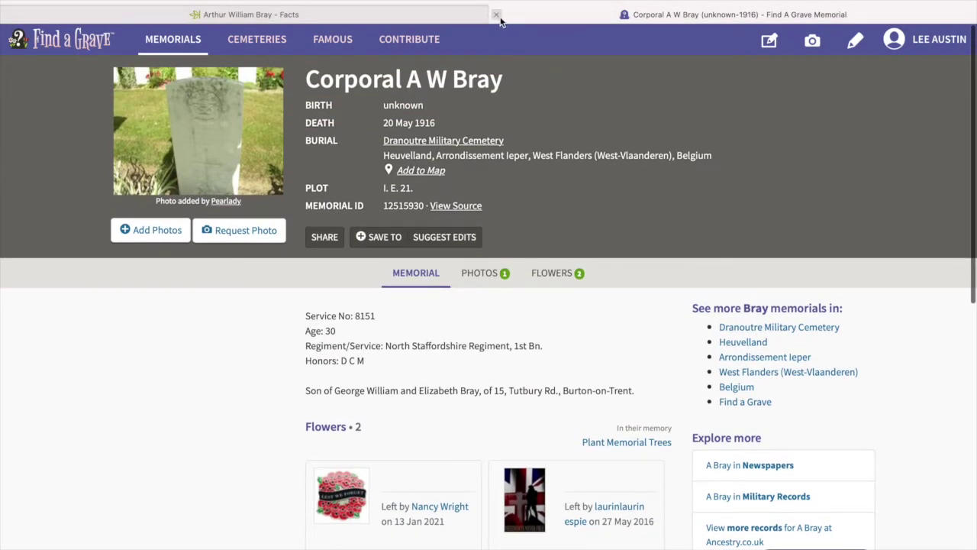
pyautogui.click(475, 14)
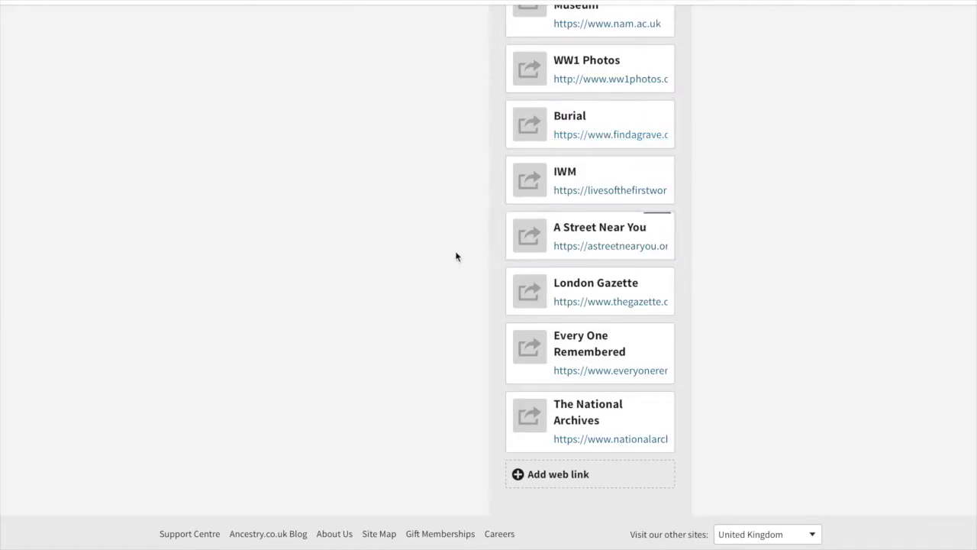
# Open the record behind the UK and Ireland, Find a Grave Index source and follow it to the memorial on the Find a Grave website
pyautogui.scroll(1, 456, 256)
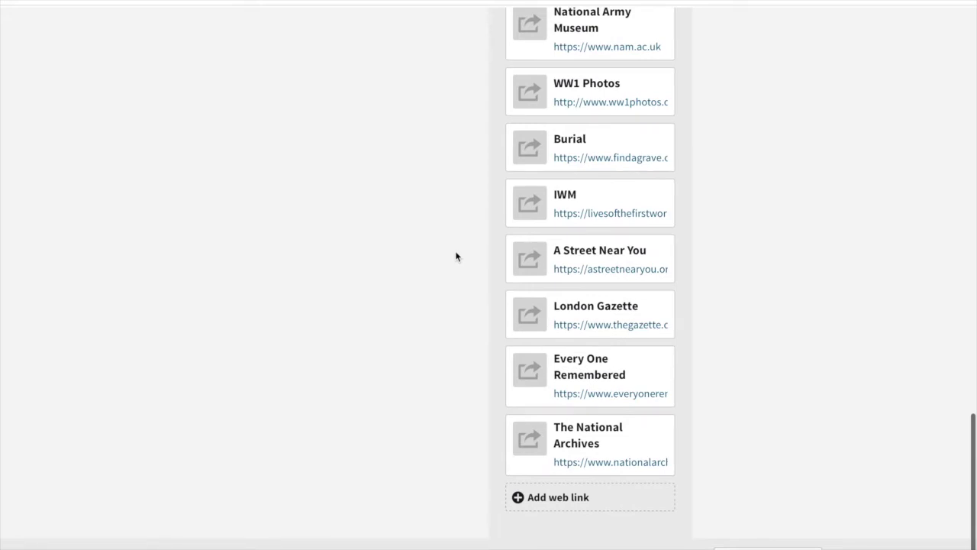
pyautogui.scroll(10, 456, 256)
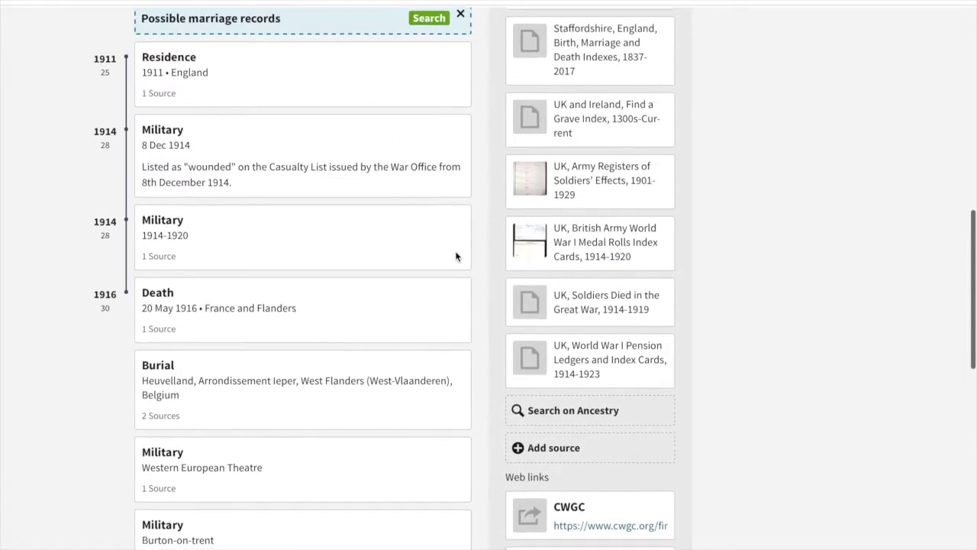
pyautogui.scroll(3, 456, 257)
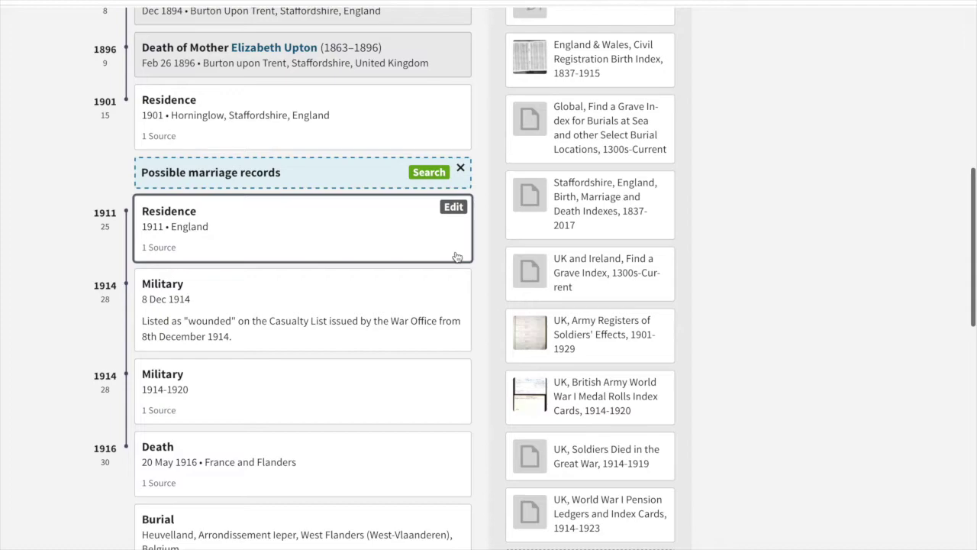
pyautogui.click(656, 260)
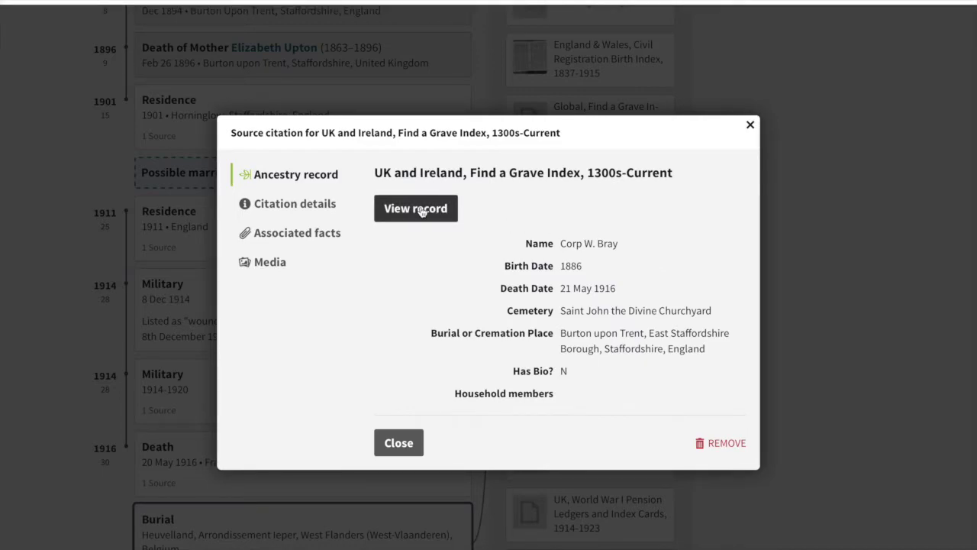
pyautogui.click(421, 211)
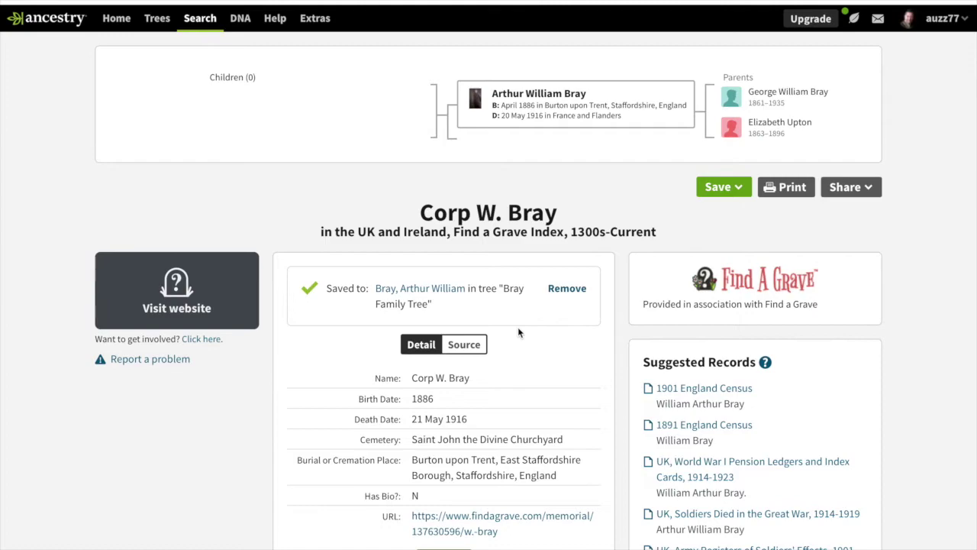
pyautogui.scroll(-2, 539, 419)
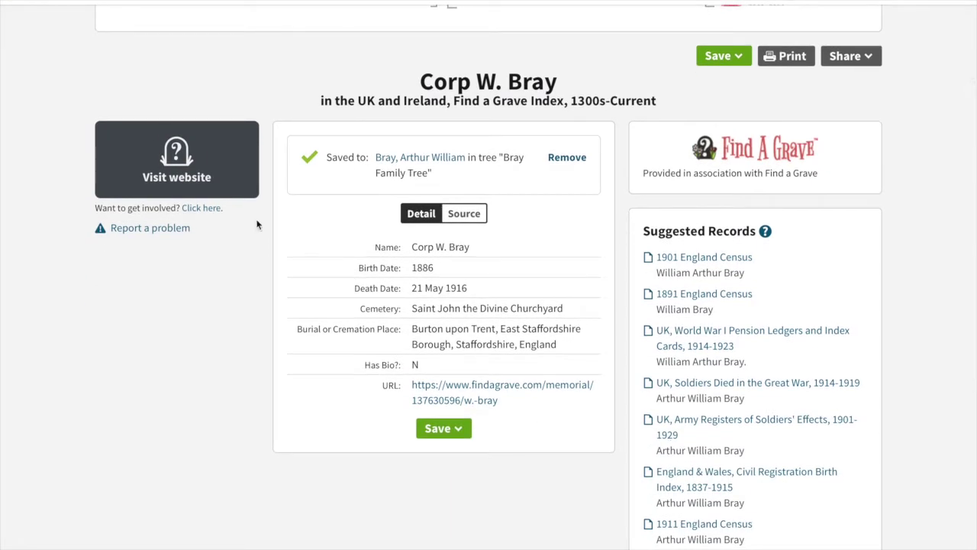
pyautogui.scroll(2, 314, 244)
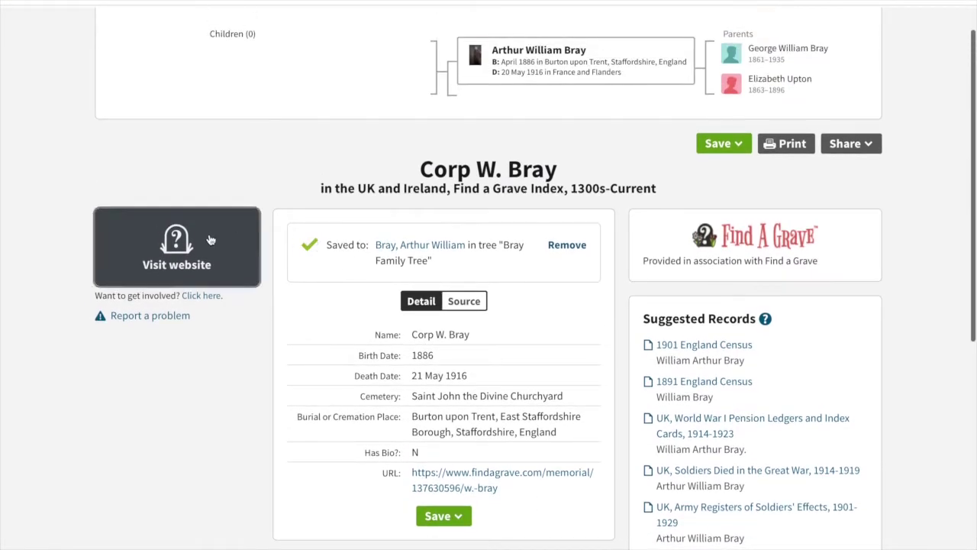
pyautogui.click(185, 261)
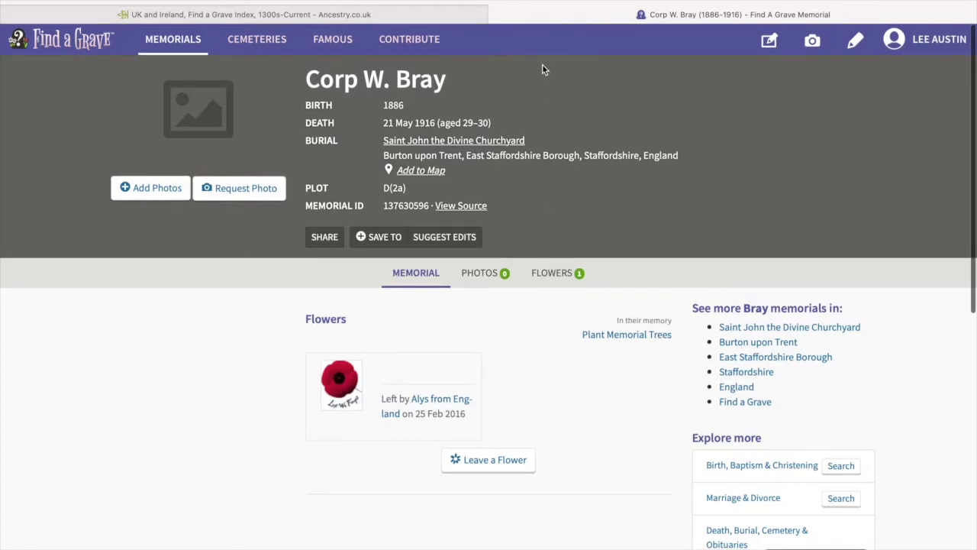
# Add a web link named Commemorated at Burton-Upon-Trent pointing to Find a Grave memorial 137630596 on the soldier's profile, and close the memorial page
pyautogui.click(320, 14)
pyautogui.scroll(-15, 567, 460)
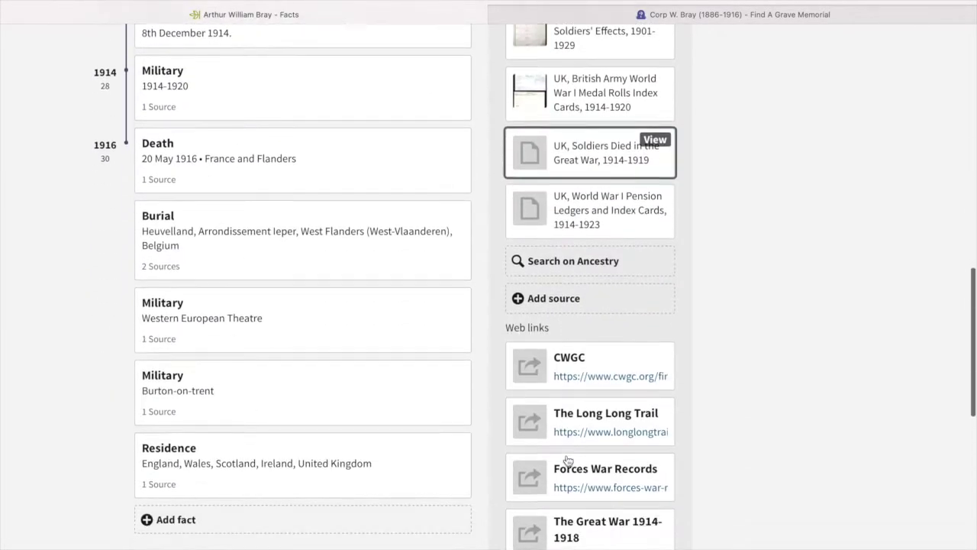
pyautogui.scroll(-5, 567, 460)
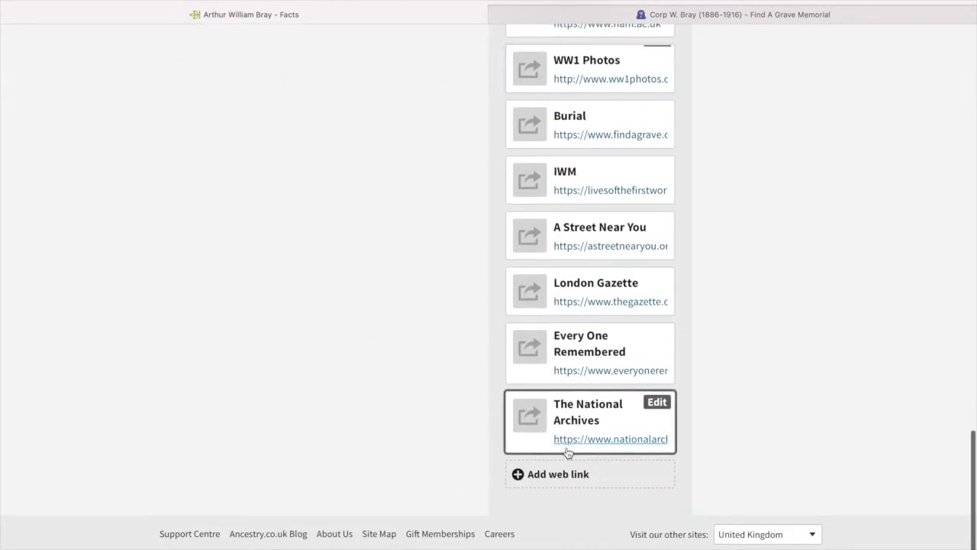
pyautogui.click(557, 478)
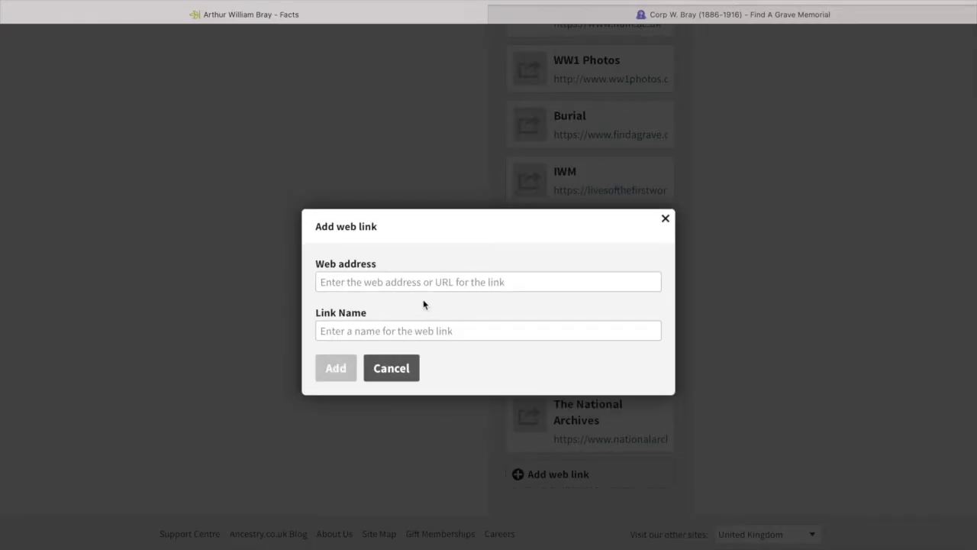
pyautogui.click(391, 282)
pyautogui.write('https://www.findagrave.com/memorial/137630596/w.-bray')
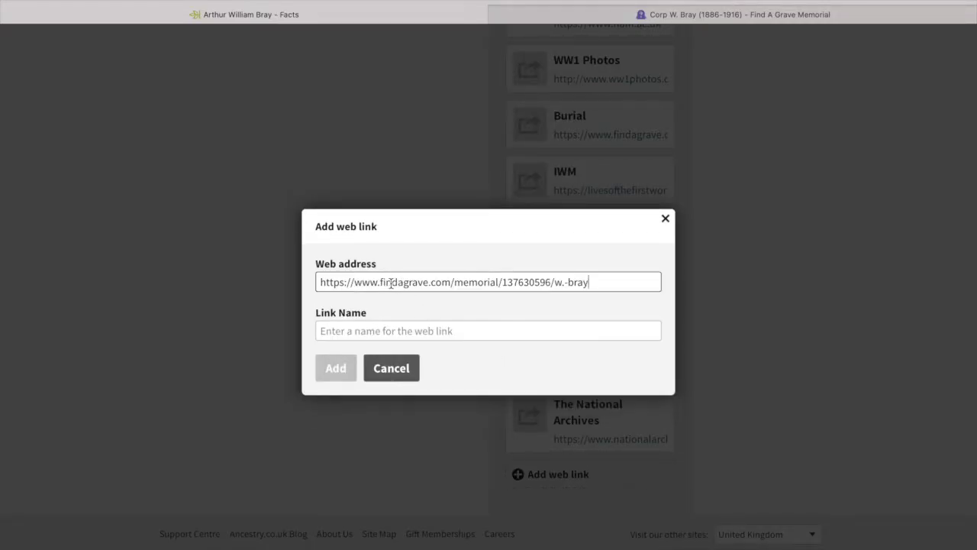
pyautogui.click(365, 330)
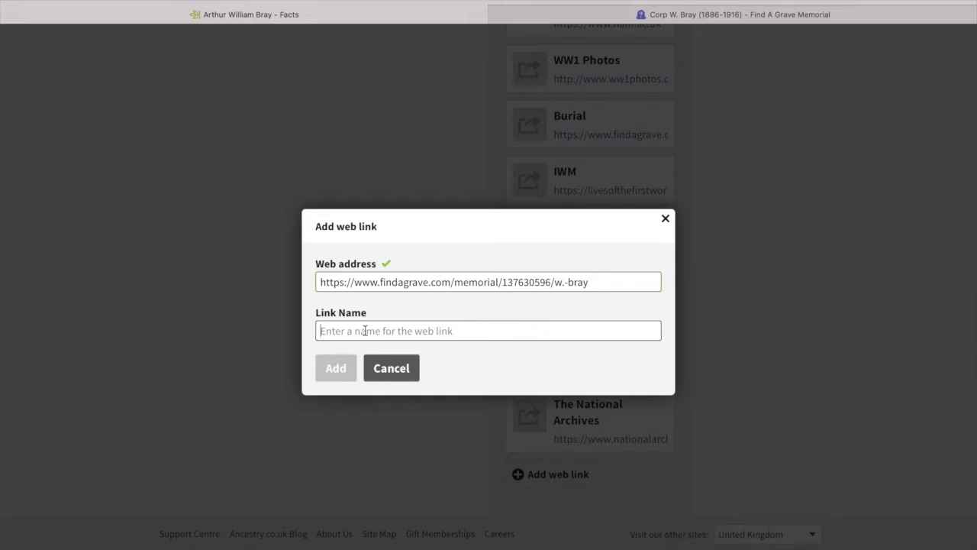
pyautogui.write('Co')
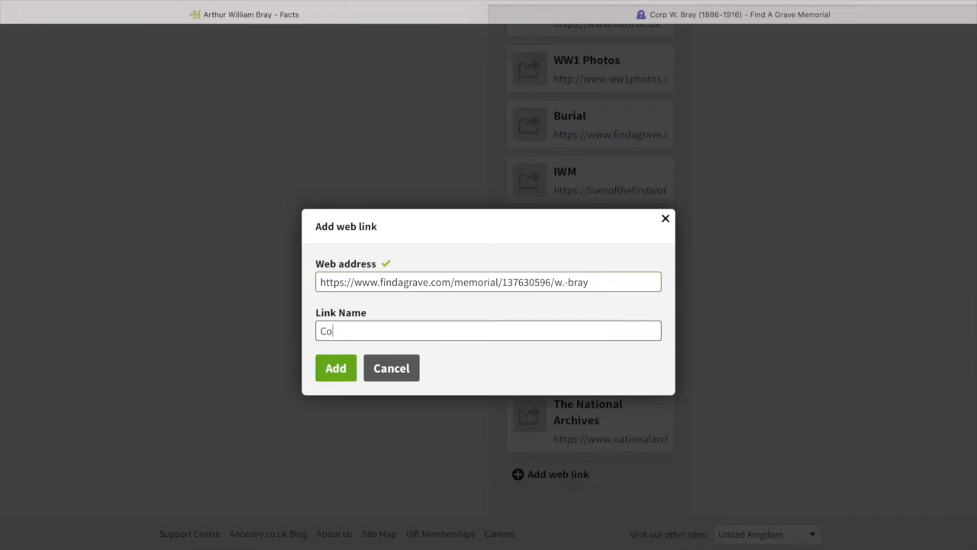
pyautogui.write('mmemorated at Burton-Upon')
pyautogui.write('-Tren')
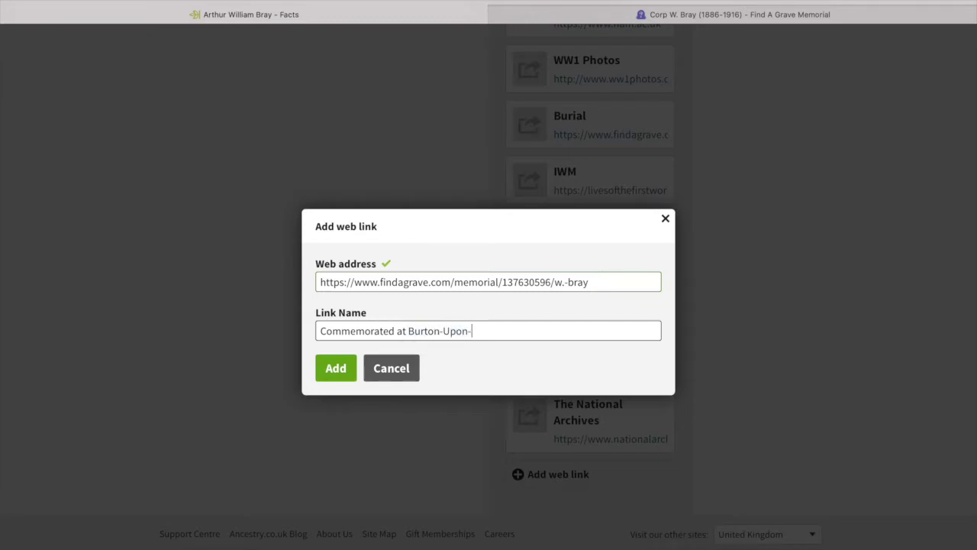
pyautogui.write('t')
pyautogui.click(339, 371)
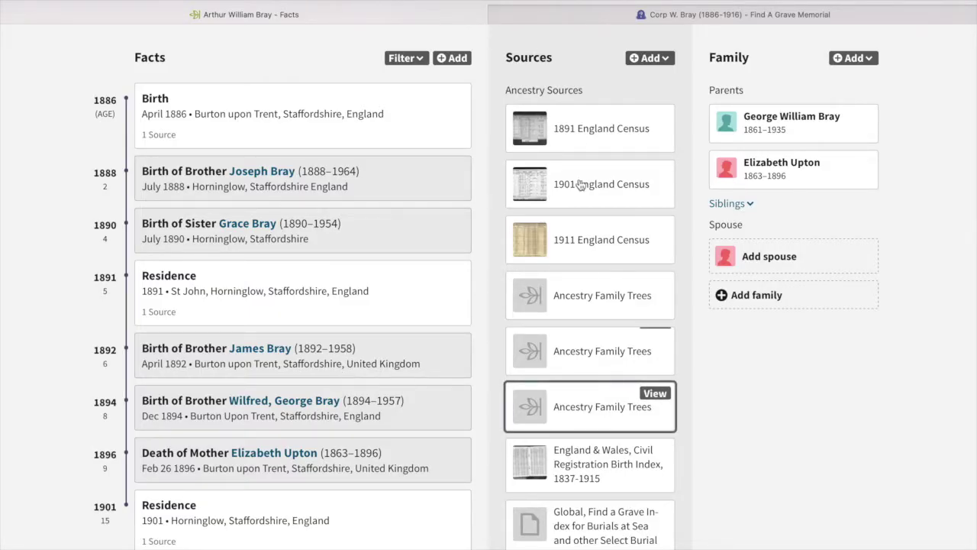
pyautogui.click(496, 15)
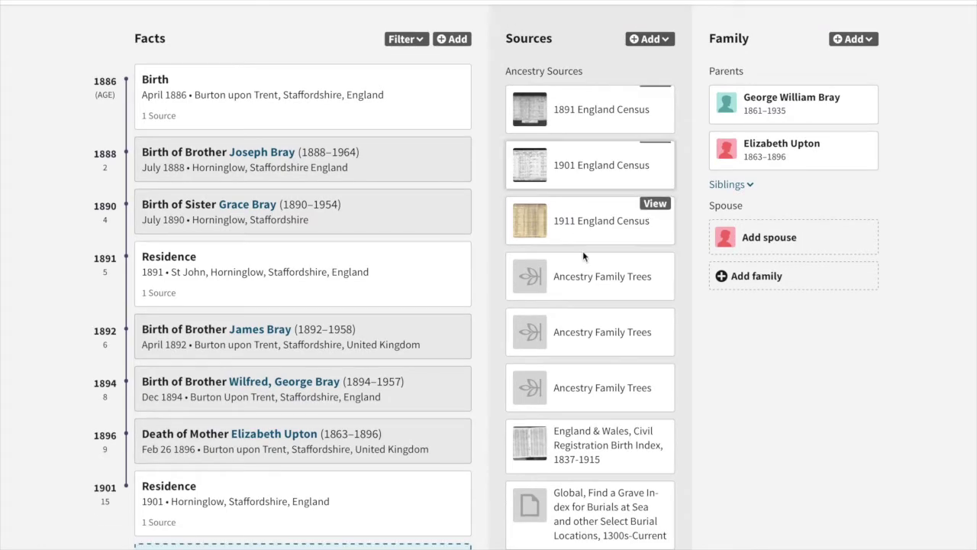
pyautogui.scroll(3, 579, 273)
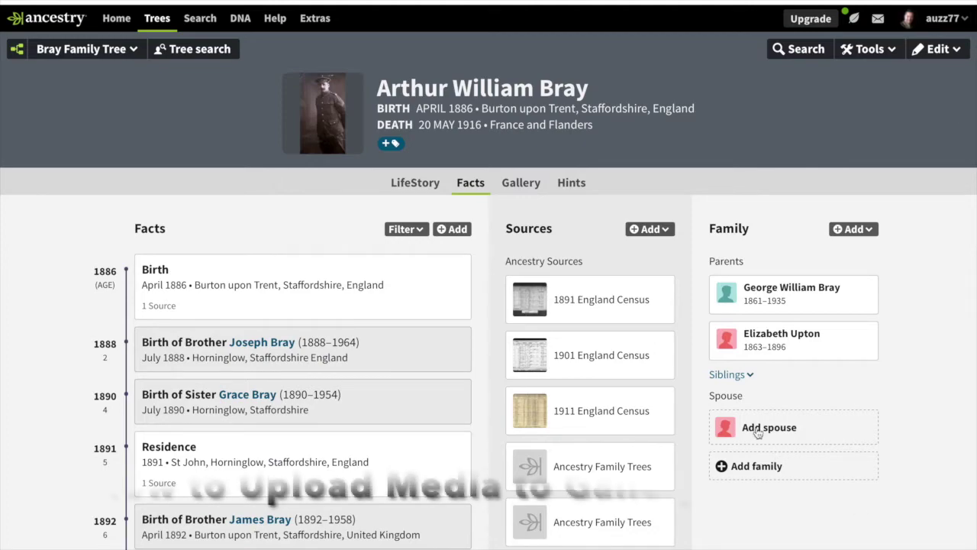
# Upload the saved headstone picture from Photos to the soldier's gallery, searching for 2009 to find it
pyautogui.click(523, 183)
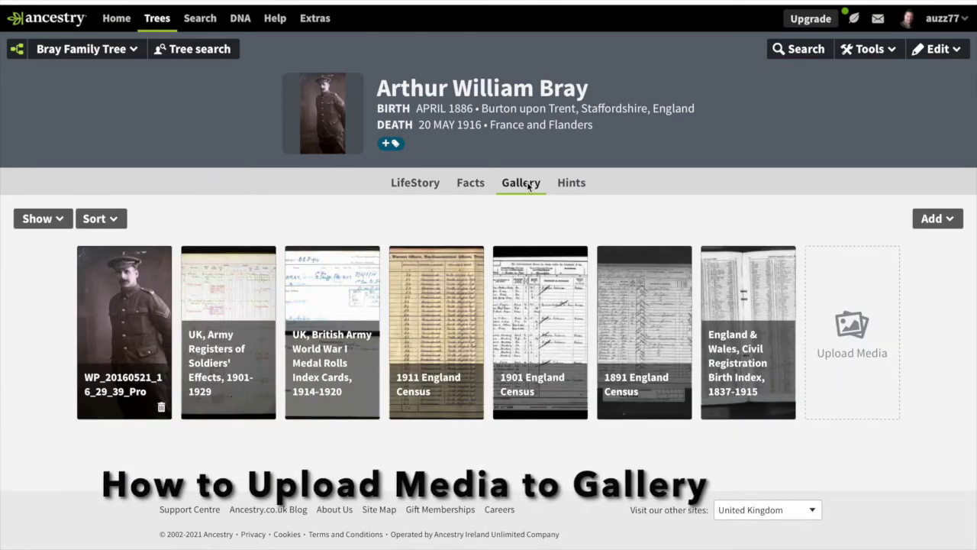
pyautogui.click(855, 359)
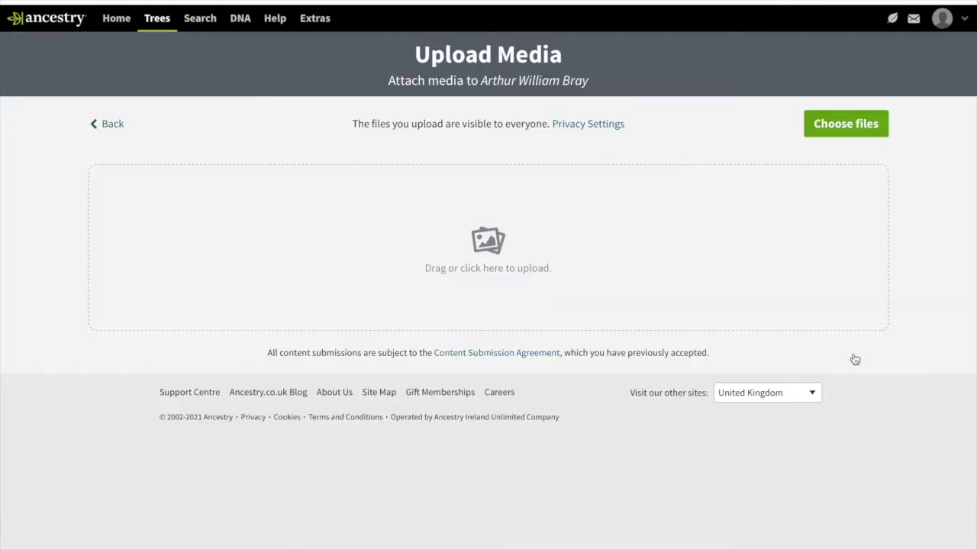
pyautogui.click(840, 126)
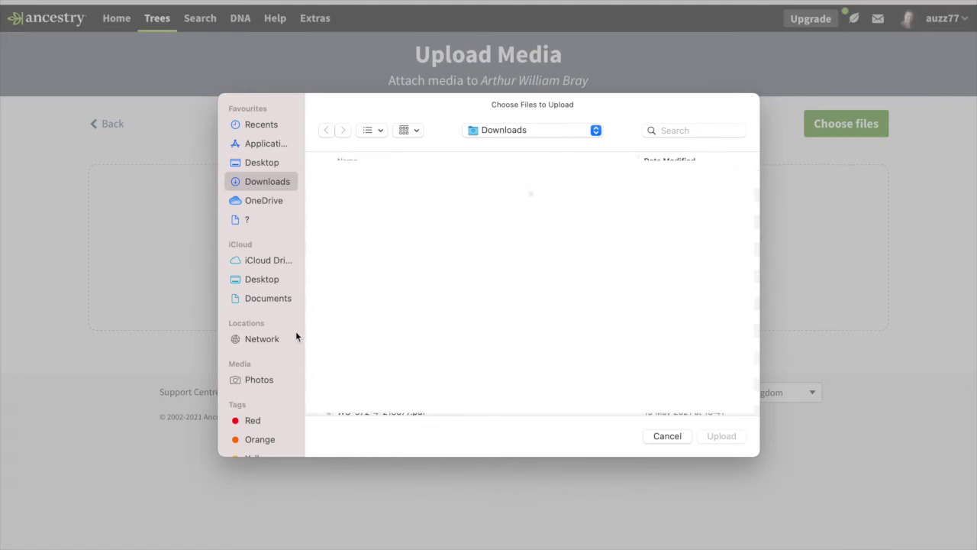
pyautogui.click(259, 380)
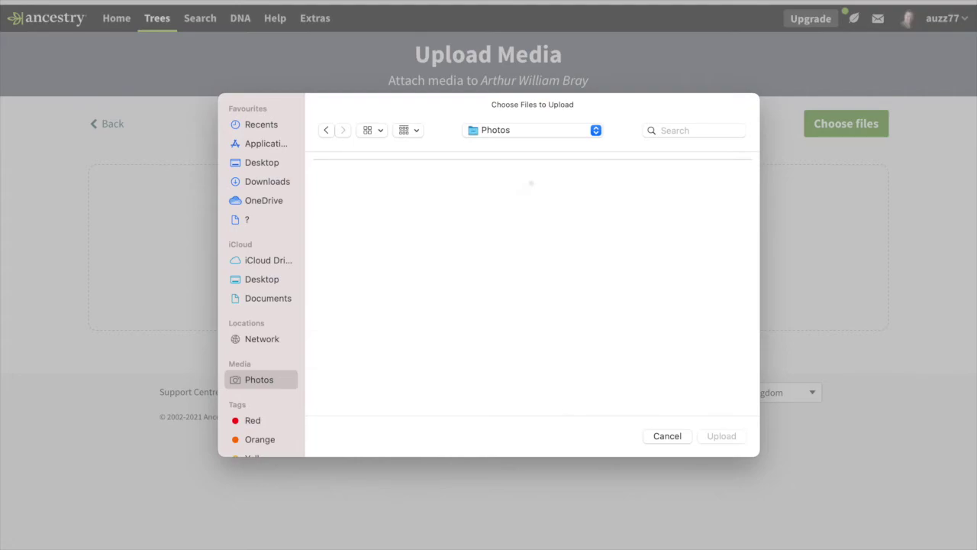
pyautogui.write('2009')
pyautogui.press('Return')
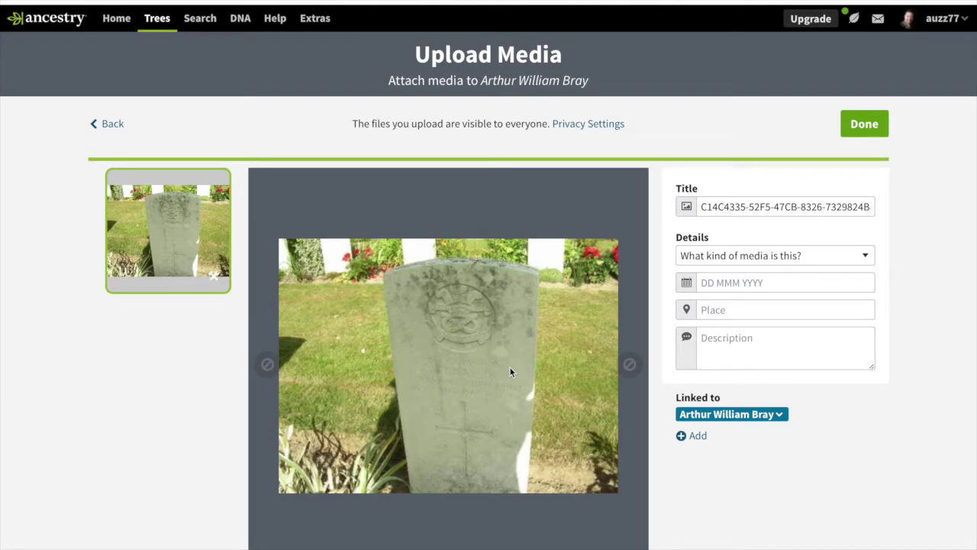
# Replace the uploaded picture's title with the soldier's rank and name followed by DCM Headstone
pyautogui.moveTo(870, 206); pyautogui.dragTo(710, 206)
pyautogui.press('BackSpace')
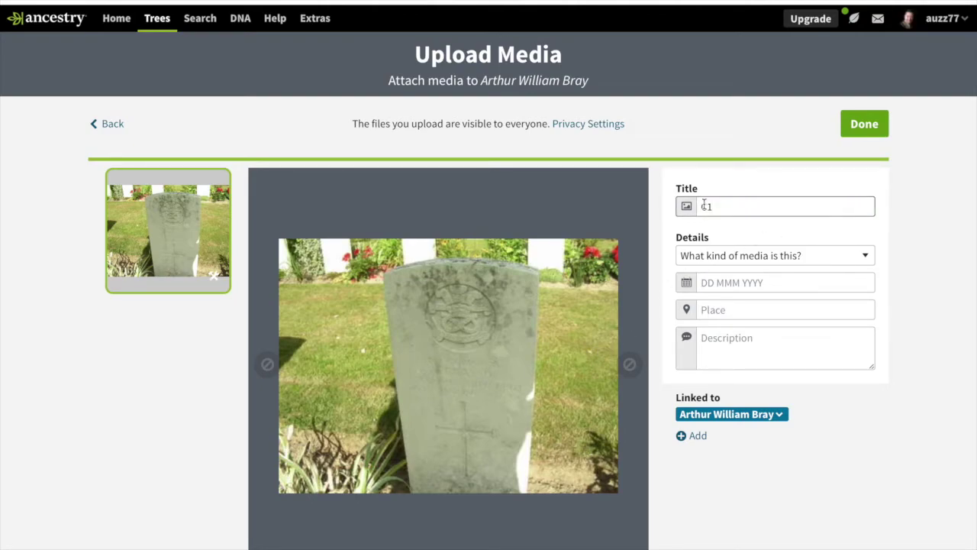
pyautogui.press('BackSpace')
pyautogui.press('BackSpace')
pyautogui.write('Cpl A.W Bray DCM Head')
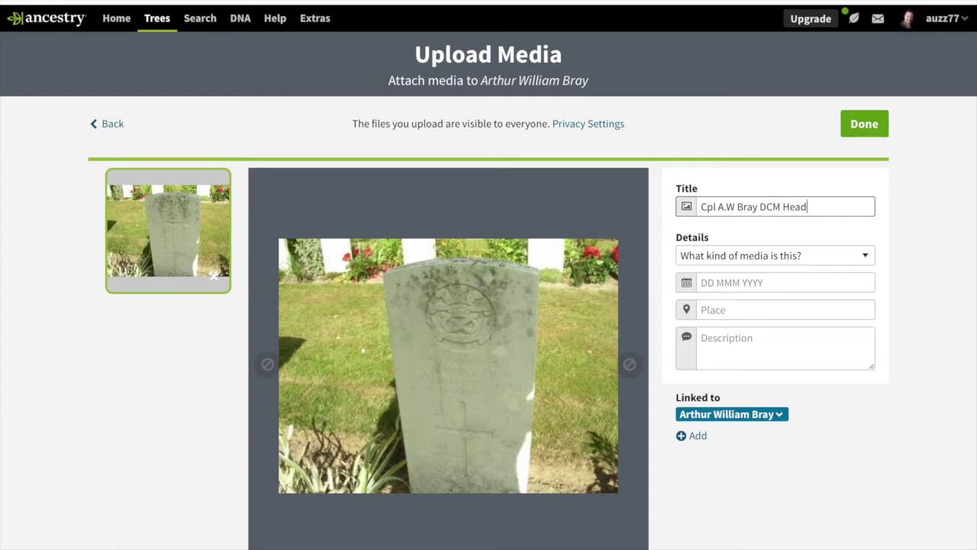
pyautogui.write('stone')
# Set the picture's media type to Headstone and its date to 20 May 1916
pyautogui.click(866, 256)
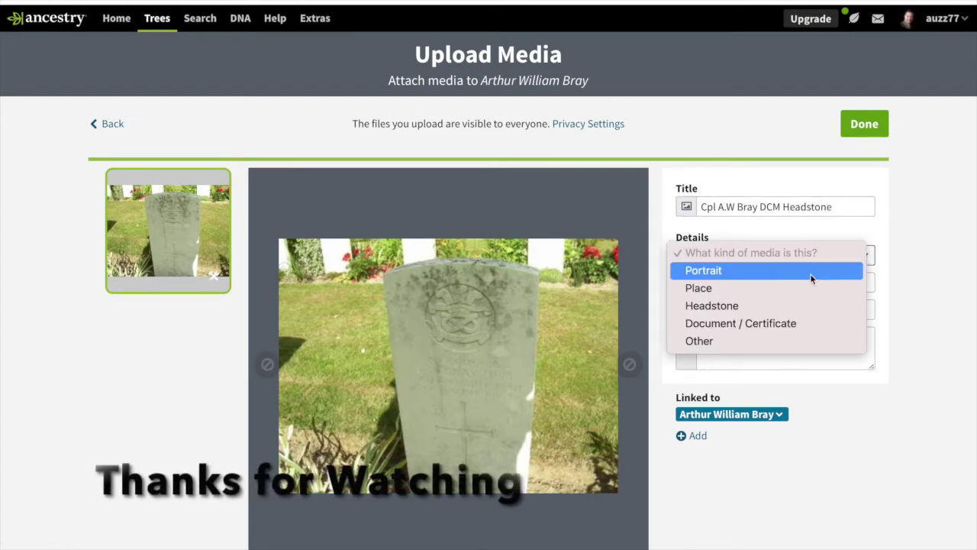
pyautogui.click(716, 306)
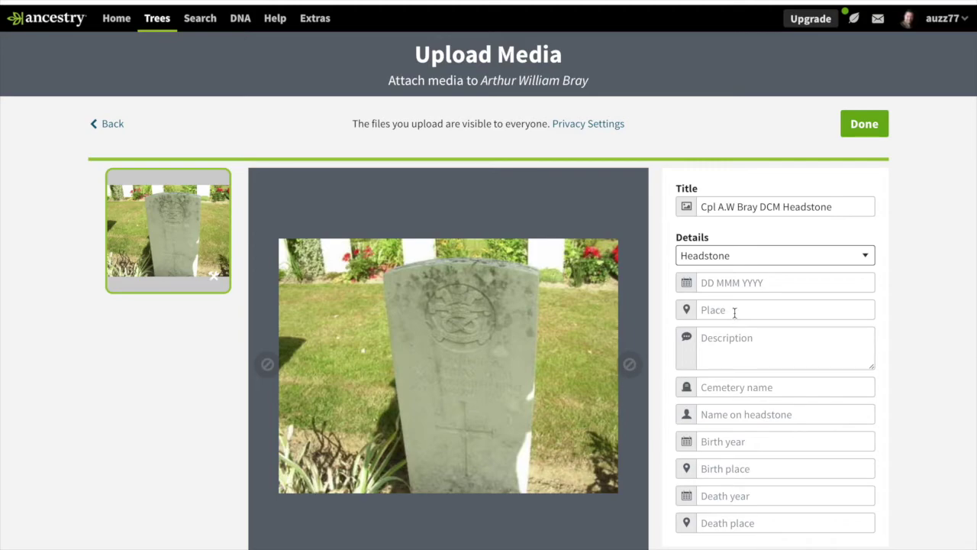
pyautogui.click(723, 284)
pyautogui.write('20')
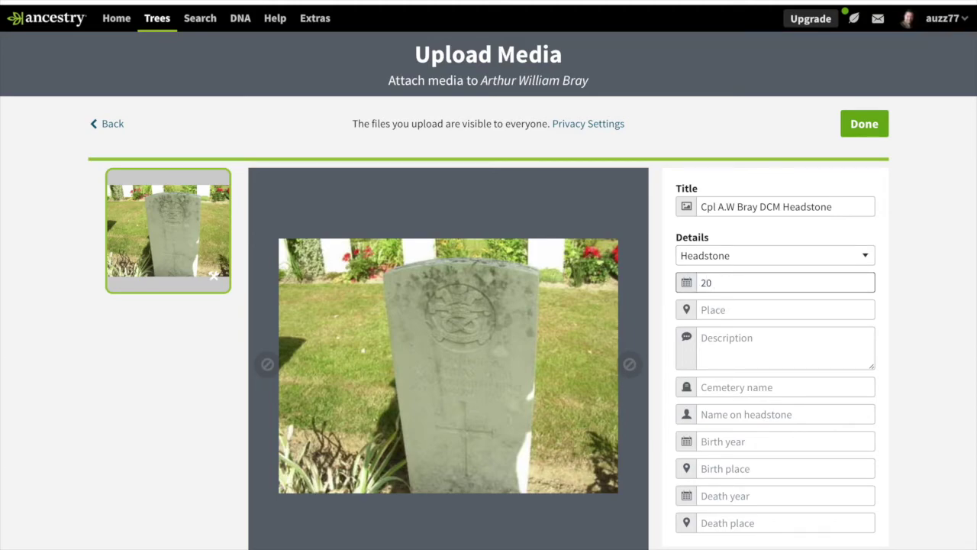
pyautogui.write(' 05 1916')
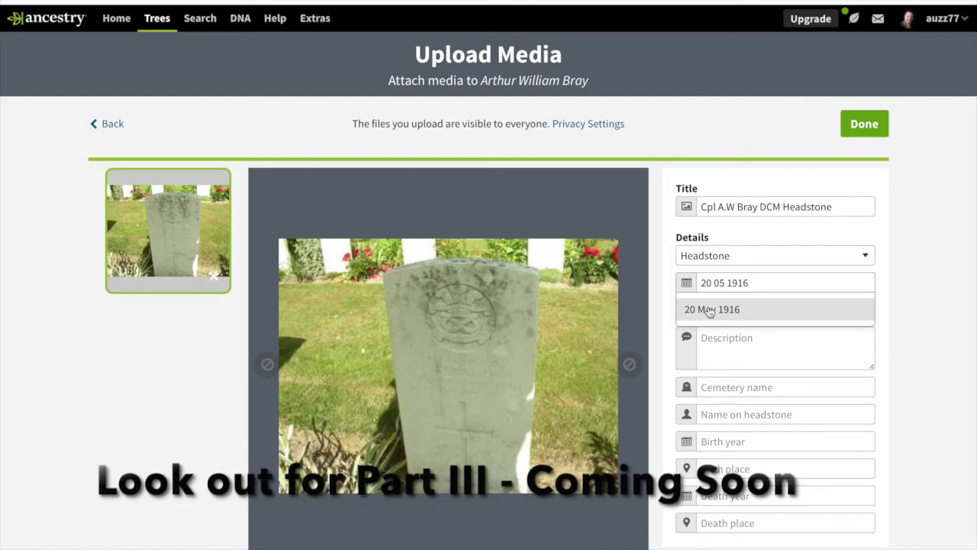
pyautogui.click(731, 312)
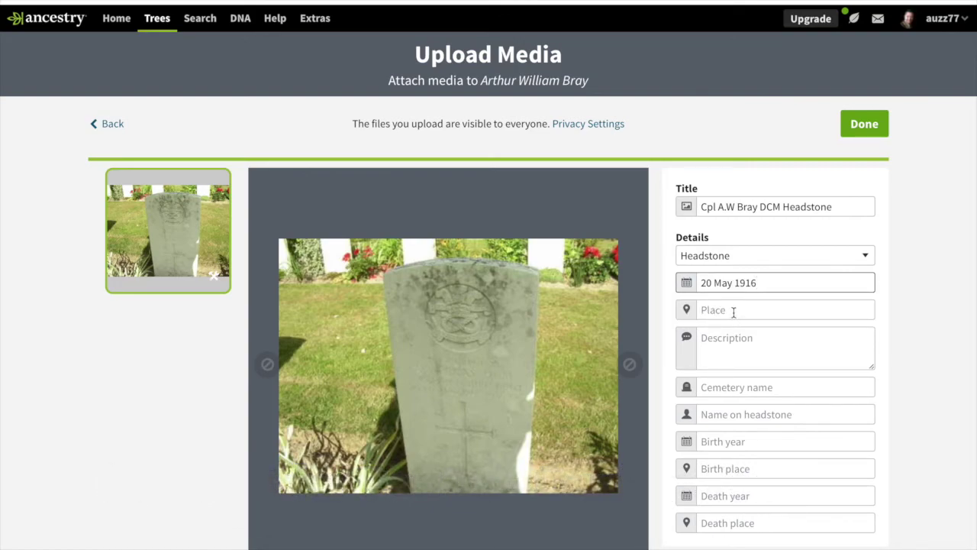
# Set the headstone picture's place to France and Flanders and its cemetery name to Dranoutre
pyautogui.click(733, 312)
pyautogui.write('France')
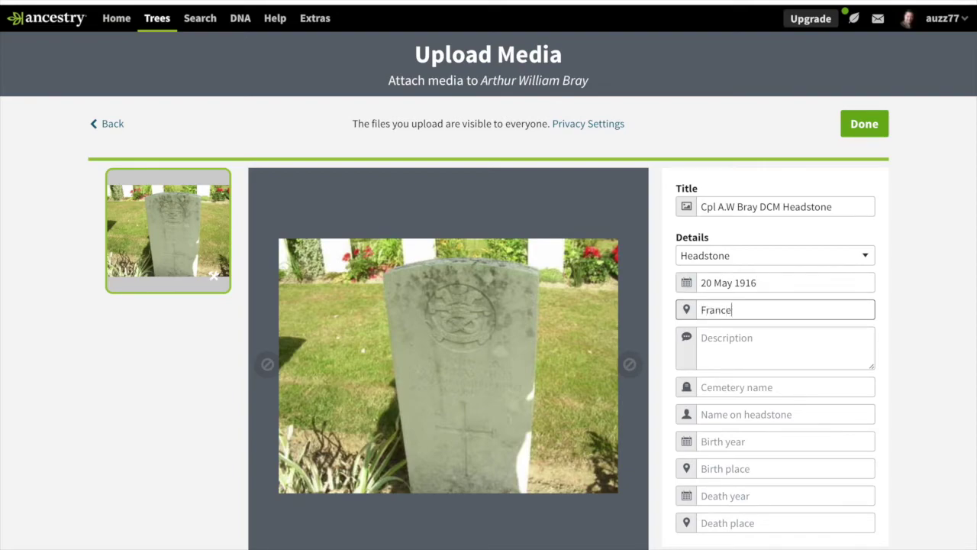
pyautogui.write(' and Flanders')
pyautogui.click(748, 388)
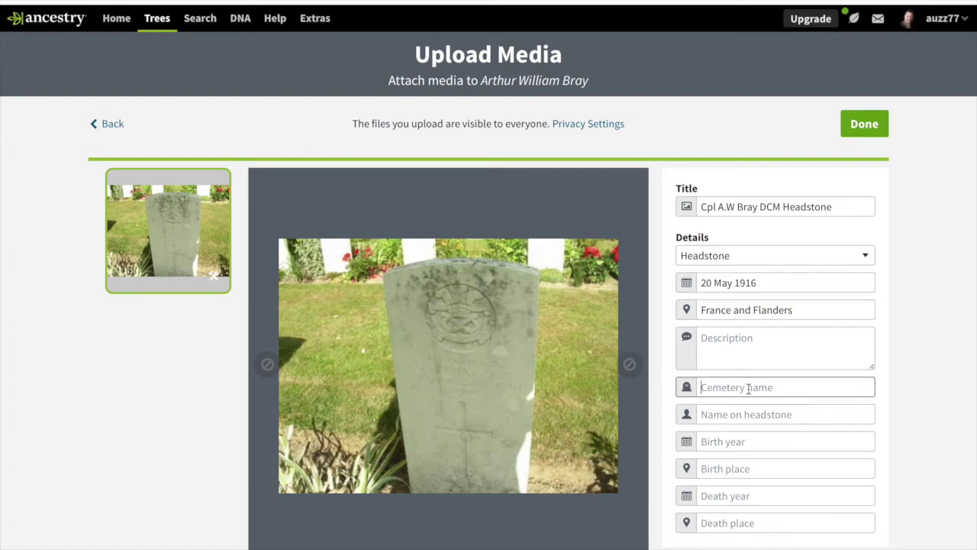
pyautogui.write('Dranoutre')
# Enter the soldier's service number, rank and name as the name on the headstone
pyautogui.click(738, 414)
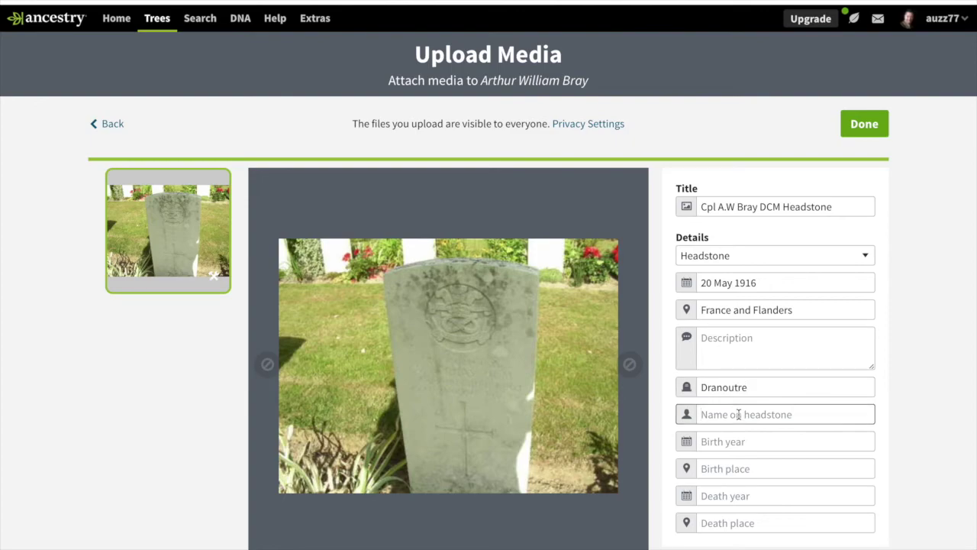
pyautogui.write('815')
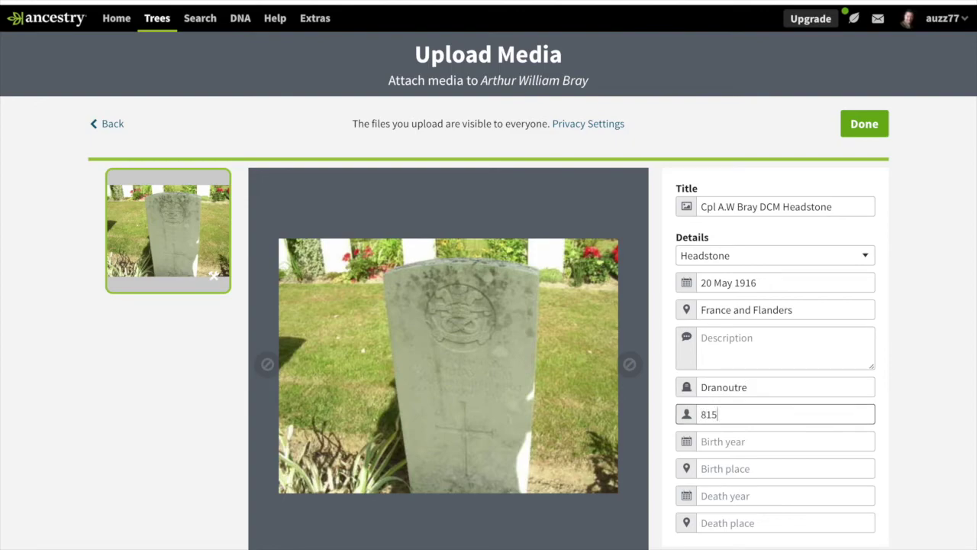
pyautogui.write('1 Cpl A.W Bray')
# Set the birth year to 1886 and the birth place to Burton-Upon-Trent in the headstone details
pyautogui.click(726, 440)
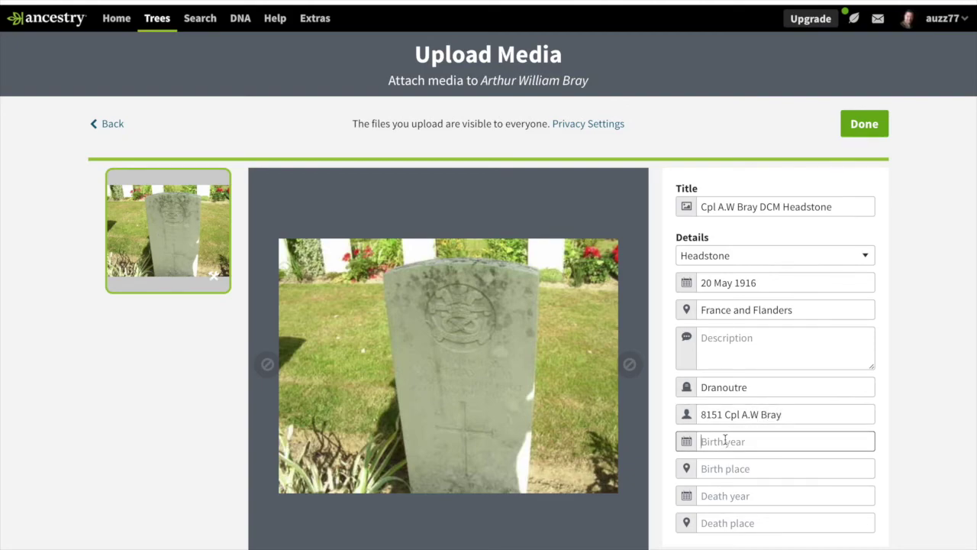
pyautogui.write('1886')
pyautogui.click(727, 468)
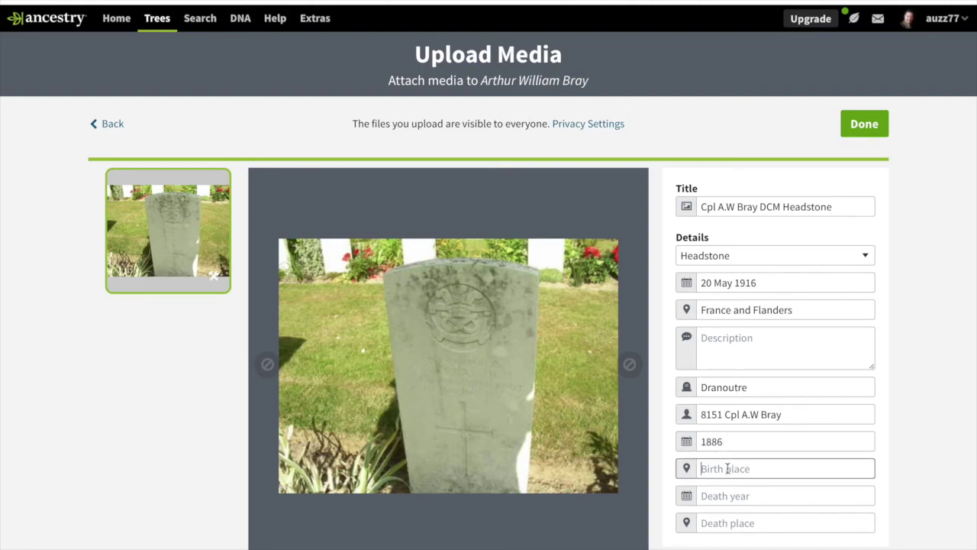
pyautogui.write('b')
pyautogui.press('BackSpace')
pyautogui.write('Burton-Upon-Trent')
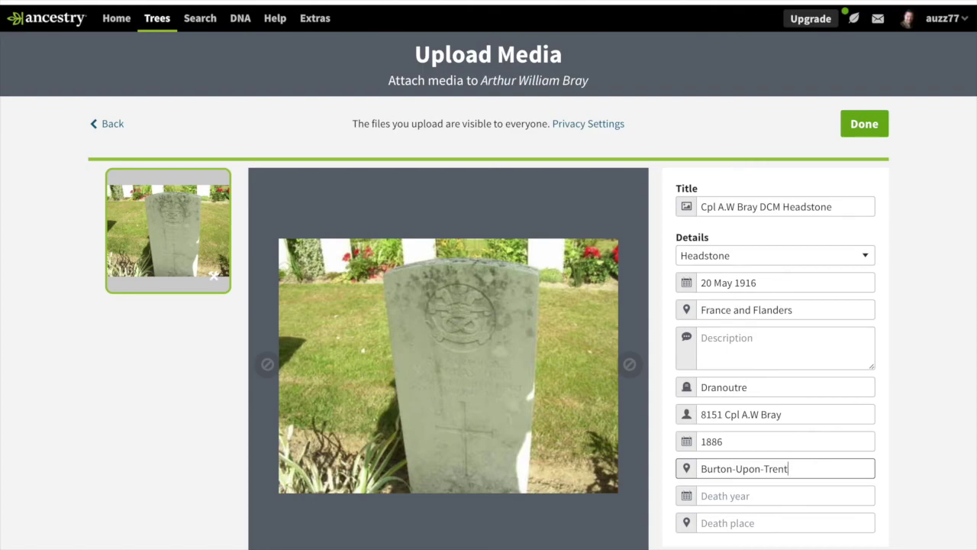
# Set the death year to 1916 and the death place to France and Flanders in the headstone details
pyautogui.click(731, 496)
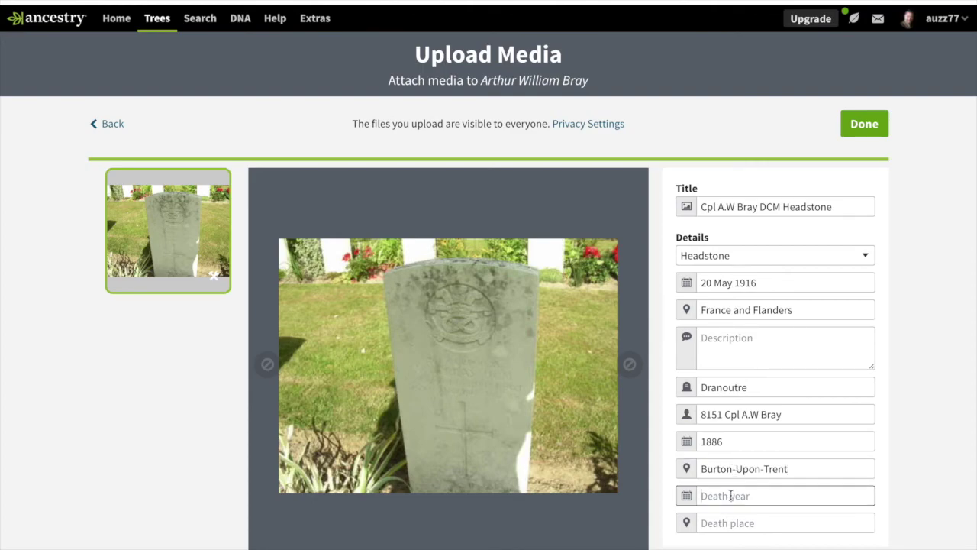
pyautogui.write('1916')
pyautogui.click(730, 523)
pyautogui.write('Fra')
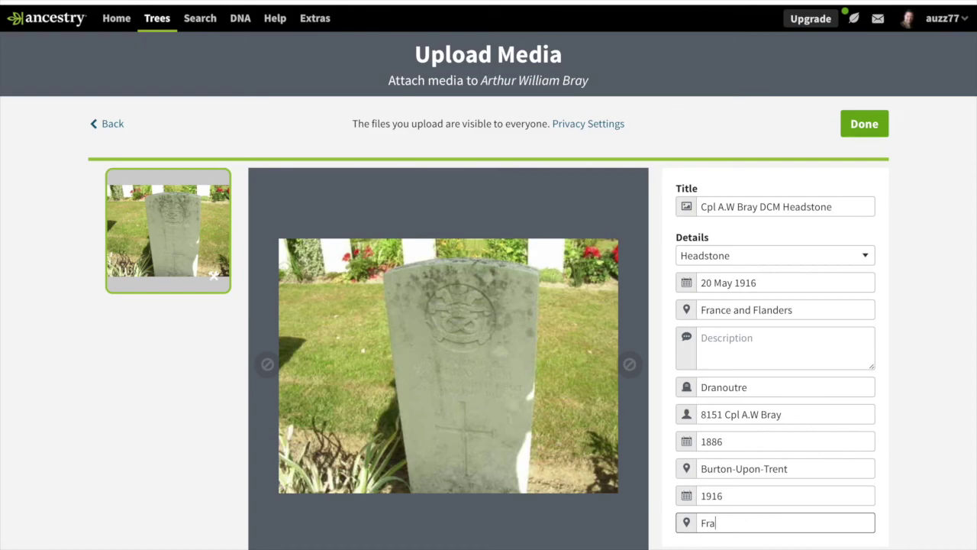
pyautogui.write('nce and Flanders')
# Finish the headstone upload to the soldier's gallery and return to the facts of his profile
pyautogui.click(861, 131)
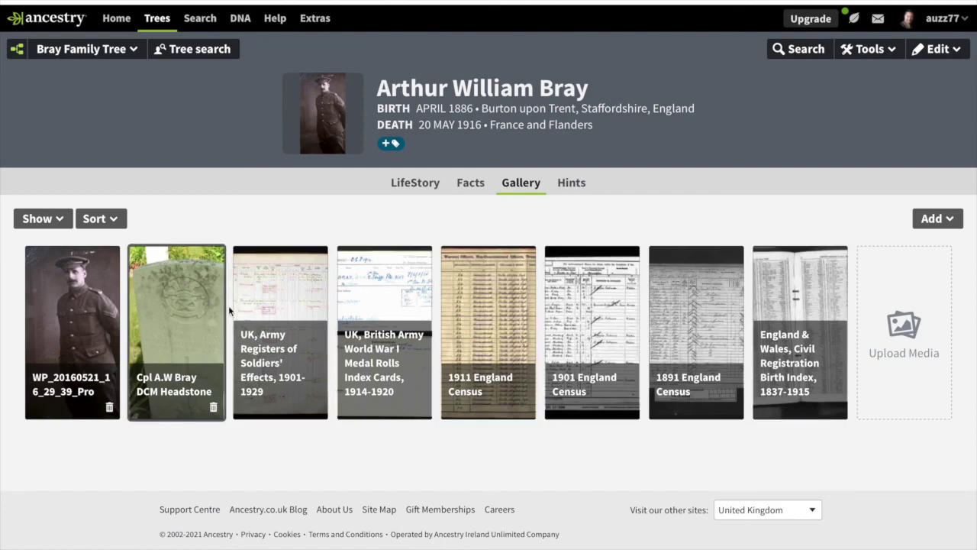
pyautogui.click(471, 186)
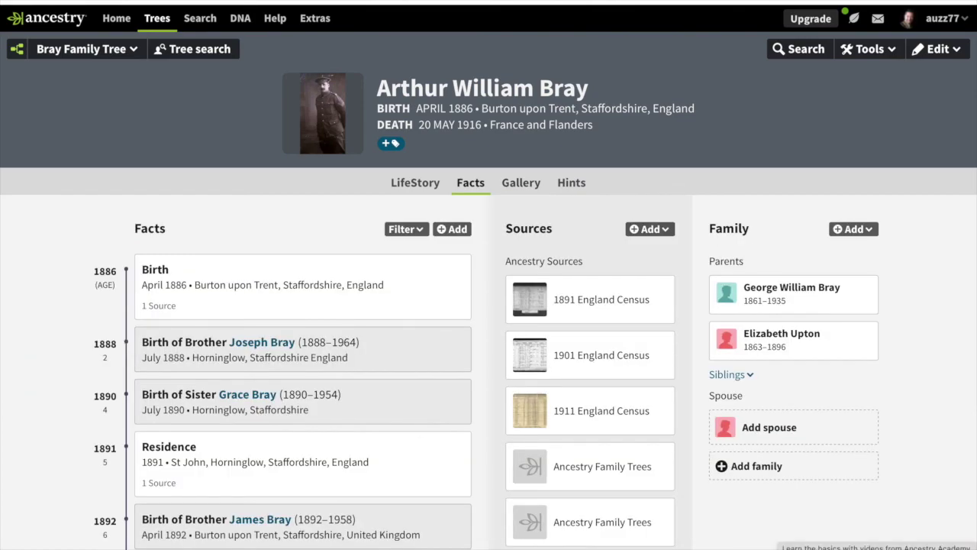